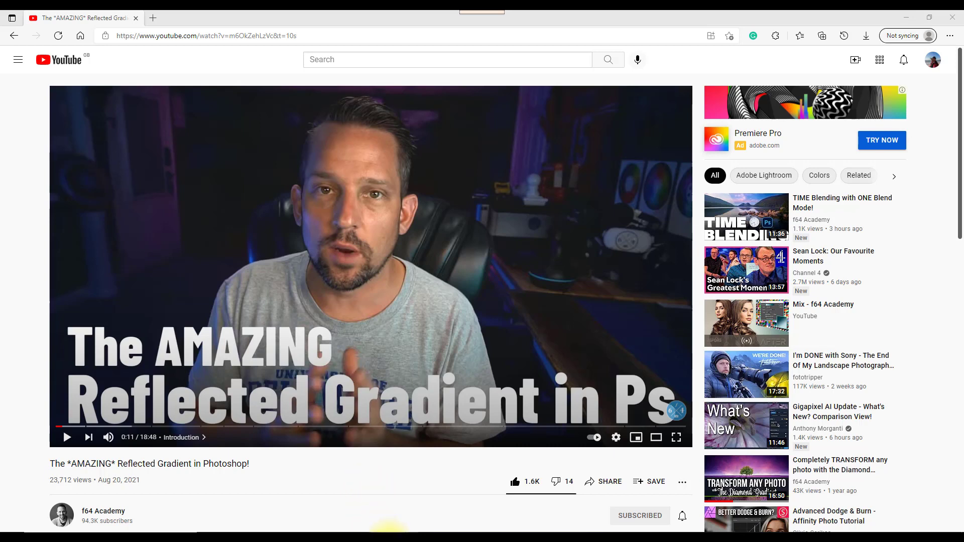
Switch from the paused YouTube tutorial to the Affinity Photo window with the sheep photo.
{"action": "left_click", "coordinate": [381, 495]}
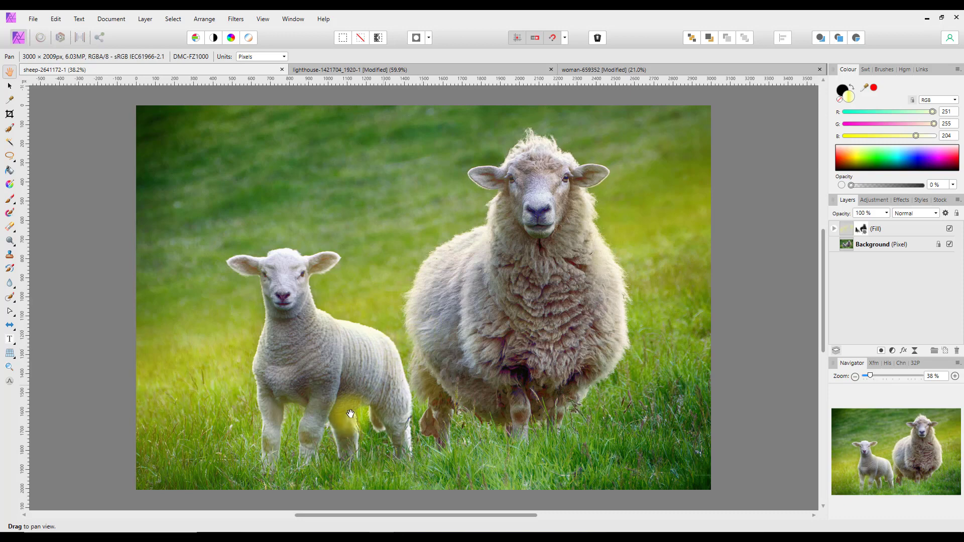
{"action": "left_click", "coordinate": [415, 70]}
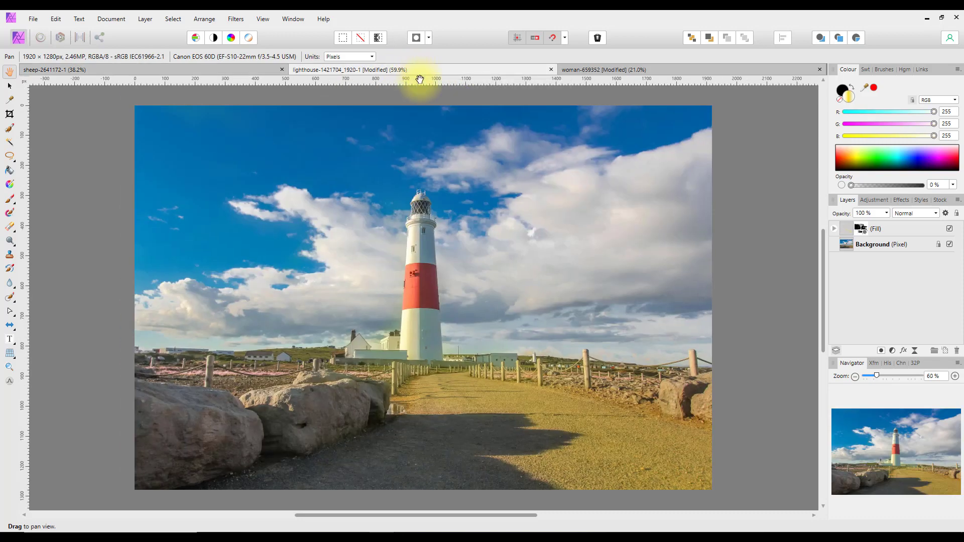
{"action": "left_click", "coordinate": [659, 75]}
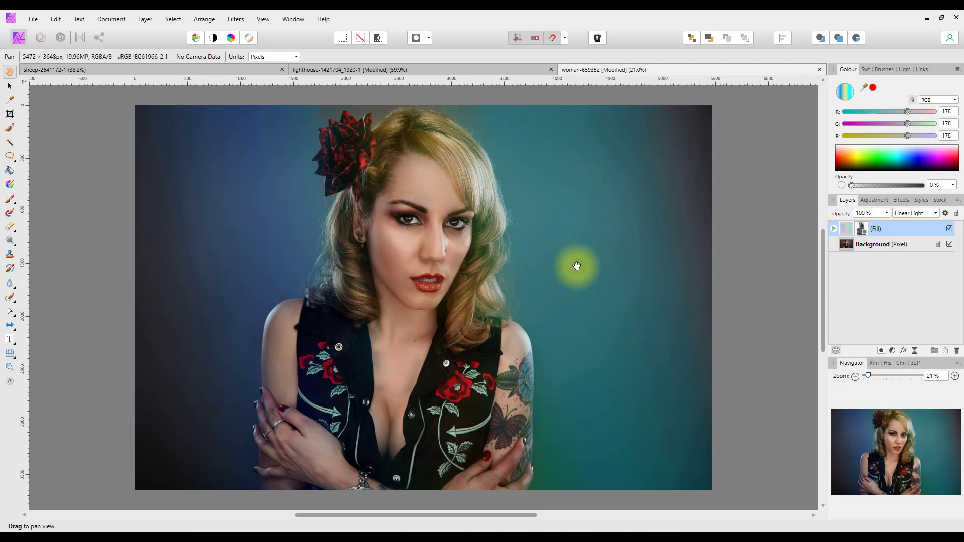
{"action": "left_click", "coordinate": [949, 228]}
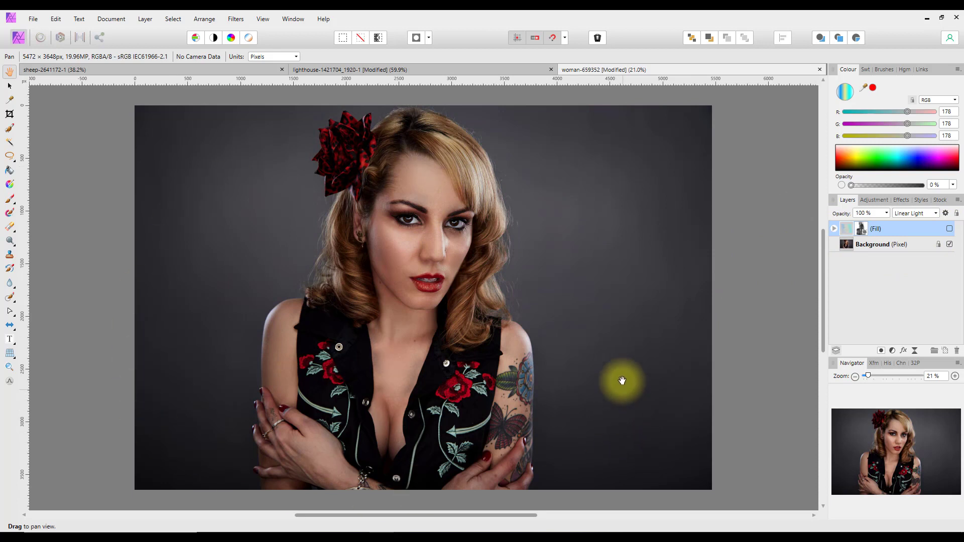
{"action": "left_click", "coordinate": [949, 229]}
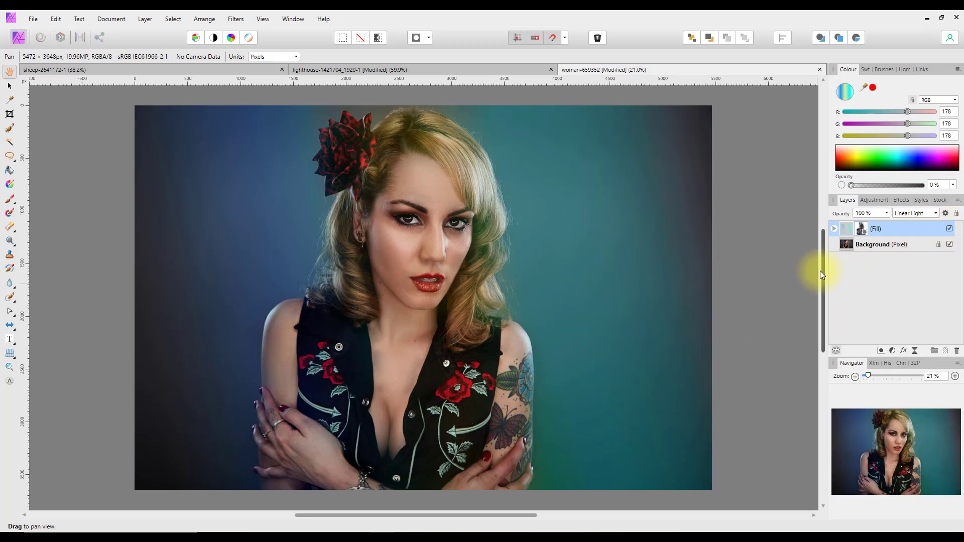
{"action": "left_click", "coordinate": [434, 70]}
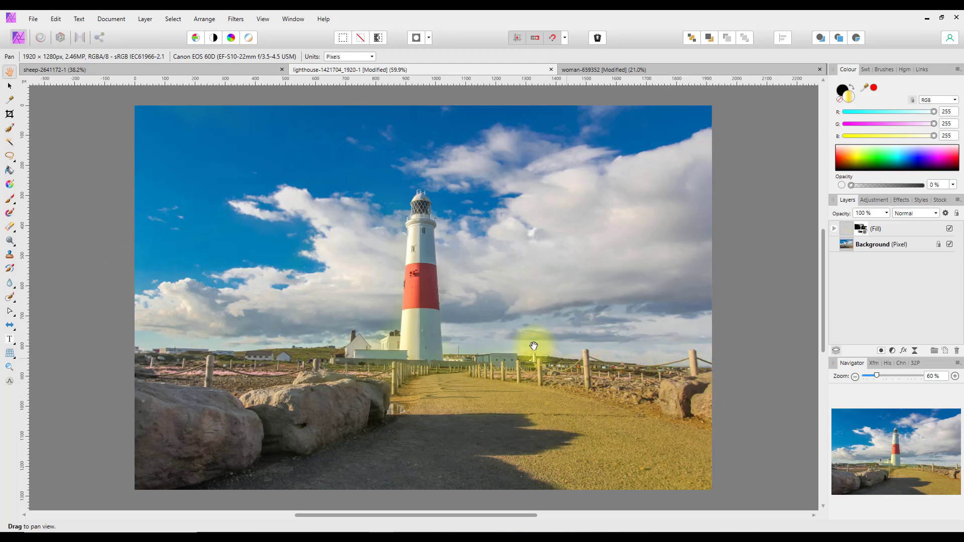
{"action": "left_click", "coordinate": [949, 228]}
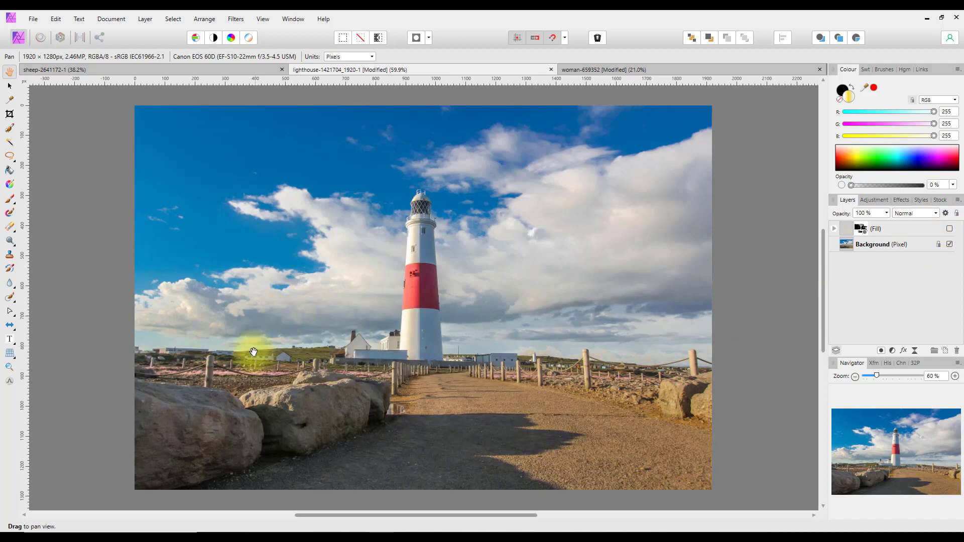
{"action": "left_click", "coordinate": [949, 228]}
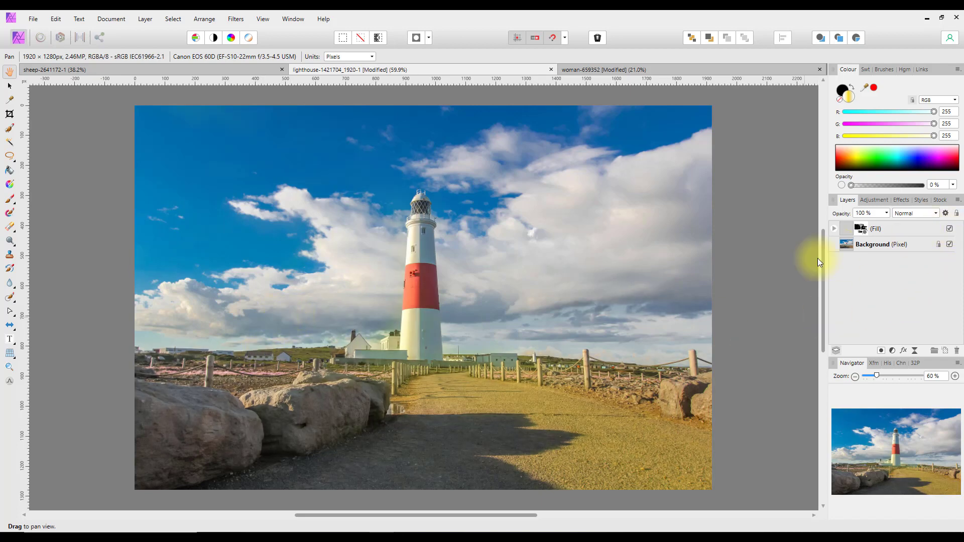
{"action": "left_click", "coordinate": [163, 71]}
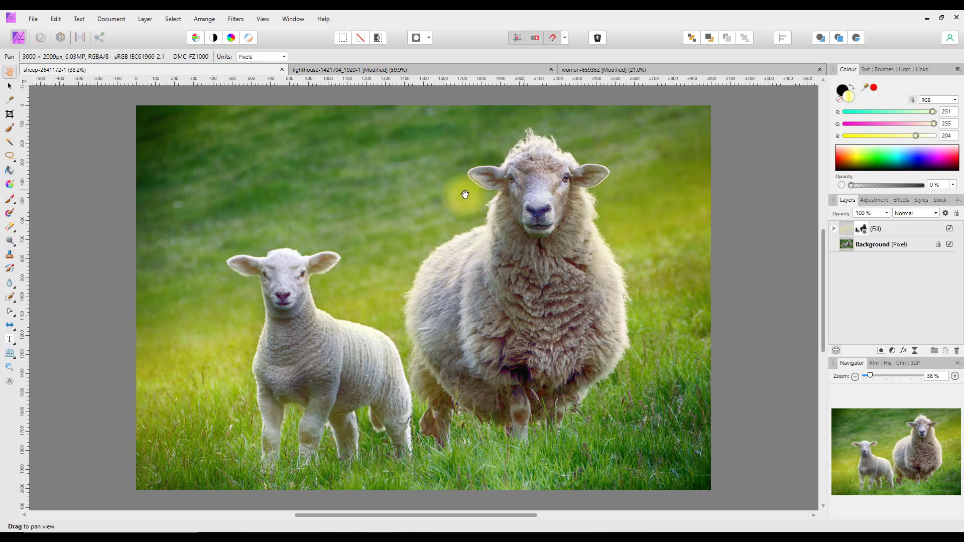
{"action": "left_click", "coordinate": [950, 230]}
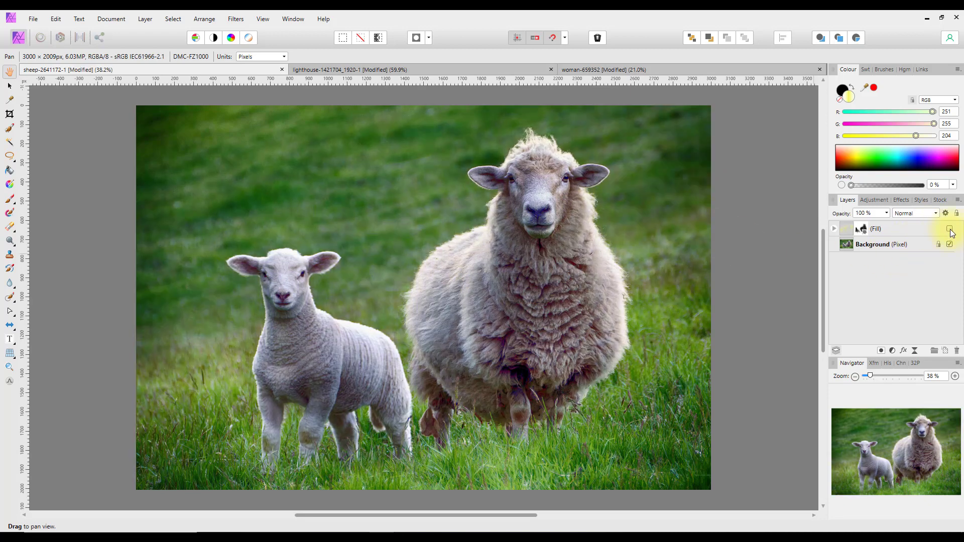
{"action": "left_click", "coordinate": [950, 230]}
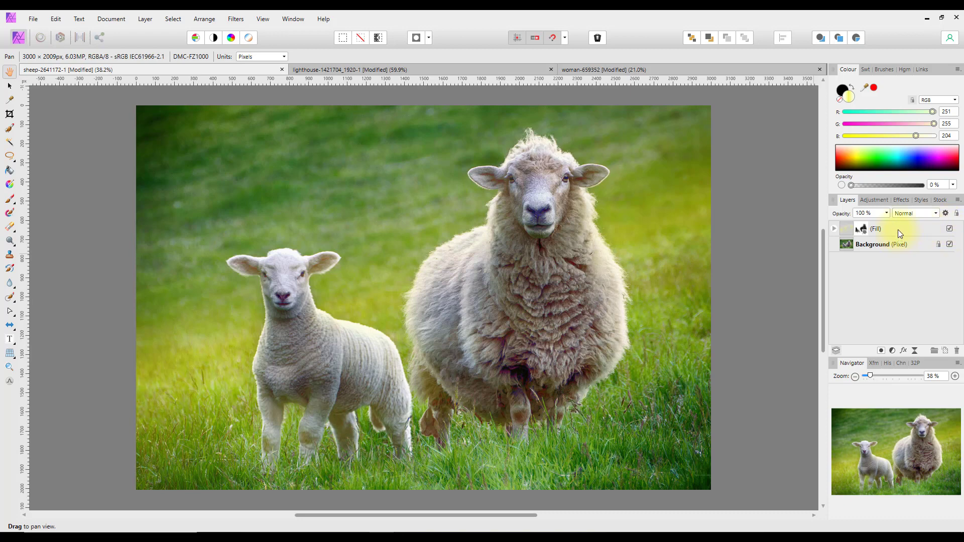
Delete the Fill layers from the sheep and lighthouse photos.
{"action": "right_click", "coordinate": [878, 228]}
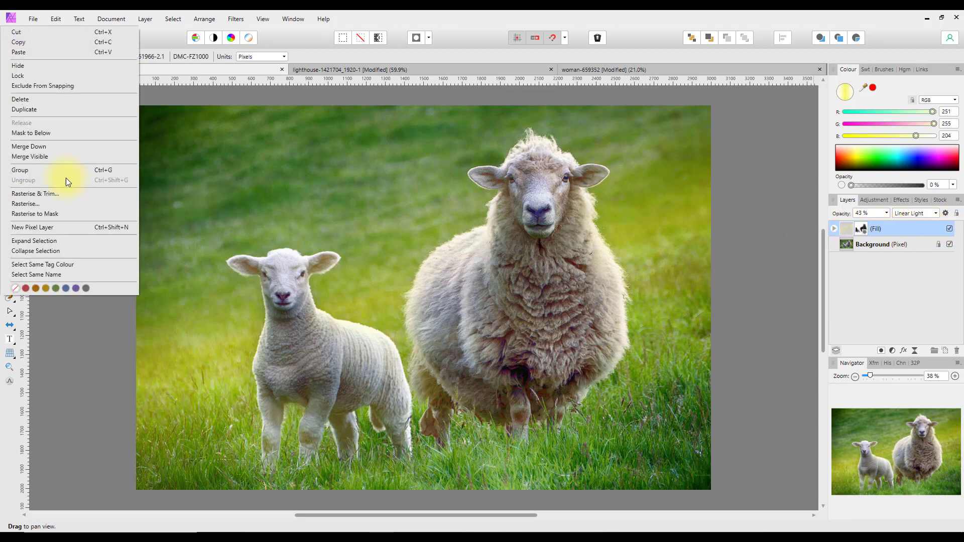
{"action": "left_click", "coordinate": [24, 101]}
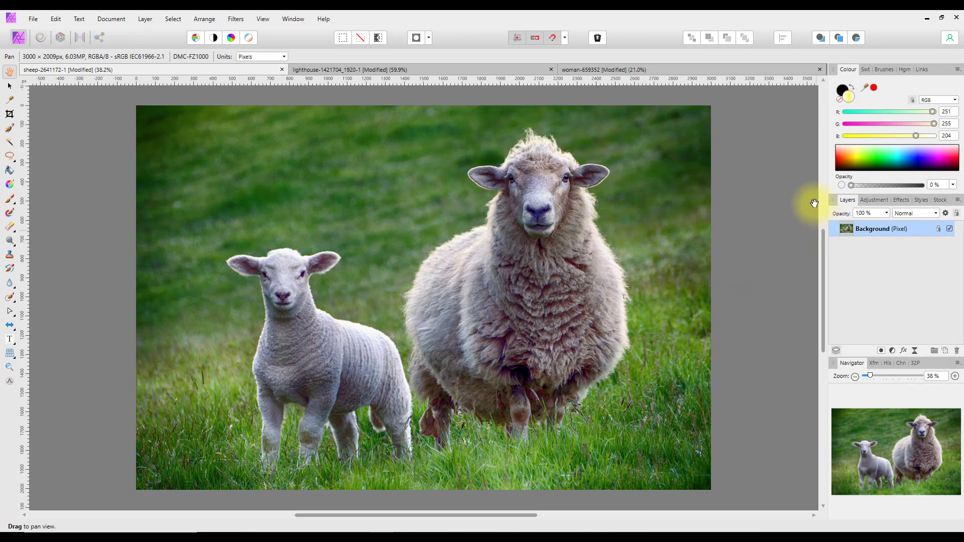
{"action": "left_click", "coordinate": [444, 71]}
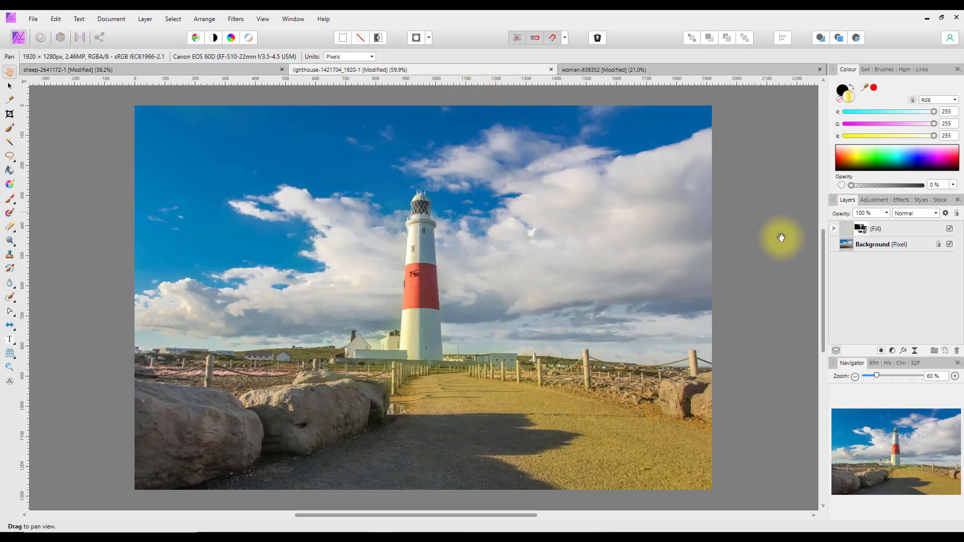
{"action": "right_click", "coordinate": [889, 227]}
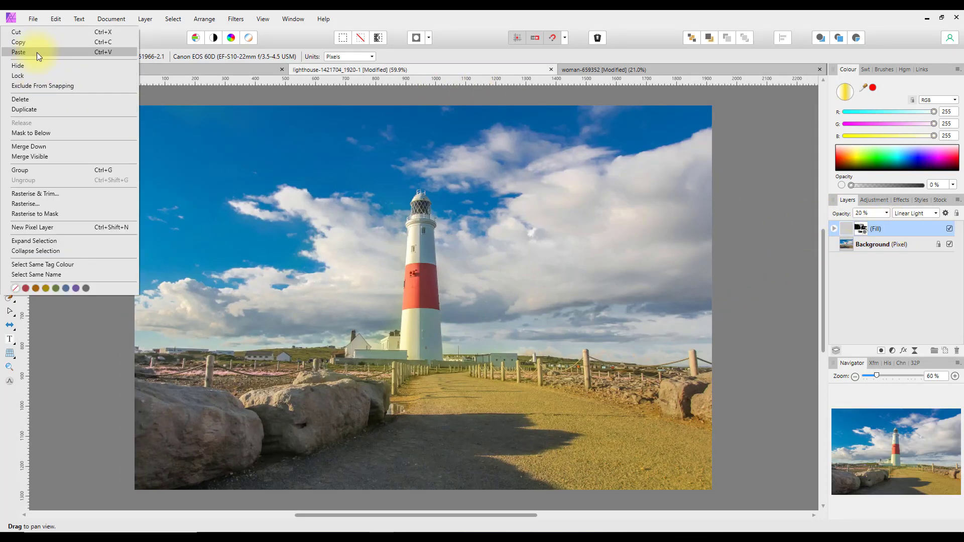
{"action": "left_click", "coordinate": [17, 101]}
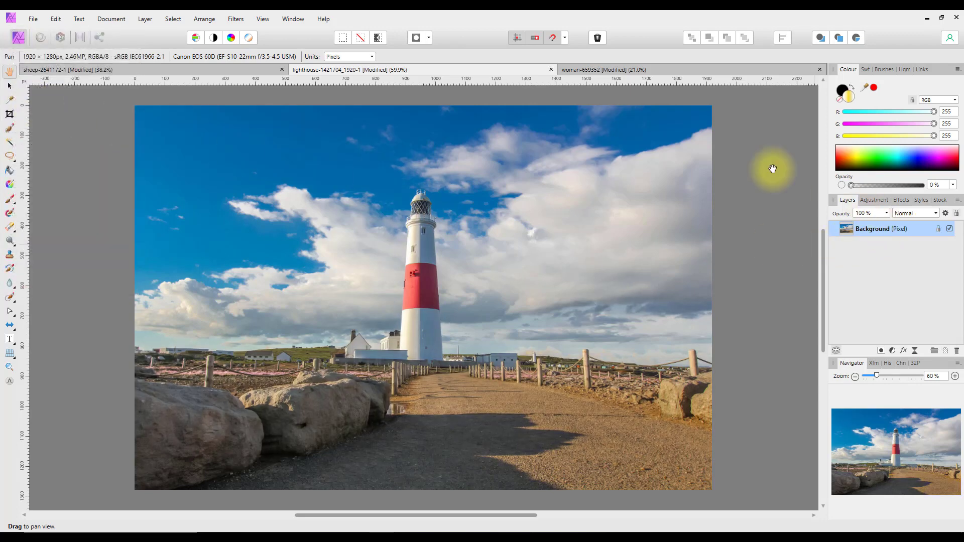
Delete the woman portrait's Fill layer and return to the sheep photo.
{"action": "left_click", "coordinate": [607, 70]}
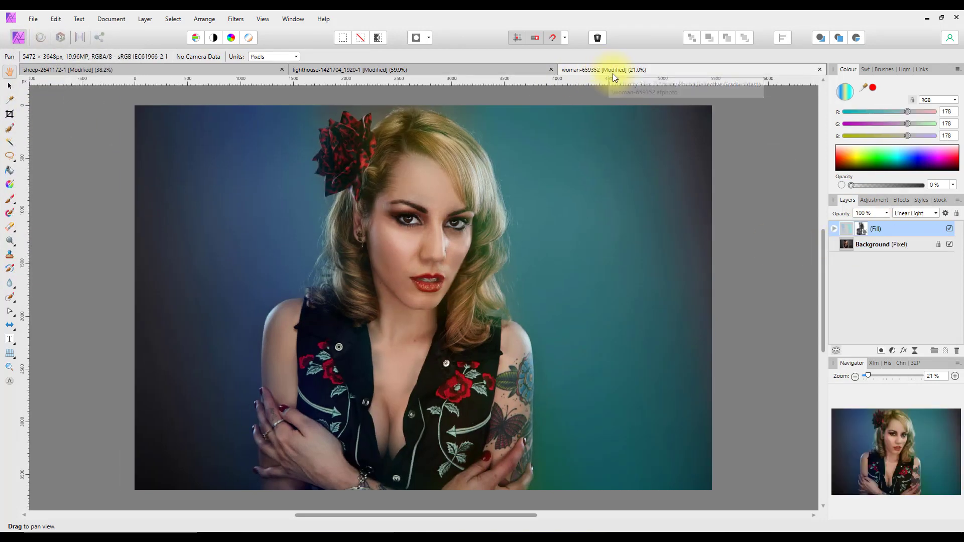
{"action": "right_click", "coordinate": [859, 227]}
{"action": "left_click", "coordinate": [874, 228]}
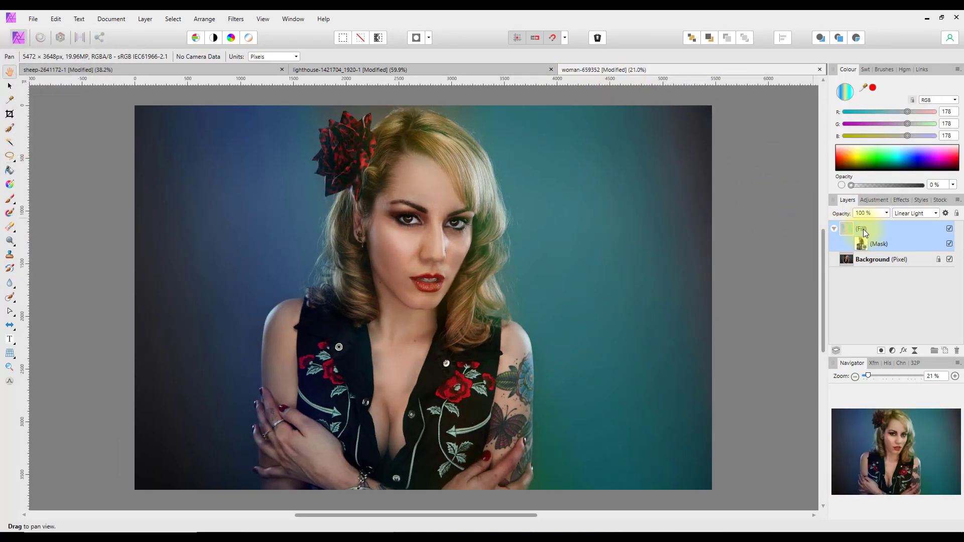
{"action": "right_click", "coordinate": [861, 229]}
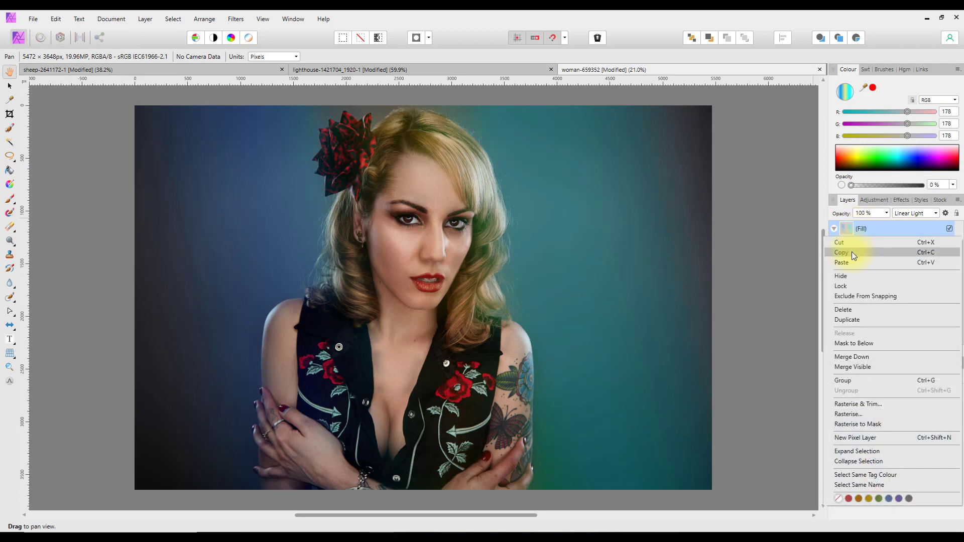
{"action": "left_click", "coordinate": [848, 309]}
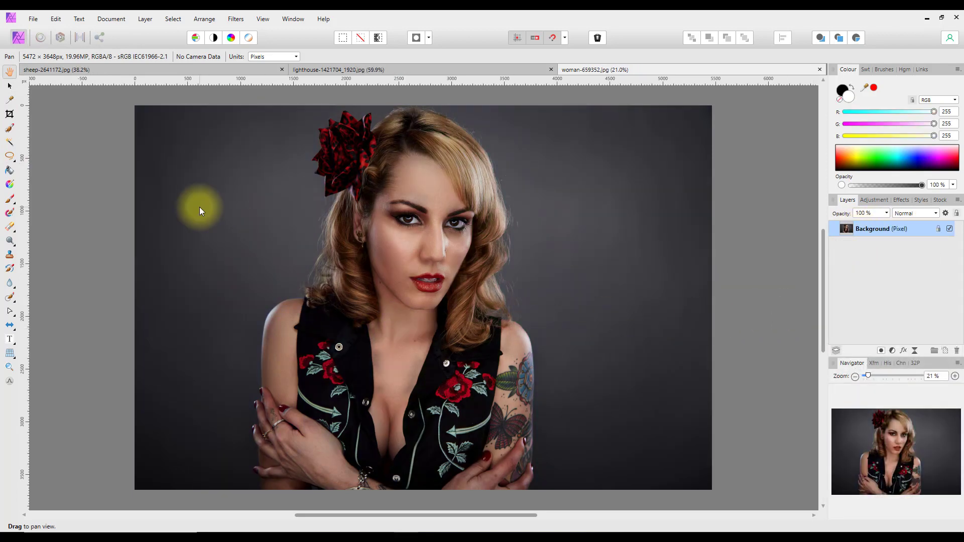
{"action": "left_click", "coordinate": [122, 70]}
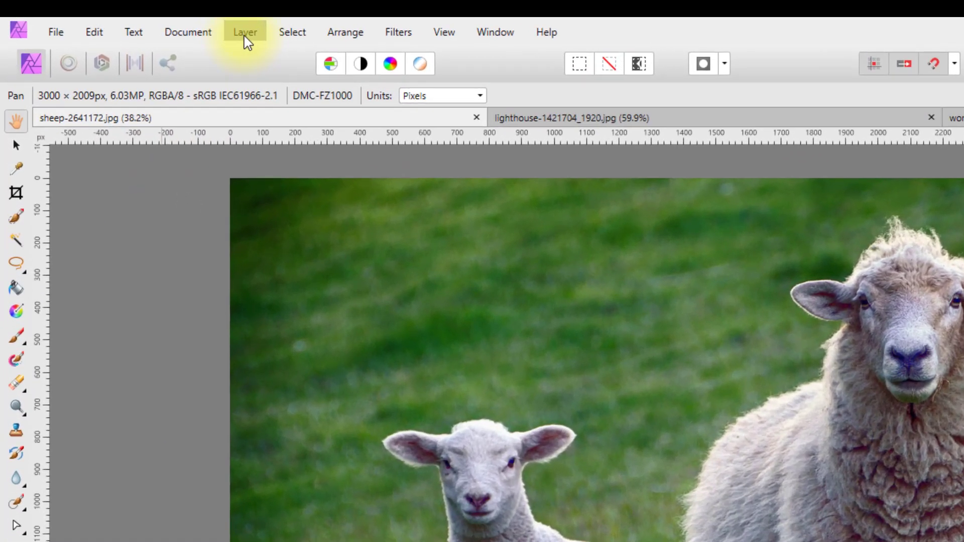
Add a new Fill layer from the Layer menu, covering the sheep photo in solid white.
{"action": "left_click", "coordinate": [245, 35]}
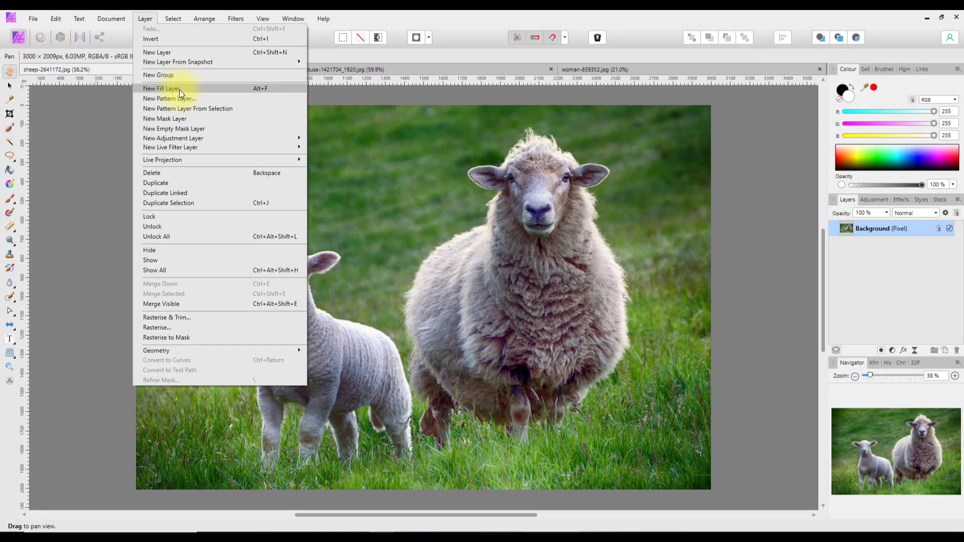
{"action": "left_click", "coordinate": [179, 90]}
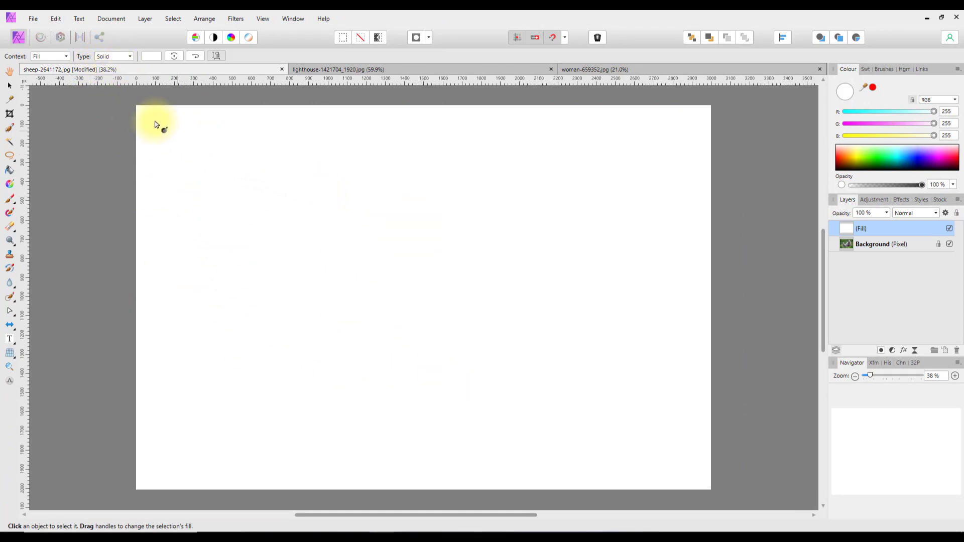
Make the fill a Linear gradient running from the left edge across the photo, white to grey.
{"action": "left_click", "coordinate": [131, 57]}
{"action": "left_click", "coordinate": [107, 94]}
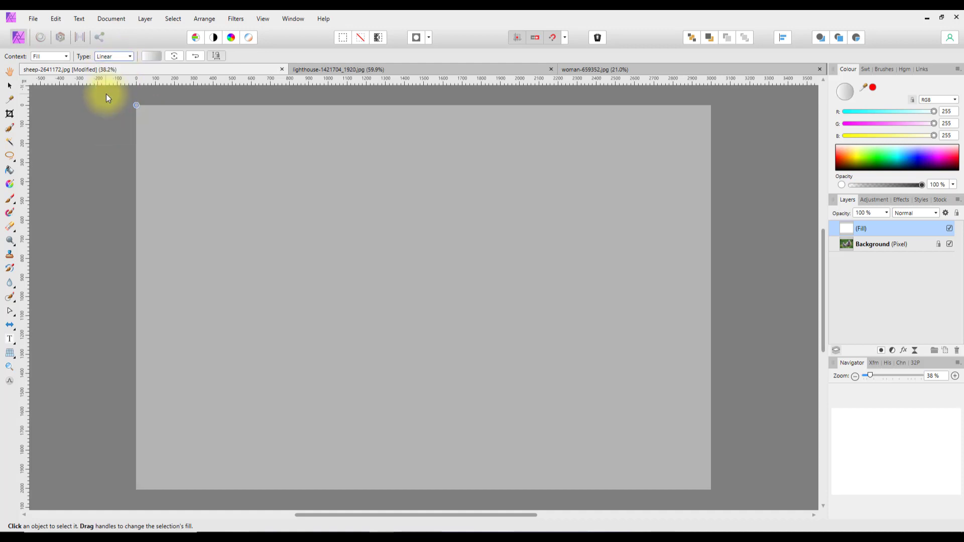
{"action": "left_click_drag", "start_coordinate": [135, 335], "coordinate": [710, 283]}
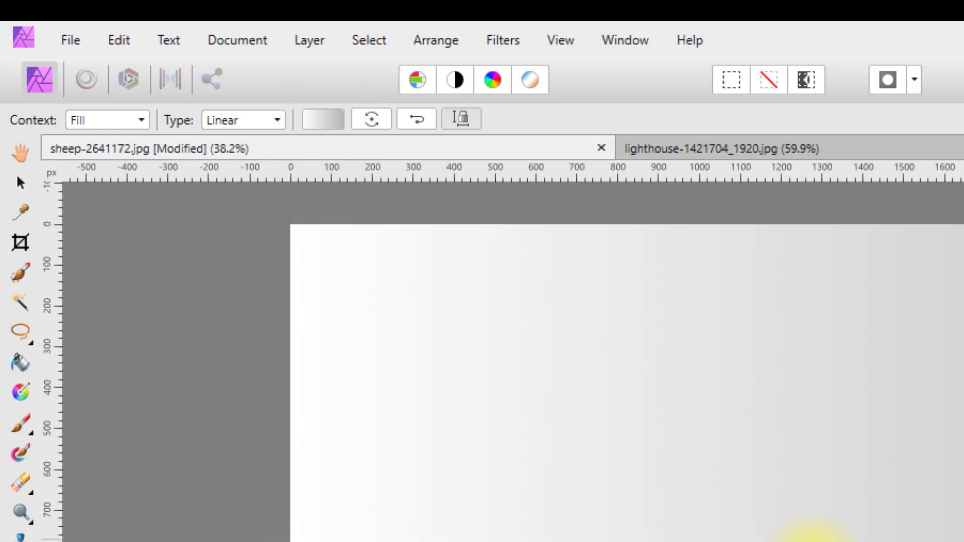
{"action": "left_click", "coordinate": [324, 124]}
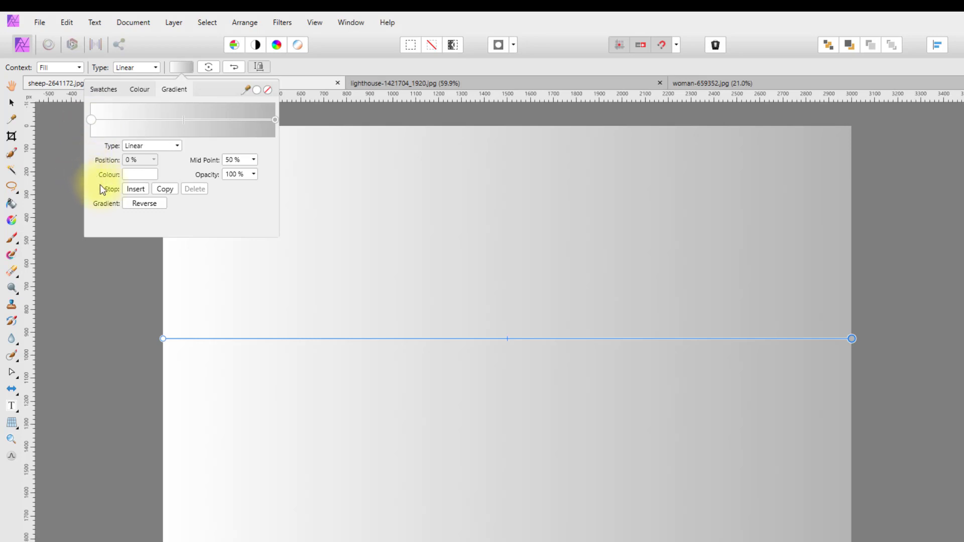
Add a middle gradient stop at 50% and set the left white stop to 0% opacity.
{"action": "left_click", "coordinate": [140, 188]}
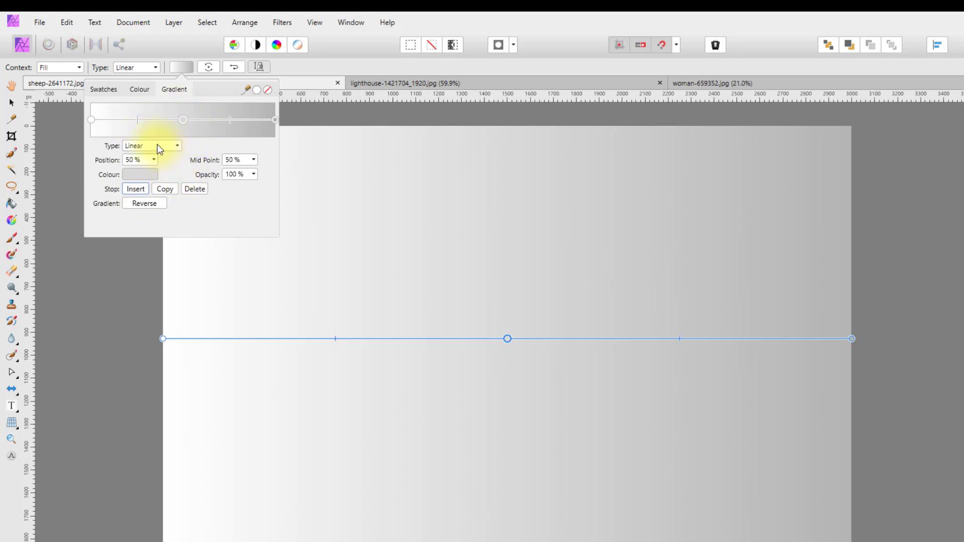
{"action": "left_click", "coordinate": [92, 121]}
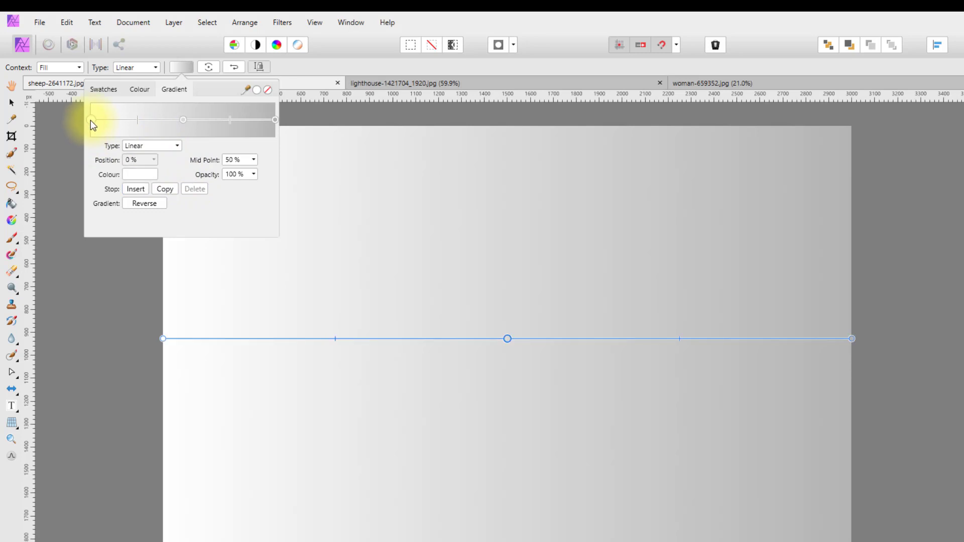
{"action": "left_click", "coordinate": [254, 176]}
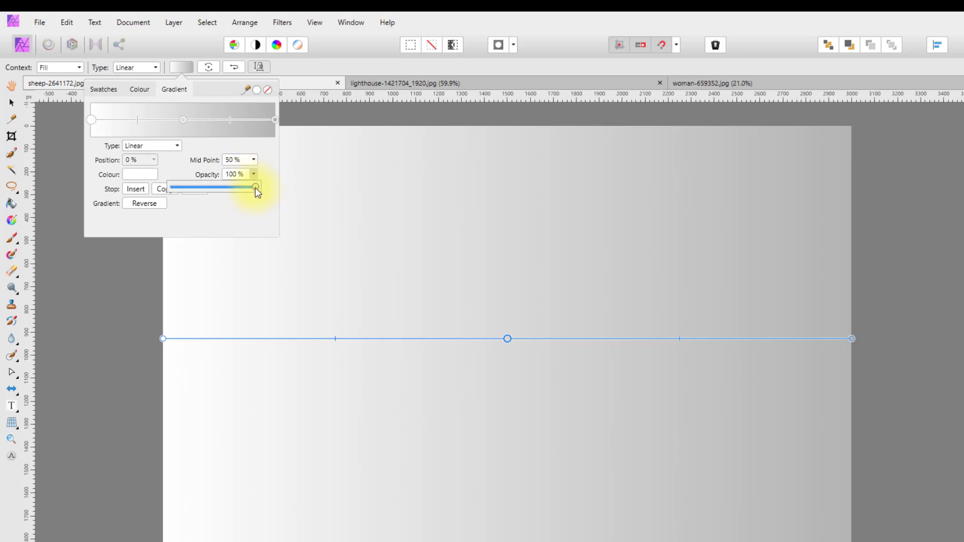
{"action": "left_click_drag", "start_coordinate": [255, 189], "coordinate": [172, 192]}
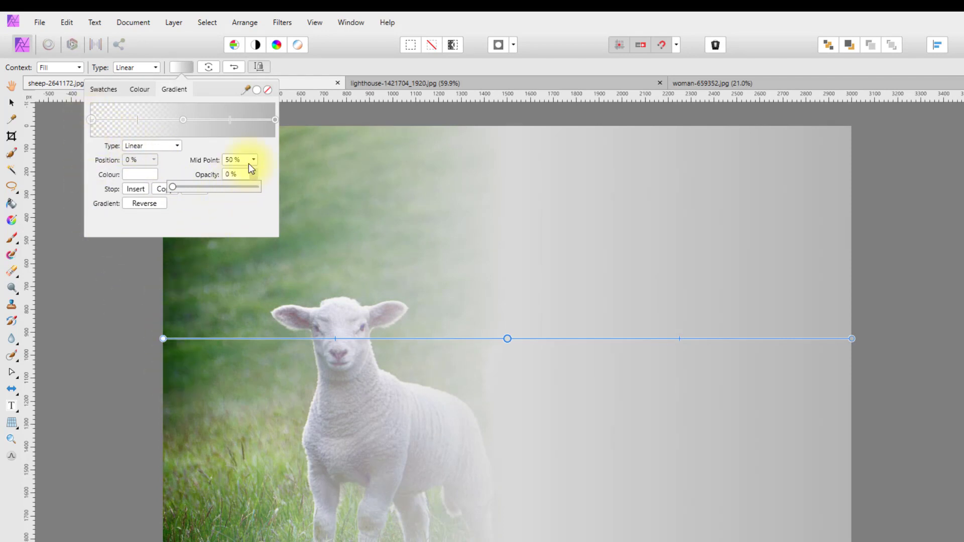
{"action": "left_click", "coordinate": [275, 119]}
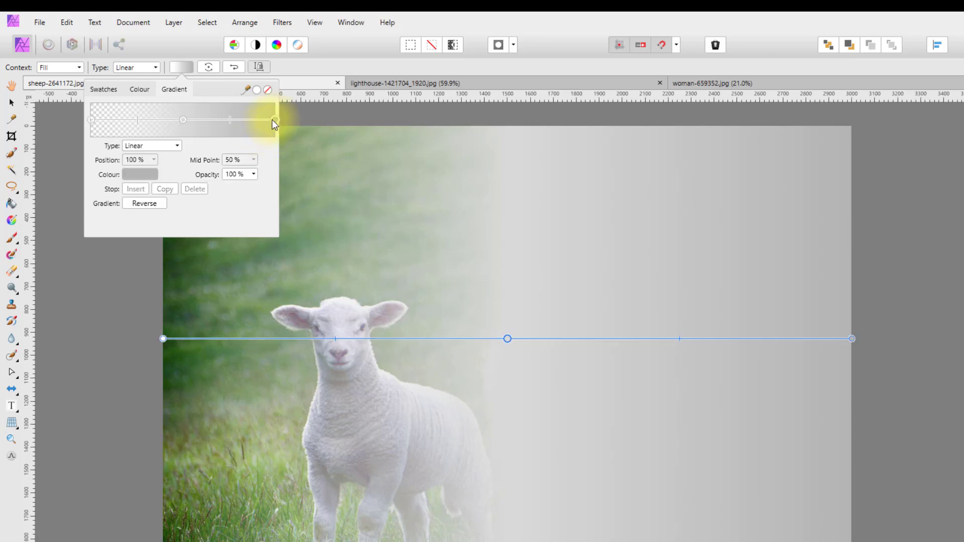
Set the right gradient stop to white using the HSL Colour Wheel, at 0% opacity.
{"action": "left_click", "coordinate": [150, 174]}
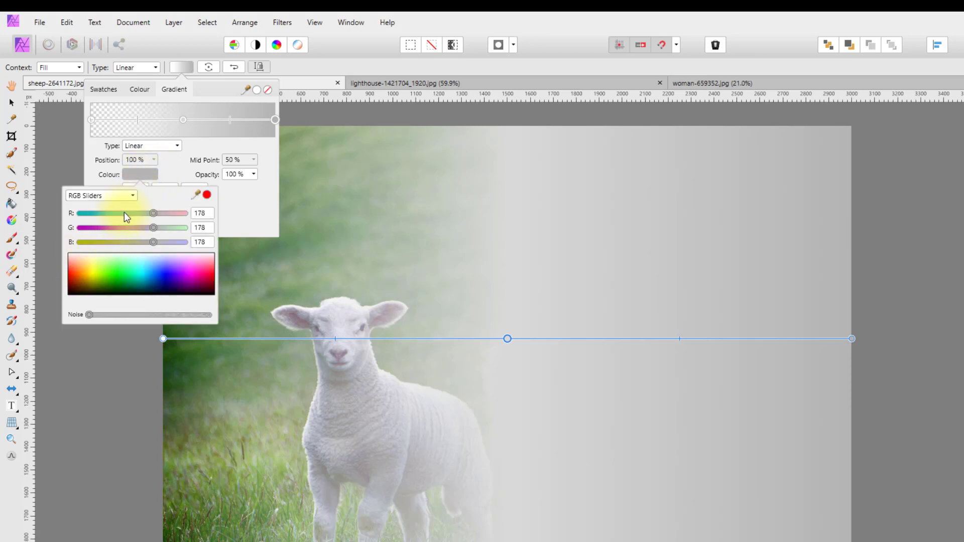
{"action": "left_click", "coordinate": [132, 195]}
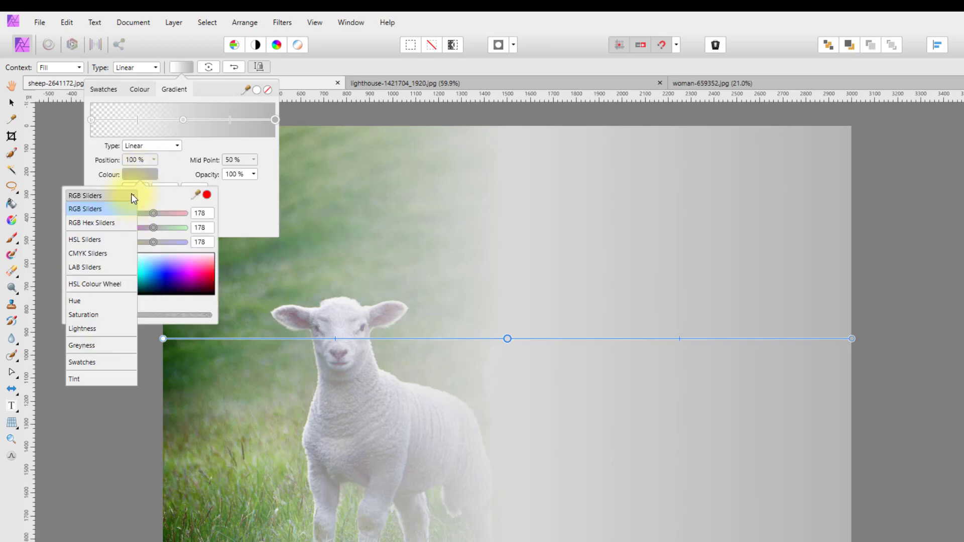
{"action": "left_click", "coordinate": [92, 280]}
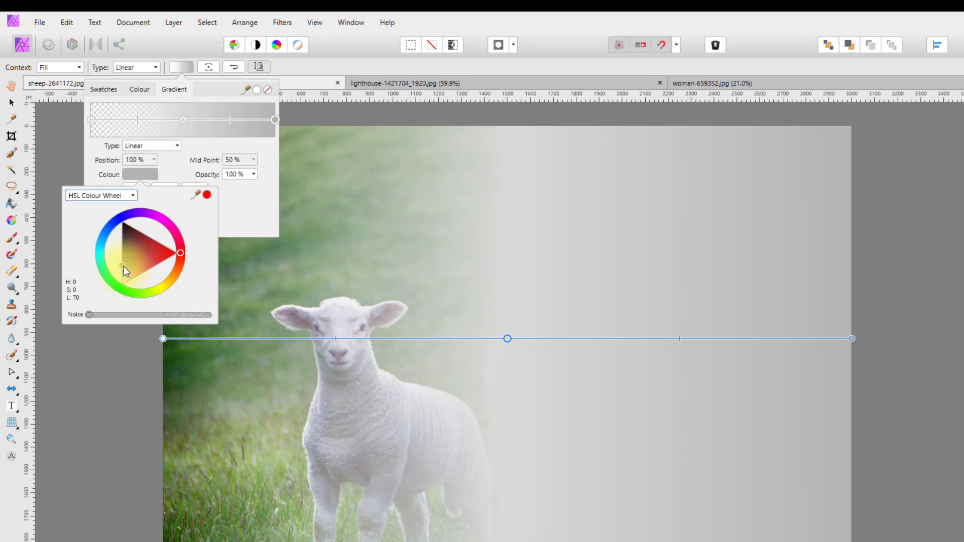
{"action": "left_click_drag", "start_coordinate": [123, 266], "coordinate": [122, 284]}
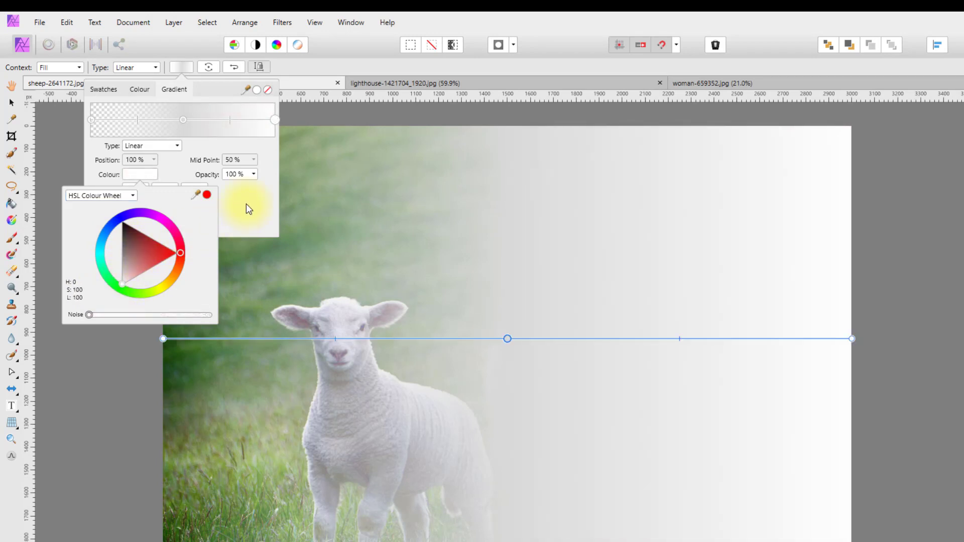
{"action": "left_click", "coordinate": [253, 174]}
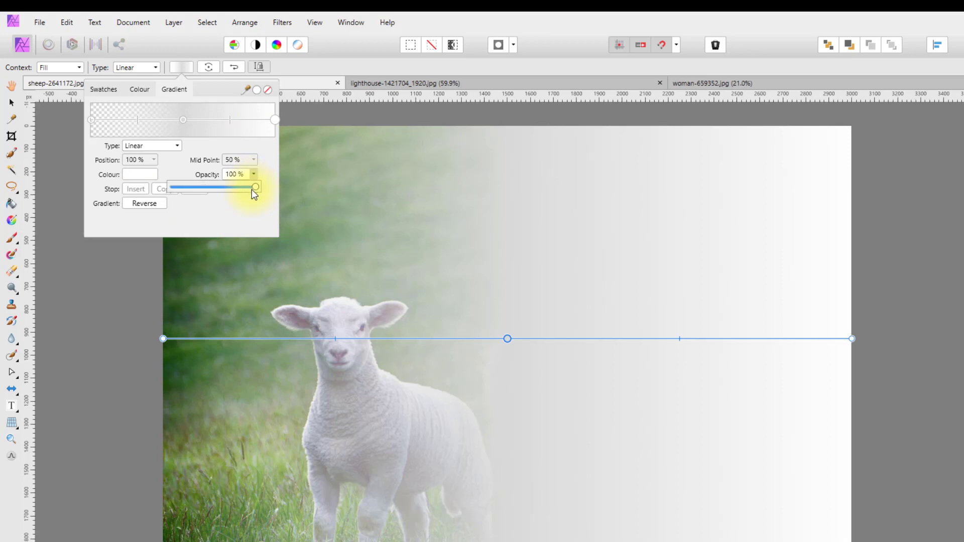
{"action": "mouse_move", "coordinate": [252, 188]}
{"action": "left_mouse_down"}
{"action": "mouse_move", "coordinate": [169, 192]}
{"action": "mouse_move", "coordinate": [242, 203]}
{"action": "left_mouse_up"}
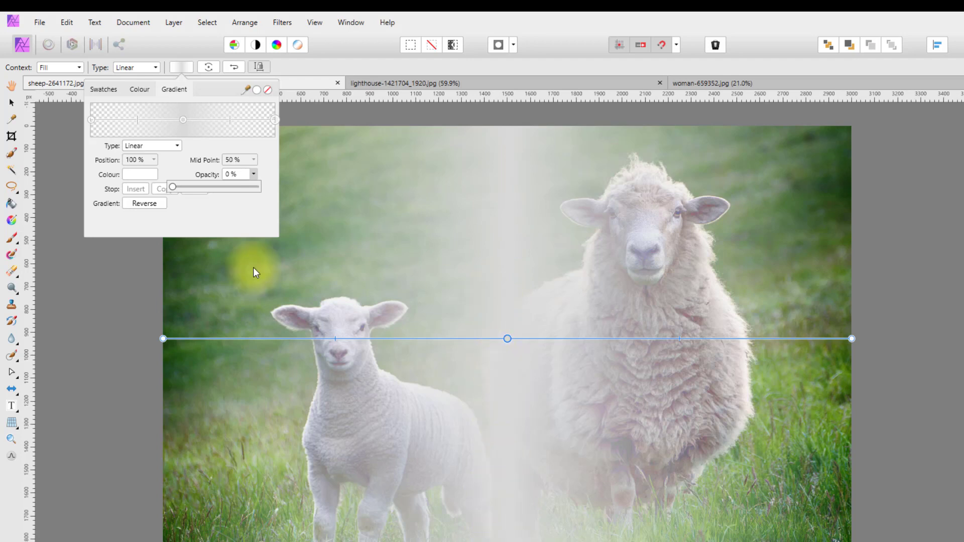
{"action": "left_click", "coordinate": [182, 120]}
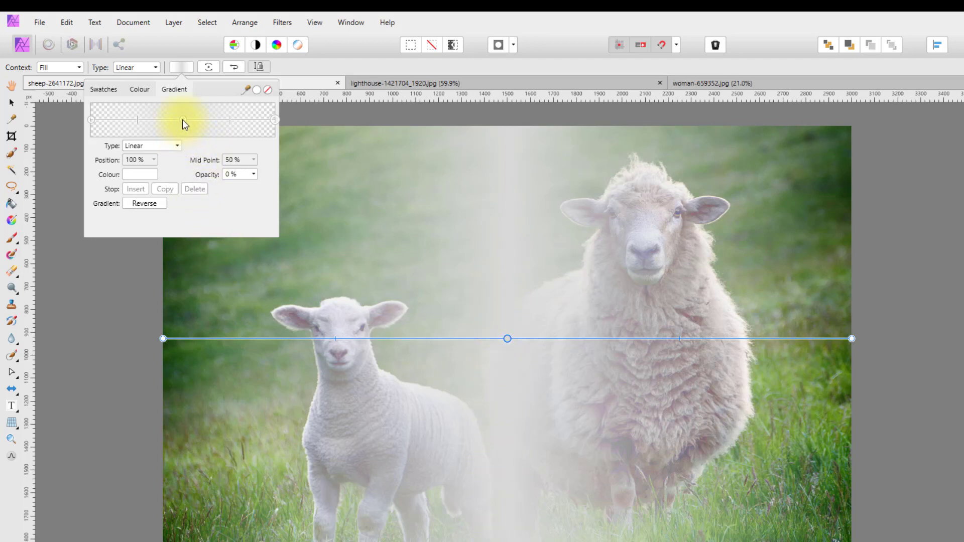
Colour the middle gradient stop a light yellow-green in the HSL wheel.
{"action": "left_click", "coordinate": [182, 119]}
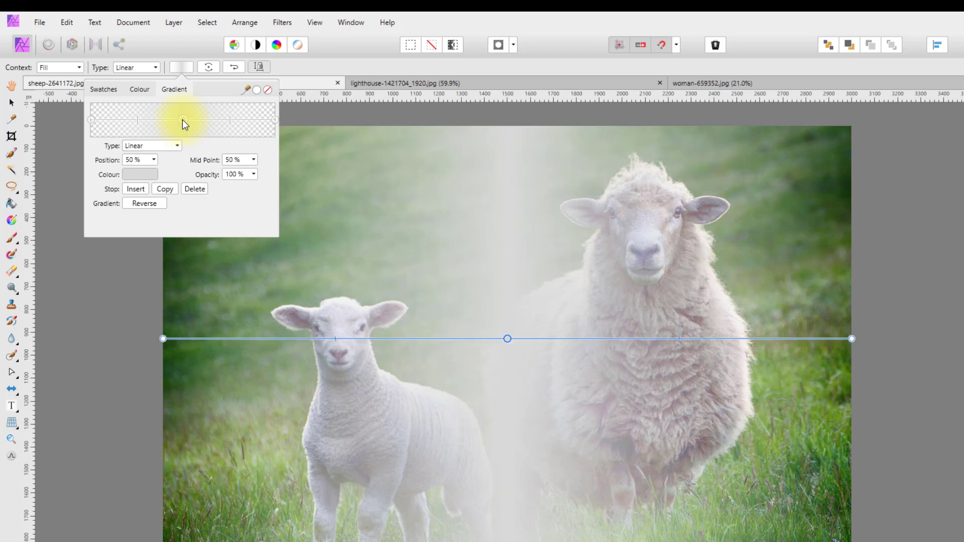
{"action": "left_click", "coordinate": [137, 174]}
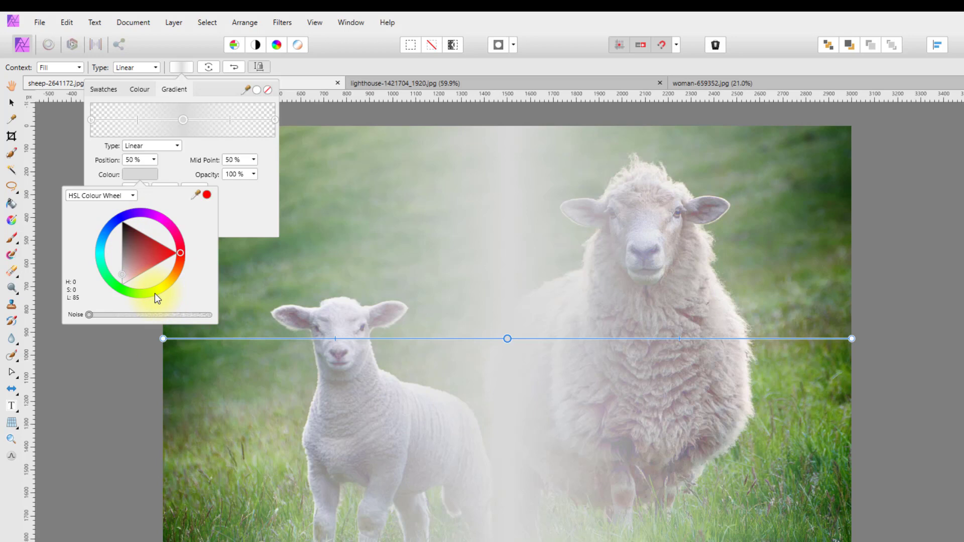
{"action": "left_click_drag", "start_coordinate": [155, 293], "coordinate": [153, 294]}
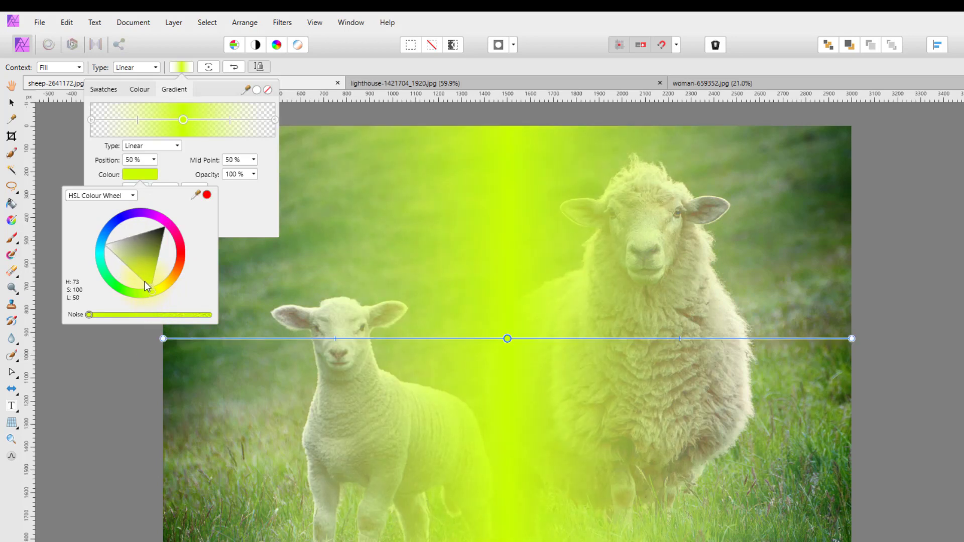
{"action": "mouse_move", "coordinate": [145, 282]}
{"action": "left_mouse_down"}
{"action": "mouse_move", "coordinate": [128, 267]}
{"action": "mouse_move", "coordinate": [132, 273]}
{"action": "left_mouse_up"}
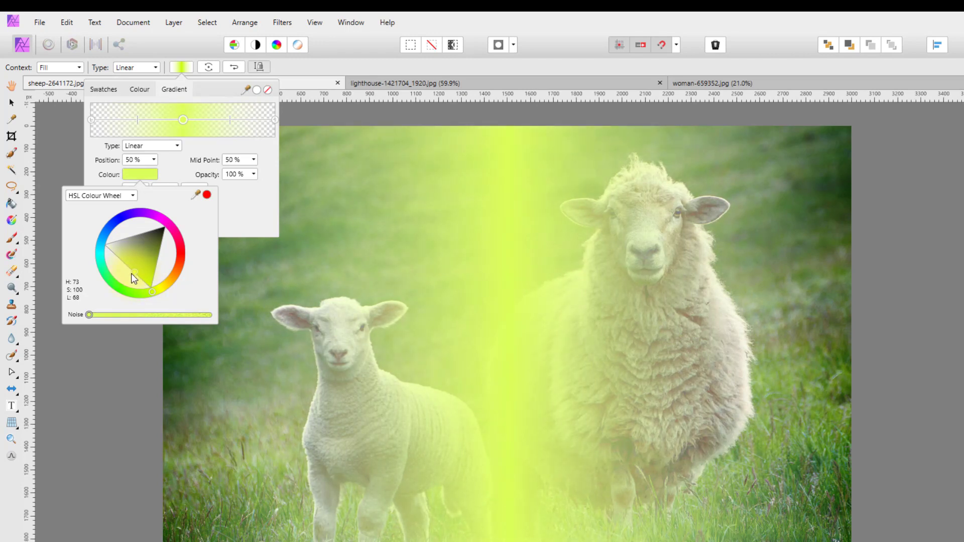
{"action": "left_click_drag", "start_coordinate": [132, 277], "coordinate": [131, 279]}
{"action": "left_click", "coordinate": [252, 216]}
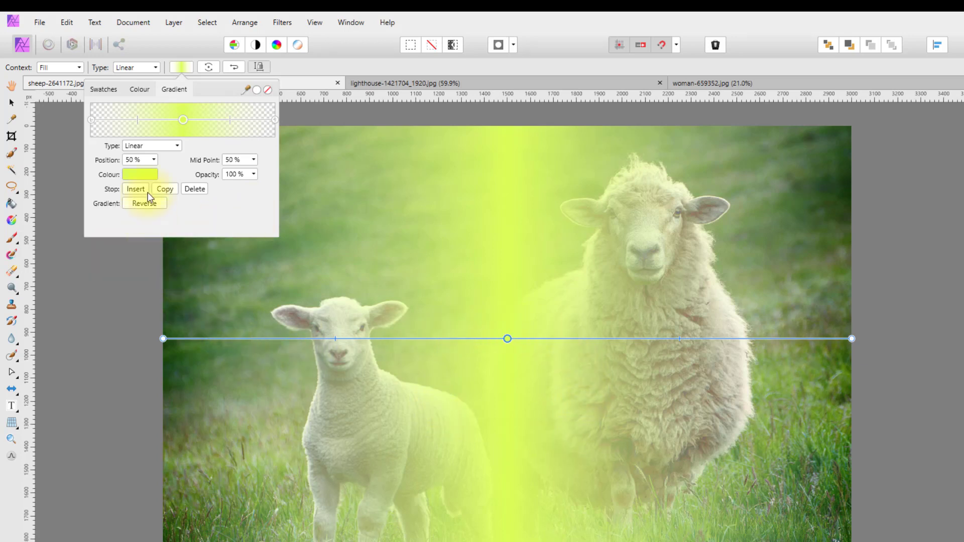
Insert half-opacity gradient stops at 25% and 75%.
{"action": "left_click", "coordinate": [90, 119]}
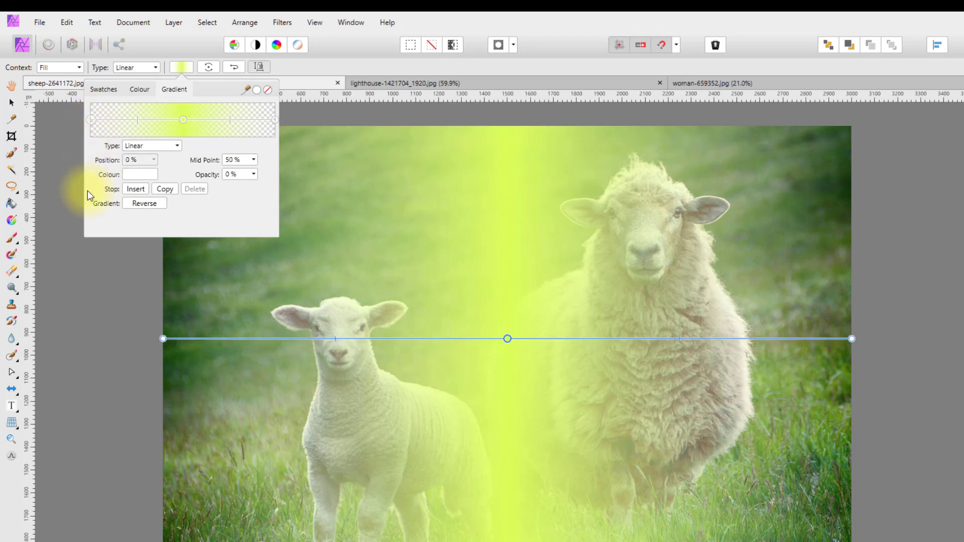
{"action": "left_click", "coordinate": [136, 190]}
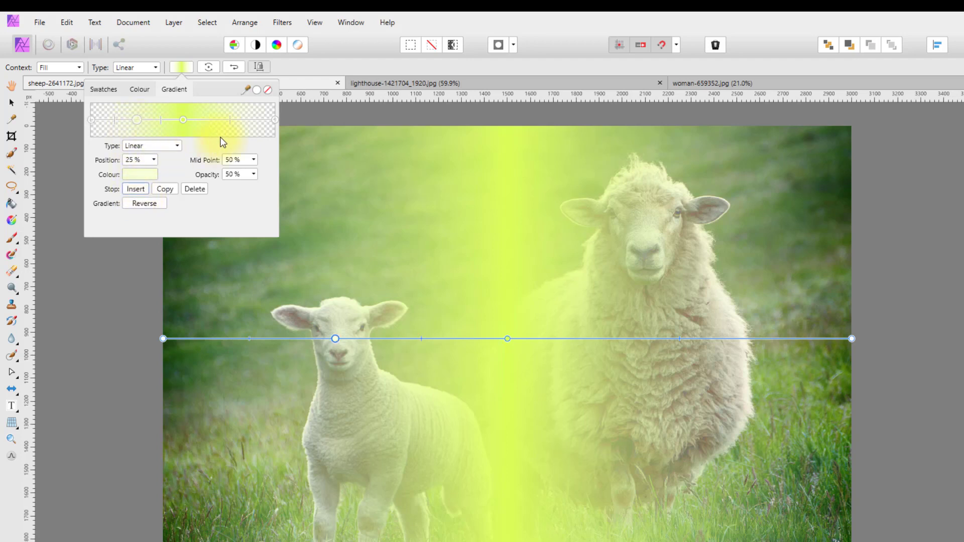
{"action": "left_click", "coordinate": [184, 120]}
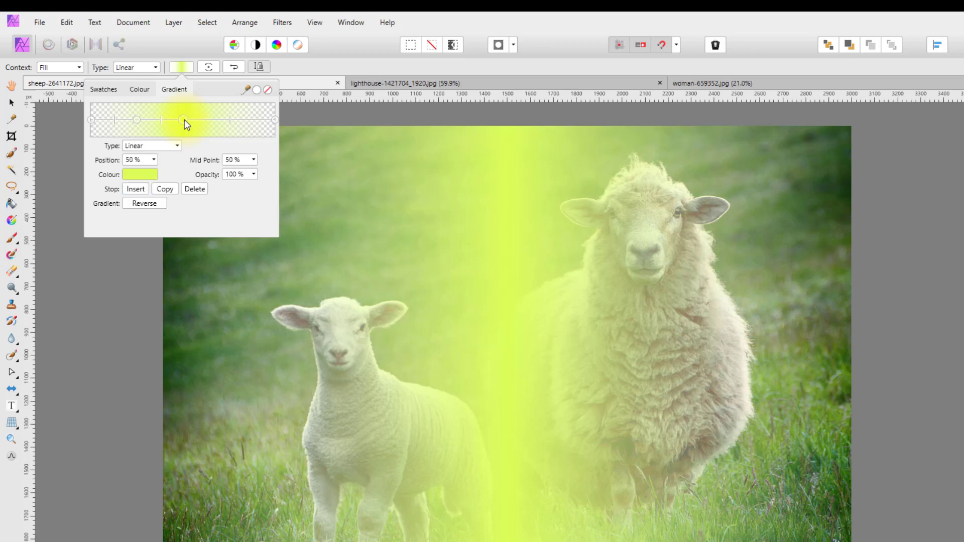
{"action": "left_click", "coordinate": [133, 189]}
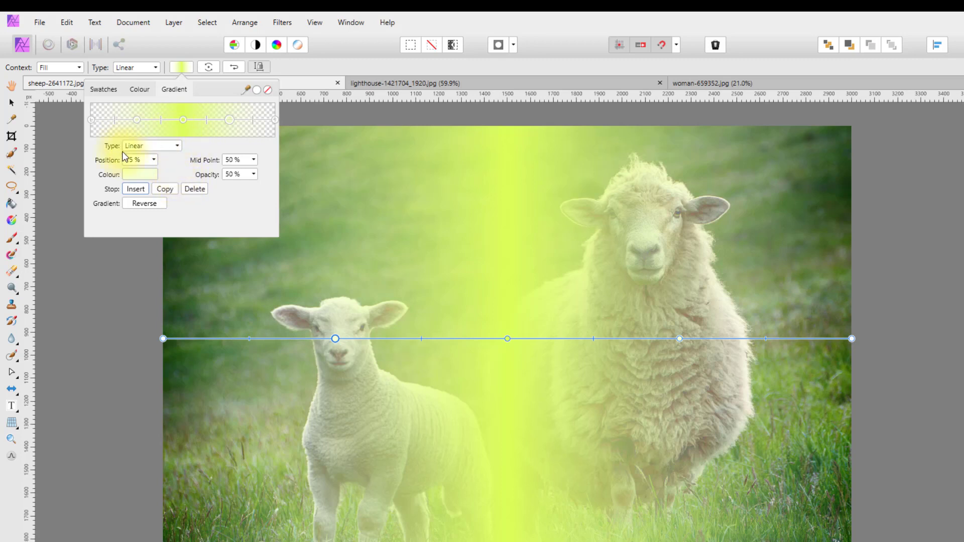
Fine-tune the middle stop's yellow saturation and lightness, brightening it slightly.
{"action": "left_click", "coordinate": [184, 122]}
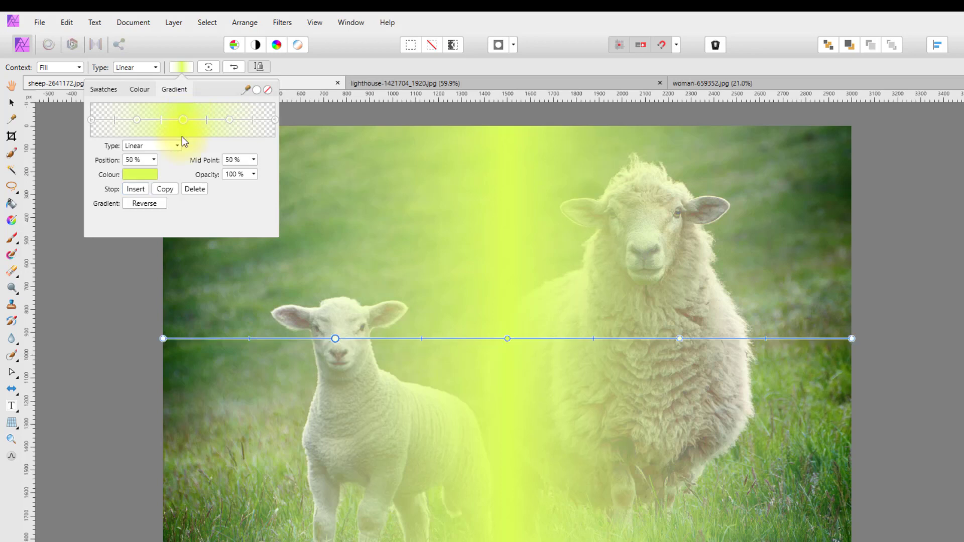
{"action": "left_click", "coordinate": [150, 175]}
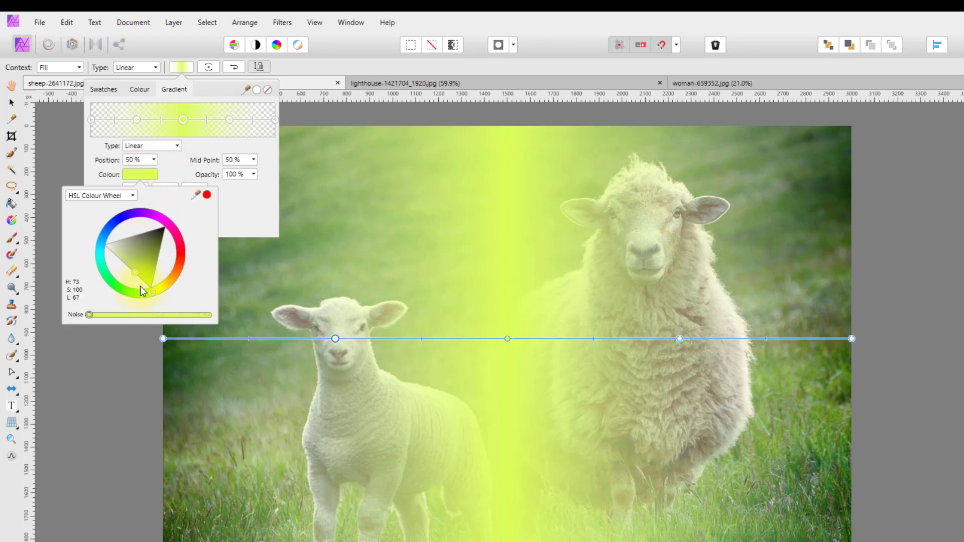
{"action": "left_click_drag", "start_coordinate": [137, 273], "coordinate": [140, 274]}
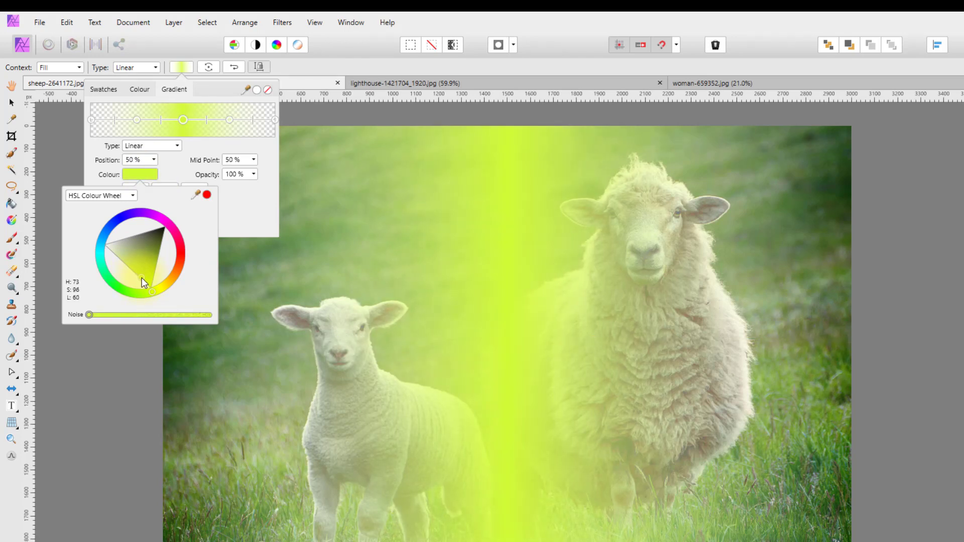
{"action": "left_click_drag", "start_coordinate": [142, 279], "coordinate": [139, 277]}
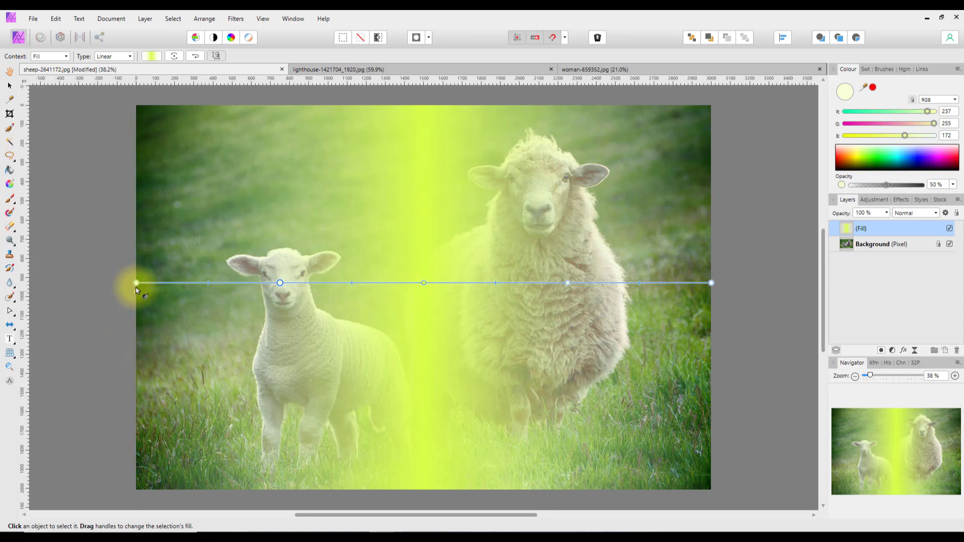
Tilt the gradient from the top edge to the bottom edge and reposition both half-opacity stops.
{"action": "left_click_drag", "start_coordinate": [136, 282], "coordinate": [138, 110]}
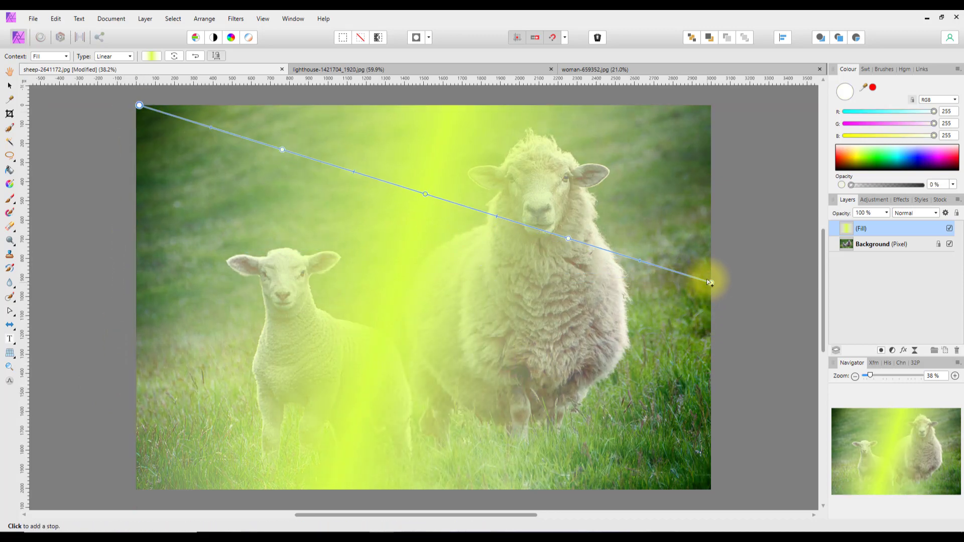
{"action": "left_click_drag", "start_coordinate": [710, 283], "coordinate": [483, 491]}
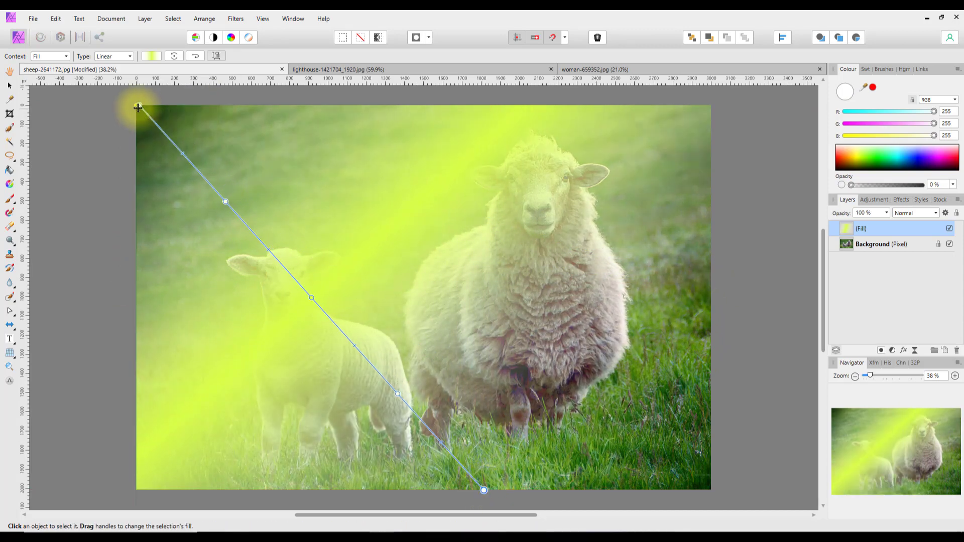
{"action": "left_click_drag", "start_coordinate": [139, 105], "coordinate": [240, 118]}
{"action": "left_click_drag", "start_coordinate": [260, 93], "coordinate": [280, 105]}
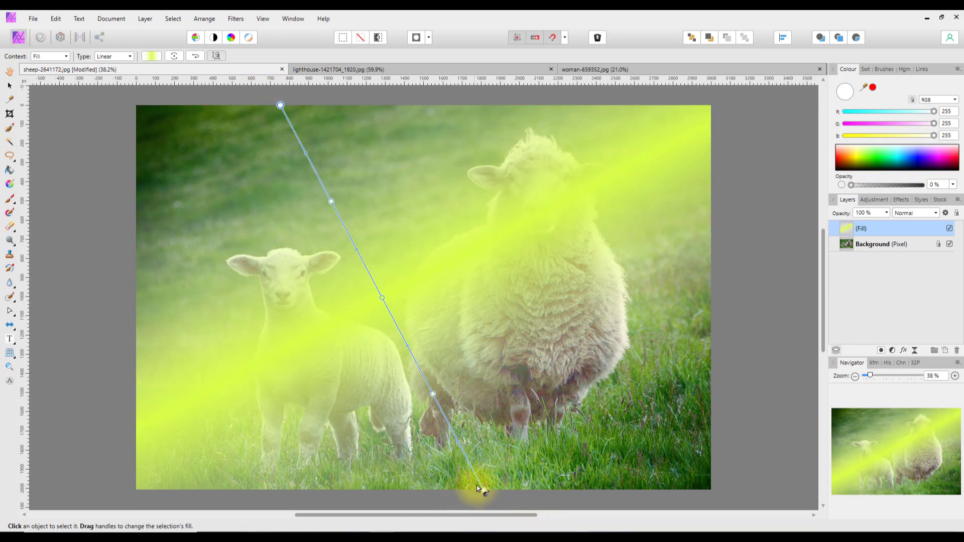
{"action": "left_click_drag", "start_coordinate": [484, 489], "coordinate": [448, 491]}
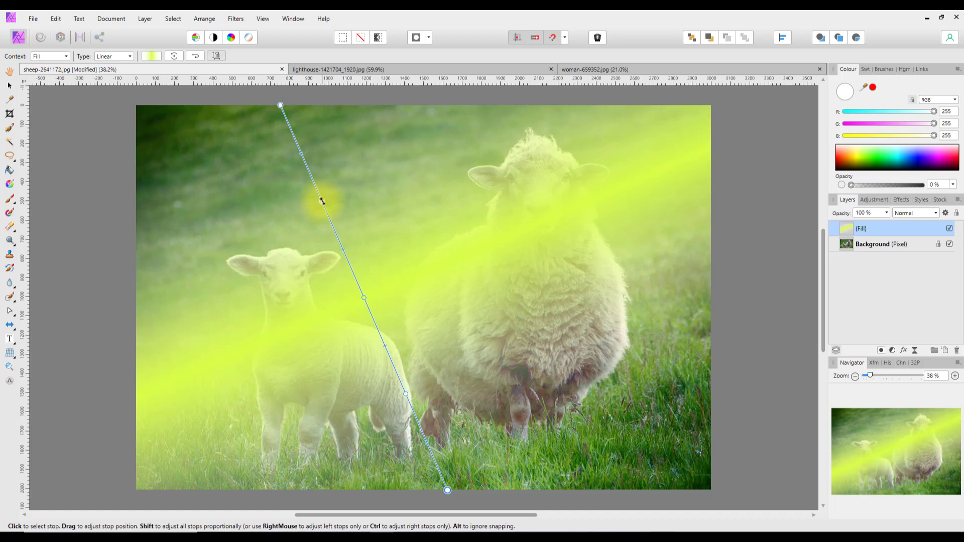
{"action": "left_click_drag", "start_coordinate": [321, 201], "coordinate": [315, 185]}
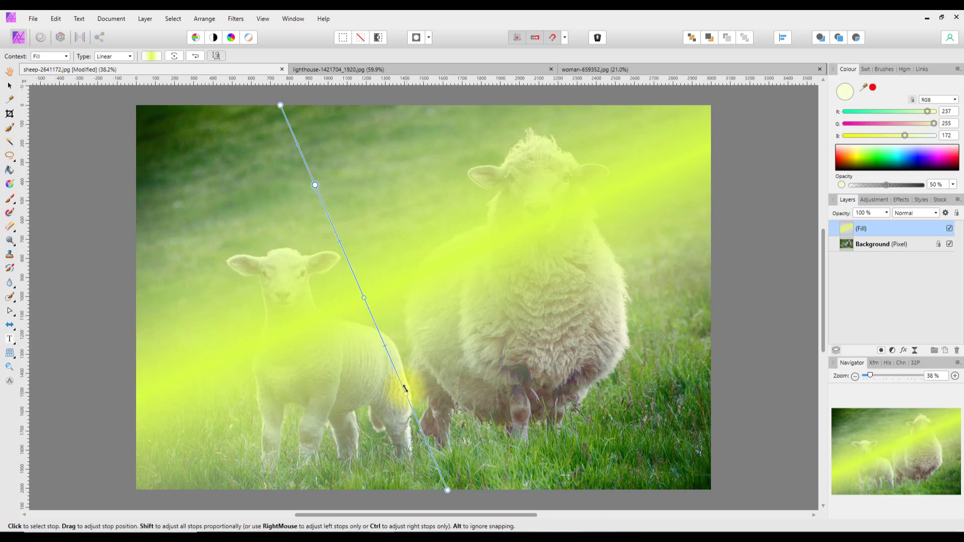
{"action": "mouse_move", "coordinate": [406, 390]}
{"action": "left_mouse_down"}
{"action": "mouse_move", "coordinate": [400, 371]}
{"action": "mouse_move", "coordinate": [428, 408]}
{"action": "mouse_move", "coordinate": [425, 391]}
{"action": "left_mouse_up"}
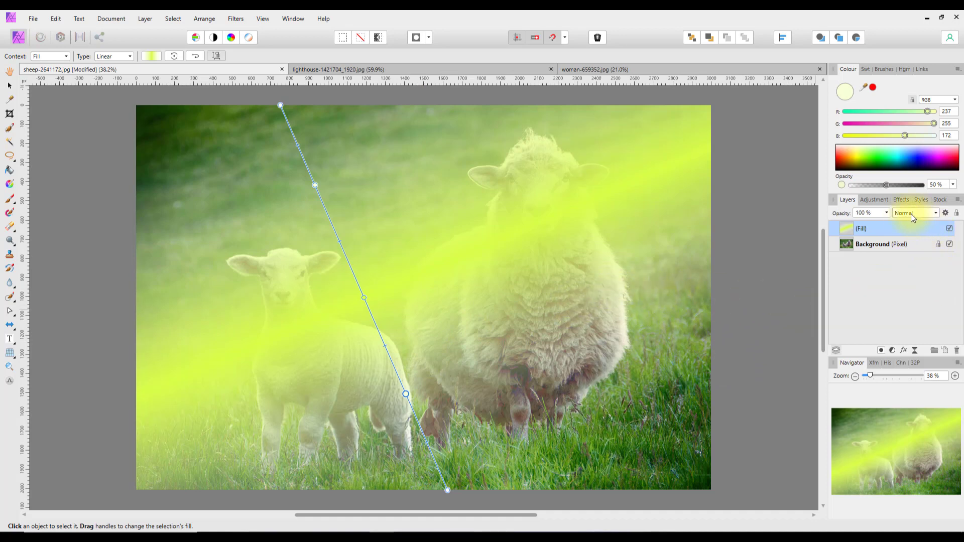
Set the Fill layer's blend mode to Linear Light and its opacity to about 39%.
{"action": "left_click", "coordinate": [937, 213]}
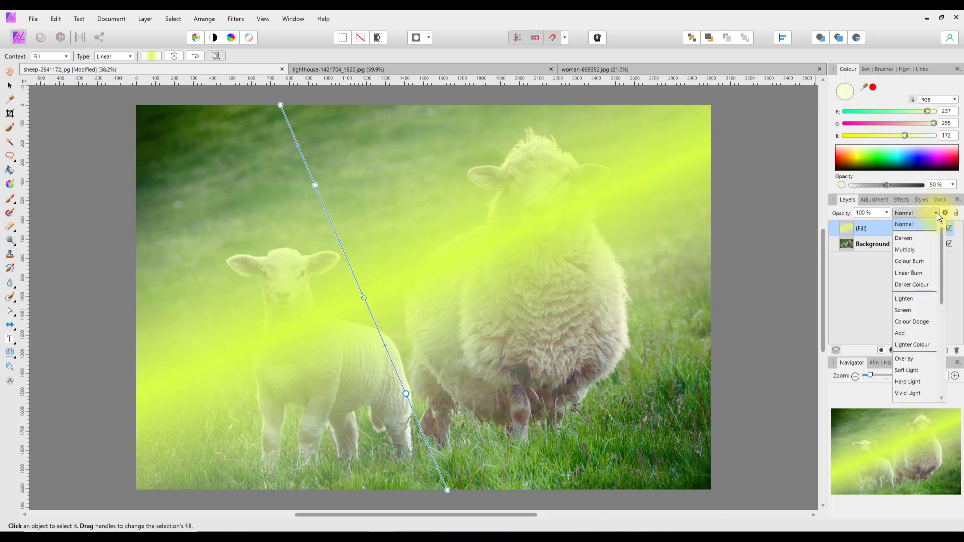
{"action": "scroll", "coordinate": [926, 339], "scroll_direction": "down", "scroll_amount": 1}
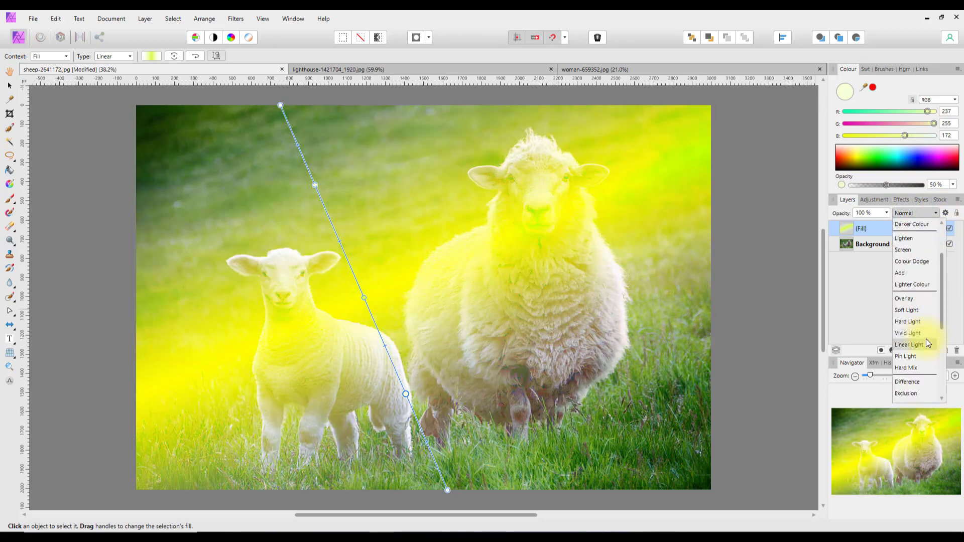
{"action": "left_click", "coordinate": [916, 345]}
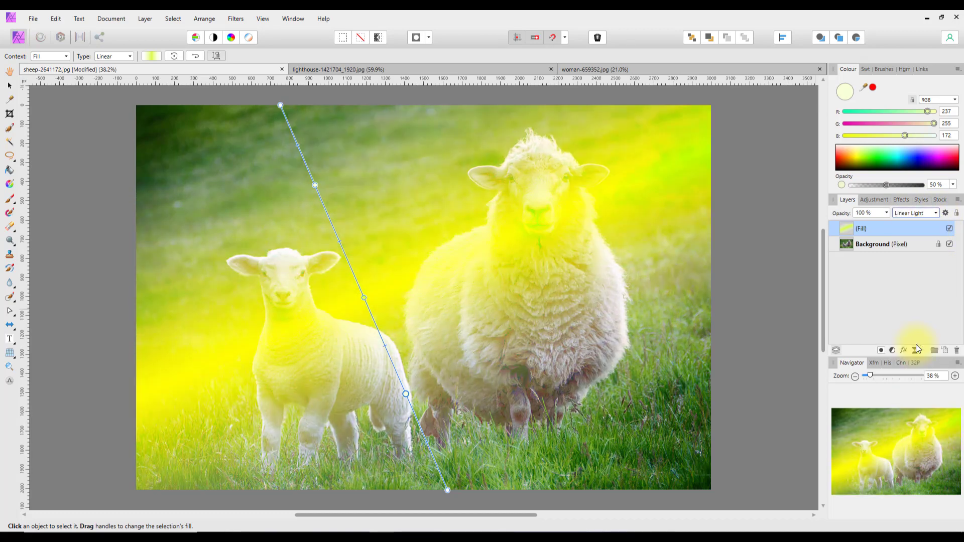
{"action": "left_click", "coordinate": [886, 213]}
{"action": "left_click_drag", "start_coordinate": [888, 224], "coordinate": [835, 222]}
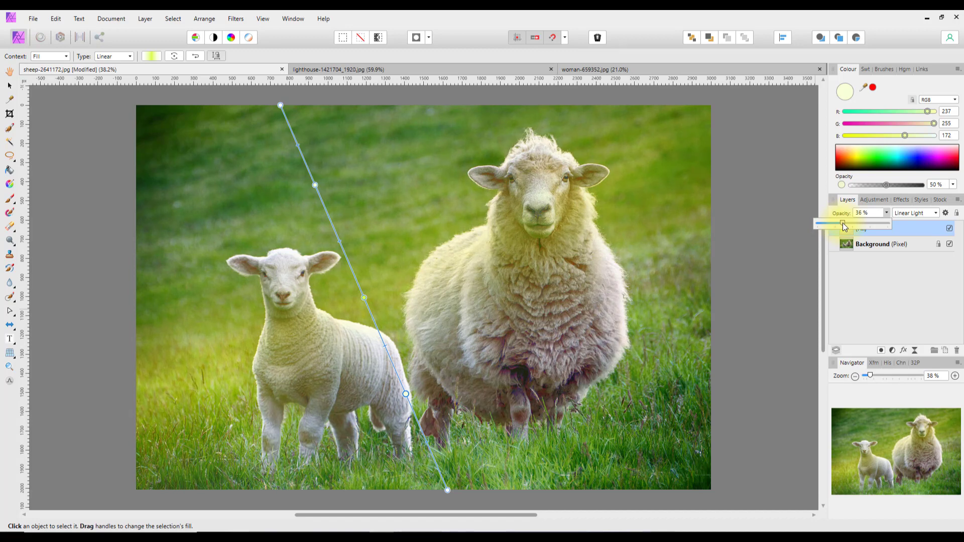
{"action": "left_click_drag", "start_coordinate": [843, 223], "coordinate": [845, 223]}
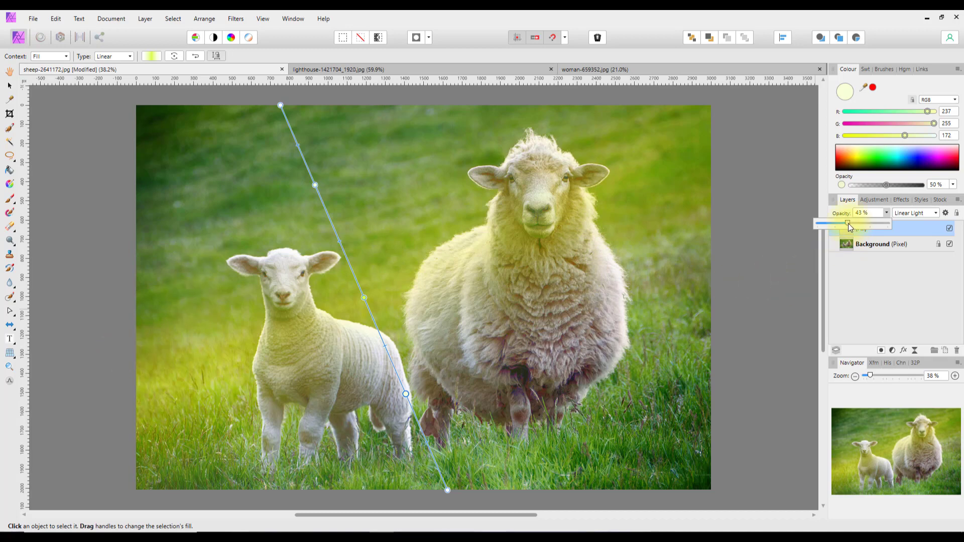
{"action": "mouse_move", "coordinate": [848, 224]}
{"action": "left_mouse_down"}
{"action": "mouse_move", "coordinate": [859, 224]}
{"action": "mouse_move", "coordinate": [846, 227]}
{"action": "left_mouse_up"}
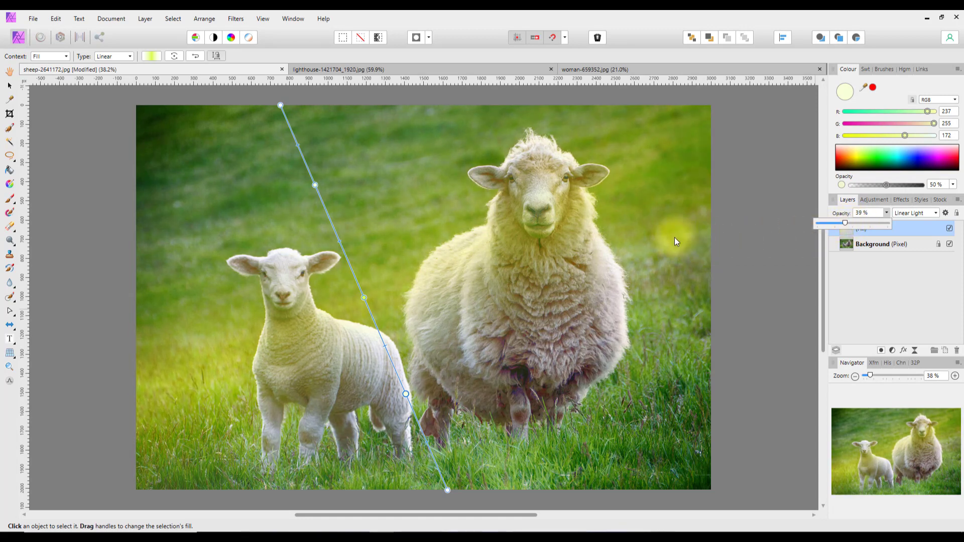
Pull the gradient's end point up and slide the middle stop down toward the lamb's back.
{"action": "left_click", "coordinate": [448, 489]}
{"action": "scroll", "coordinate": [439, 497], "scroll_direction": "down", "scroll_amount": 2}
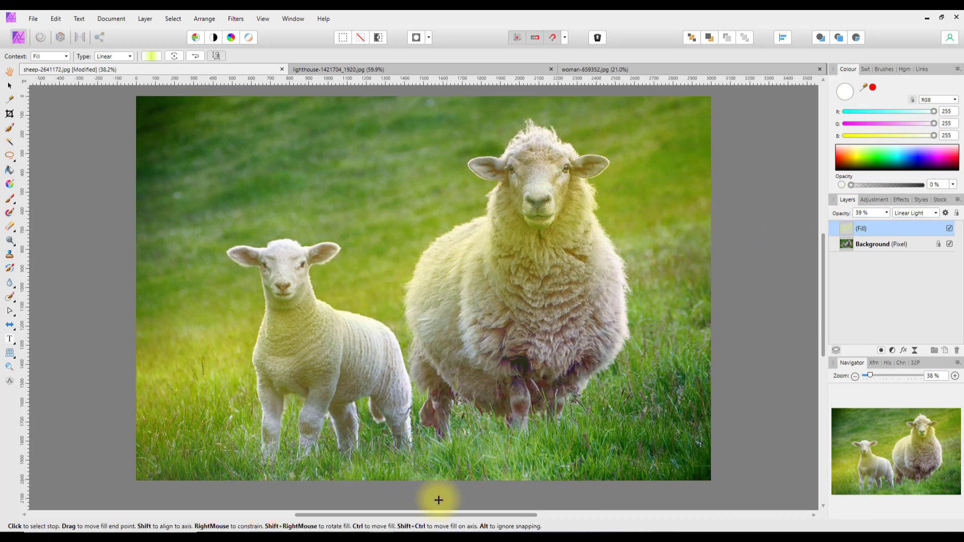
{"action": "left_click_drag", "start_coordinate": [438, 500], "coordinate": [423, 471]}
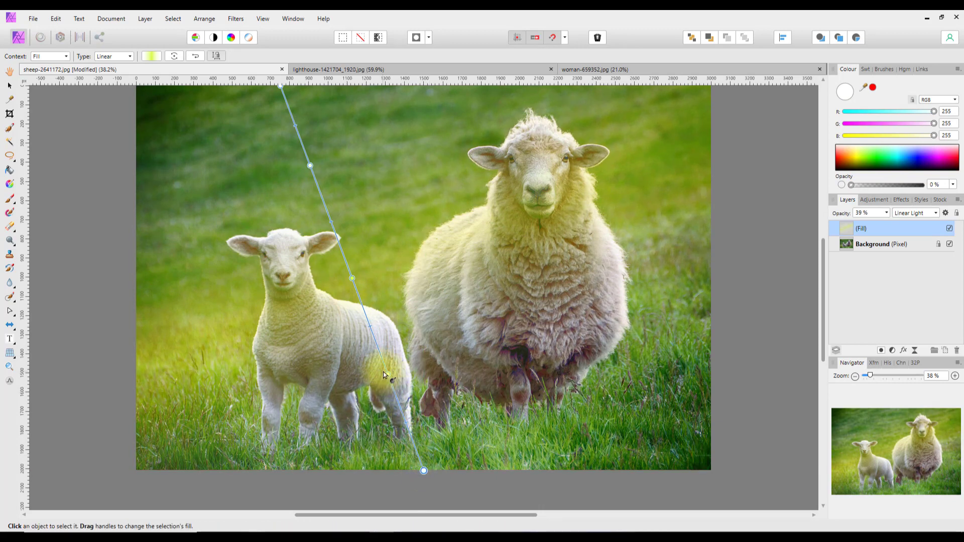
{"action": "left_click_drag", "start_coordinate": [390, 377], "coordinate": [402, 399]}
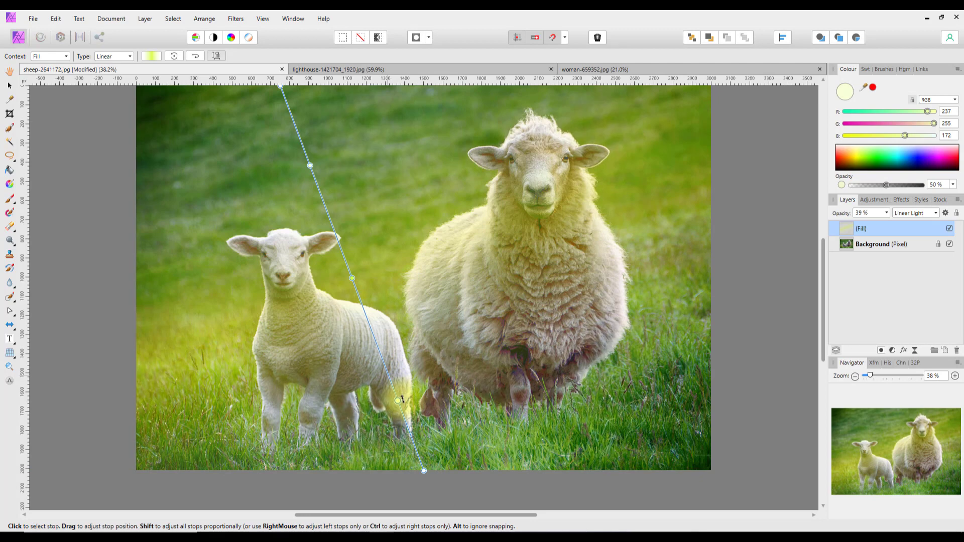
{"action": "mouse_move", "coordinate": [823, 267]}
{"action": "left_mouse_down"}
{"action": "mouse_move", "coordinate": [823, 246]}
{"action": "mouse_move", "coordinate": [826, 259]}
{"action": "left_mouse_up"}
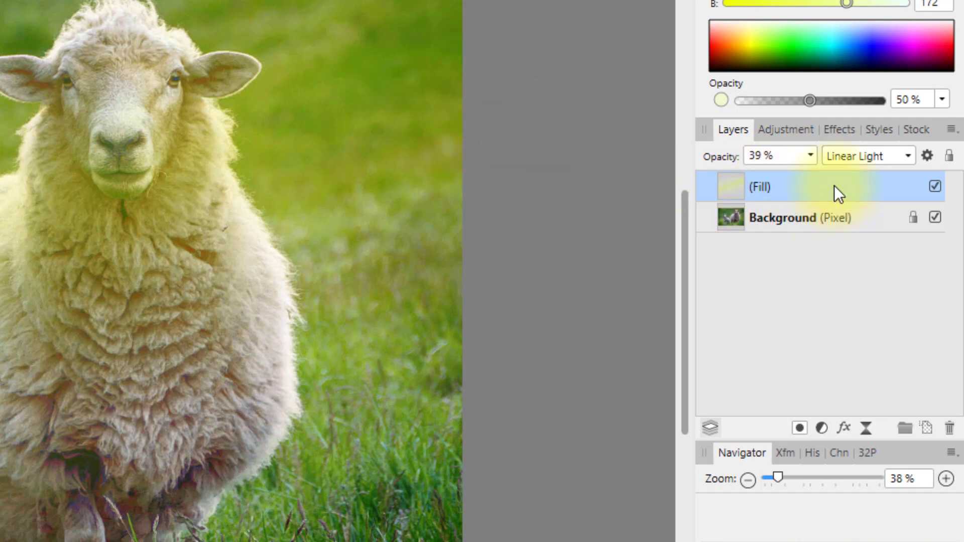
Add a mask layer nested inside the yellow gradient Fill layer over the sheep photo.
{"action": "left_click", "coordinate": [800, 428]}
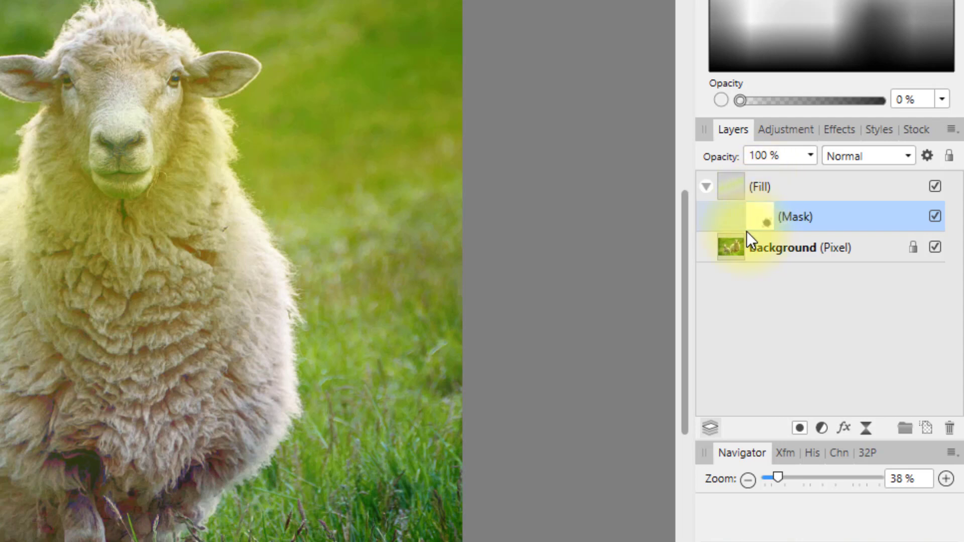
{"action": "left_click_drag", "start_coordinate": [746, 231], "coordinate": [484, 375]}
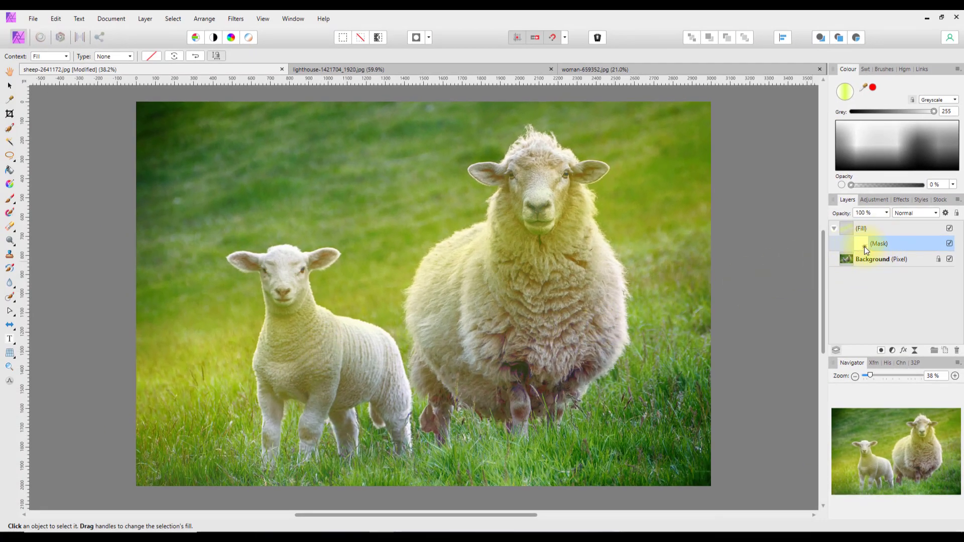
{"action": "left_click_drag", "start_coordinate": [865, 249], "coordinate": [650, 208]}
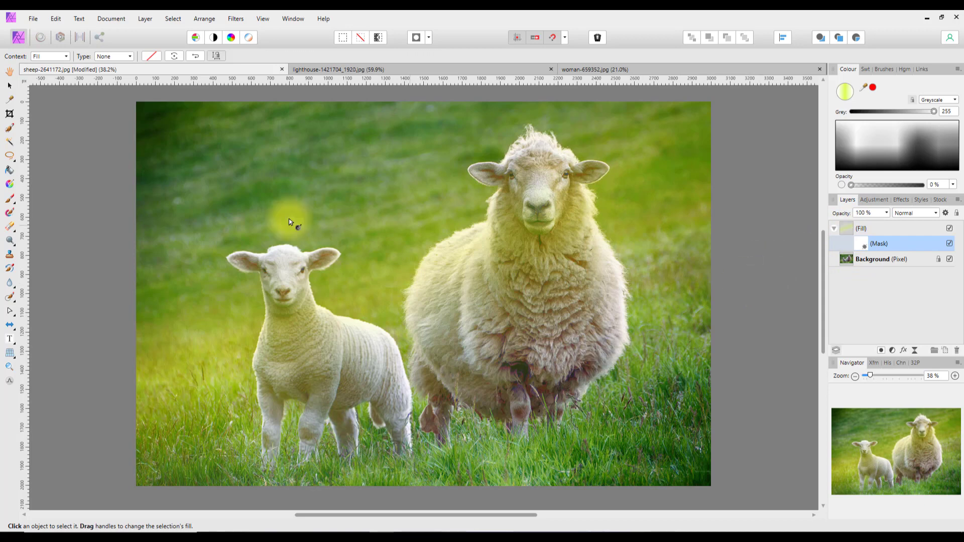
With a soft black brush, paint the yellow off the lamb's chest and face.
{"action": "left_click", "coordinate": [11, 200]}
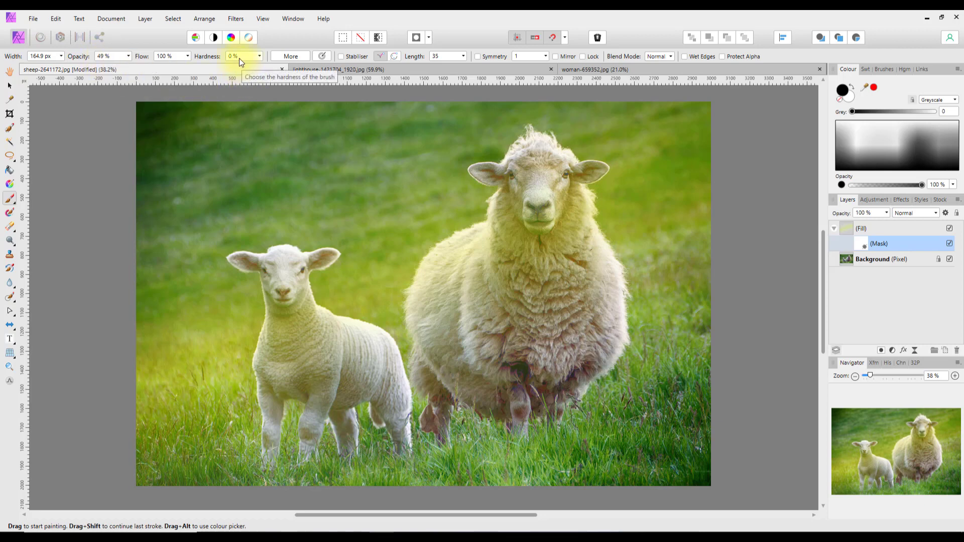
{"action": "mouse_move", "coordinate": [321, 402]}
{"action": "left_mouse_down"}
{"action": "mouse_move", "coordinate": [294, 356]}
{"action": "mouse_move", "coordinate": [303, 342]}
{"action": "mouse_move", "coordinate": [290, 294]}
{"action": "mouse_move", "coordinate": [269, 273]}
{"action": "mouse_move", "coordinate": [281, 302]}
{"action": "mouse_move", "coordinate": [270, 351]}
{"action": "mouse_move", "coordinate": [289, 299]}
{"action": "mouse_move", "coordinate": [306, 334]}
{"action": "mouse_move", "coordinate": [304, 303]}
{"action": "mouse_move", "coordinate": [349, 339]}
{"action": "mouse_move", "coordinate": [329, 326]}
{"action": "mouse_move", "coordinate": [333, 340]}
{"action": "mouse_move", "coordinate": [317, 356]}
{"action": "mouse_move", "coordinate": [324, 381]}
{"action": "mouse_move", "coordinate": [293, 365]}
{"action": "mouse_move", "coordinate": [268, 416]}
{"action": "mouse_move", "coordinate": [272, 388]}
{"action": "mouse_move", "coordinate": [341, 399]}
{"action": "mouse_move", "coordinate": [349, 377]}
{"action": "mouse_move", "coordinate": [323, 370]}
{"action": "mouse_move", "coordinate": [372, 397]}
{"action": "mouse_move", "coordinate": [350, 367]}
{"action": "mouse_move", "coordinate": [369, 360]}
{"action": "mouse_move", "coordinate": [278, 360]}
{"action": "mouse_move", "coordinate": [348, 367]}
{"action": "mouse_move", "coordinate": [357, 344]}
{"action": "mouse_move", "coordinate": [369, 369]}
{"action": "mouse_move", "coordinate": [352, 397]}
{"action": "mouse_move", "coordinate": [291, 384]}
{"action": "mouse_move", "coordinate": [353, 360]}
{"action": "mouse_move", "coordinate": [325, 329]}
{"action": "mouse_move", "coordinate": [279, 347]}
{"action": "mouse_move", "coordinate": [288, 308]}
{"action": "mouse_move", "coordinate": [271, 329]}
{"action": "mouse_move", "coordinate": [272, 309]}
{"action": "left_mouse_up"}
{"action": "mouse_move", "coordinate": [283, 286]}
{"action": "left_mouse_down"}
{"action": "mouse_move", "coordinate": [301, 269]}
{"action": "mouse_move", "coordinate": [302, 319]}
{"action": "mouse_move", "coordinate": [312, 320]}
{"action": "mouse_move", "coordinate": [301, 291]}
{"action": "mouse_move", "coordinate": [312, 331]}
{"action": "mouse_move", "coordinate": [283, 355]}
{"action": "mouse_move", "coordinate": [283, 327]}
{"action": "mouse_move", "coordinate": [267, 330]}
{"action": "mouse_move", "coordinate": [271, 339]}
{"action": "mouse_move", "coordinate": [305, 322]}
{"action": "mouse_move", "coordinate": [293, 302]}
{"action": "mouse_move", "coordinate": [296, 280]}
{"action": "mouse_move", "coordinate": [303, 286]}
{"action": "mouse_move", "coordinate": [298, 268]}
{"action": "mouse_move", "coordinate": [329, 255]}
{"action": "mouse_move", "coordinate": [241, 261]}
{"action": "mouse_move", "coordinate": [281, 264]}
{"action": "mouse_move", "coordinate": [279, 402]}
{"action": "mouse_move", "coordinate": [337, 338]}
{"action": "mouse_move", "coordinate": [405, 336]}
{"action": "mouse_move", "coordinate": [520, 257]}
{"action": "mouse_move", "coordinate": [516, 237]}
{"action": "mouse_move", "coordinate": [515, 311]}
{"action": "left_mouse_up"}
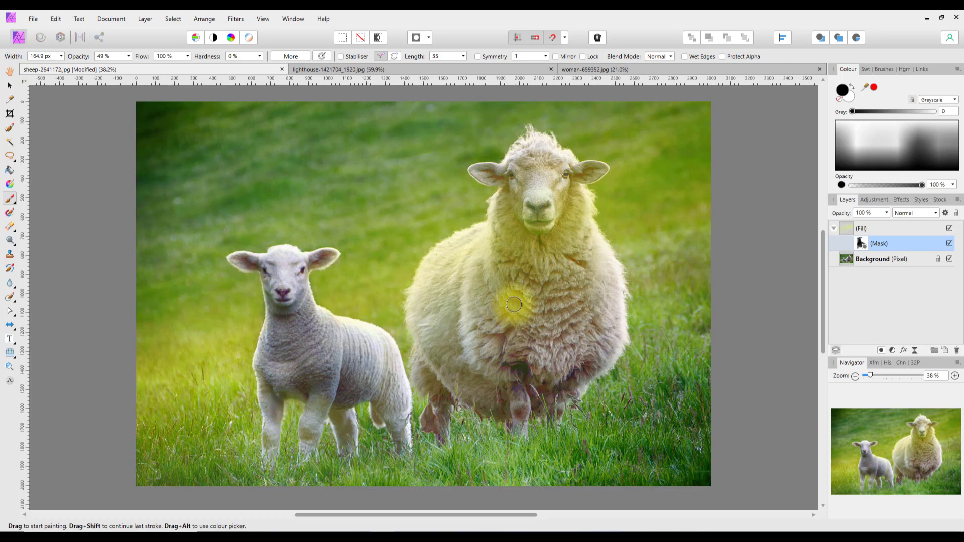
Enlarge the brush to about 882 px and paint the yellow off the ewe's chest, face and muzzle.
{"action": "key", "text": "bracketright"}
{"action": "key", "text": "bracketright"}
{"action": "key", "text": "bracketright"}
{"action": "key", "text": "bracketright"}
{"action": "key", "text": "bracketright"}
{"action": "key", "text": "bracketright"}
{"action": "key", "text": "bracketright"}
{"action": "key", "text": "bracketright"}
{"action": "key", "text": "bracketright"}
{"action": "key", "text": "bracketright"}
{"action": "key", "text": "bracketright"}
{"action": "key", "text": "bracketright"}
{"action": "mouse_move", "coordinate": [544, 277]}
{"action": "left_mouse_down"}
{"action": "mouse_move", "coordinate": [541, 220]}
{"action": "mouse_move", "coordinate": [539, 259]}
{"action": "mouse_move", "coordinate": [476, 279]}
{"action": "mouse_move", "coordinate": [460, 298]}
{"action": "mouse_move", "coordinate": [556, 288]}
{"action": "mouse_move", "coordinate": [560, 266]}
{"action": "mouse_move", "coordinate": [544, 217]}
{"action": "mouse_move", "coordinate": [539, 247]}
{"action": "left_mouse_up"}
{"action": "key", "text": "bracketleft"}
{"action": "key", "text": "bracketleft"}
{"action": "mouse_move", "coordinate": [549, 203]}
{"action": "left_mouse_down"}
{"action": "mouse_move", "coordinate": [542, 170]}
{"action": "mouse_move", "coordinate": [516, 210]}
{"action": "mouse_move", "coordinate": [556, 202]}
{"action": "mouse_move", "coordinate": [564, 211]}
{"action": "mouse_move", "coordinate": [584, 291]}
{"action": "mouse_move", "coordinate": [569, 306]}
{"action": "mouse_move", "coordinate": [510, 312]}
{"action": "mouse_move", "coordinate": [492, 293]}
{"action": "mouse_move", "coordinate": [493, 268]}
{"action": "mouse_move", "coordinate": [441, 309]}
{"action": "mouse_move", "coordinate": [432, 340]}
{"action": "mouse_move", "coordinate": [484, 366]}
{"action": "mouse_move", "coordinate": [516, 369]}
{"action": "mouse_move", "coordinate": [540, 266]}
{"action": "mouse_move", "coordinate": [535, 166]}
{"action": "mouse_move", "coordinate": [526, 174]}
{"action": "mouse_move", "coordinate": [532, 200]}
{"action": "mouse_move", "coordinate": [543, 199]}
{"action": "mouse_move", "coordinate": [567, 173]}
{"action": "mouse_move", "coordinate": [600, 170]}
{"action": "mouse_move", "coordinate": [572, 178]}
{"action": "mouse_move", "coordinate": [520, 158]}
{"action": "mouse_move", "coordinate": [506, 175]}
{"action": "mouse_move", "coordinate": [466, 173]}
{"action": "mouse_move", "coordinate": [494, 174]}
{"action": "mouse_move", "coordinate": [521, 155]}
{"action": "mouse_move", "coordinate": [544, 155]}
{"action": "mouse_move", "coordinate": [560, 171]}
{"action": "mouse_move", "coordinate": [591, 301]}
{"action": "mouse_move", "coordinate": [578, 332]}
{"action": "mouse_move", "coordinate": [475, 232]}
{"action": "mouse_move", "coordinate": [474, 253]}
{"action": "mouse_move", "coordinate": [491, 233]}
{"action": "mouse_move", "coordinate": [432, 269]}
{"action": "mouse_move", "coordinate": [421, 291]}
{"action": "mouse_move", "coordinate": [490, 236]}
{"action": "mouse_move", "coordinate": [333, 340]}
{"action": "mouse_move", "coordinate": [327, 317]}
{"action": "mouse_move", "coordinate": [383, 315]}
{"action": "mouse_move", "coordinate": [462, 229]}
{"action": "mouse_move", "coordinate": [546, 232]}
{"action": "mouse_move", "coordinate": [549, 244]}
{"action": "mouse_move", "coordinate": [465, 262]}
{"action": "left_mouse_up"}
{"action": "key", "text": "bracketleft"}
{"action": "key", "text": "bracketleft"}
{"action": "key", "text": "bracketleft"}
{"action": "key", "text": "bracketleft"}
{"action": "key", "text": "bracketleft"}
{"action": "key", "text": "bracketleft"}
{"action": "key", "text": "bracketleft"}
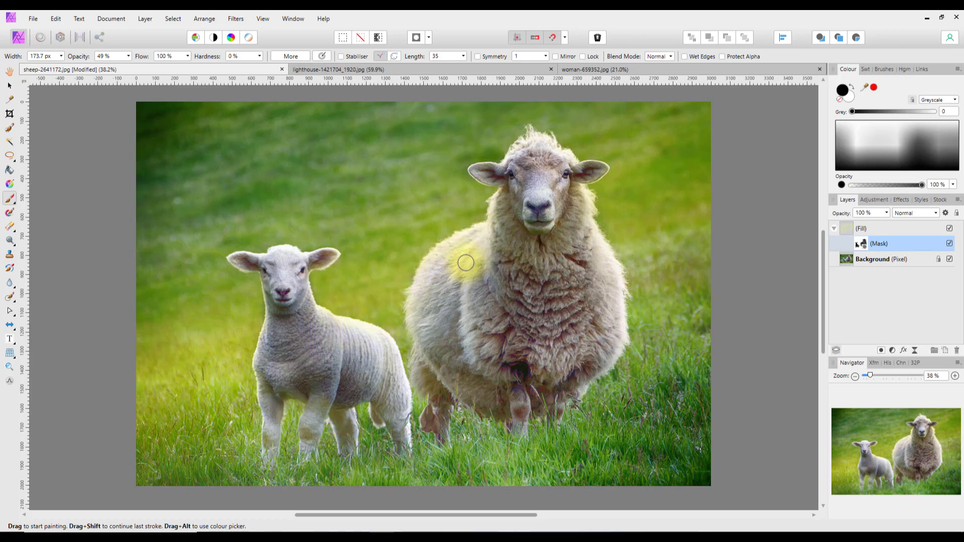
Toggle the yellow Fill layer off and on twice to compare against the original.
{"action": "left_click", "coordinate": [950, 230]}
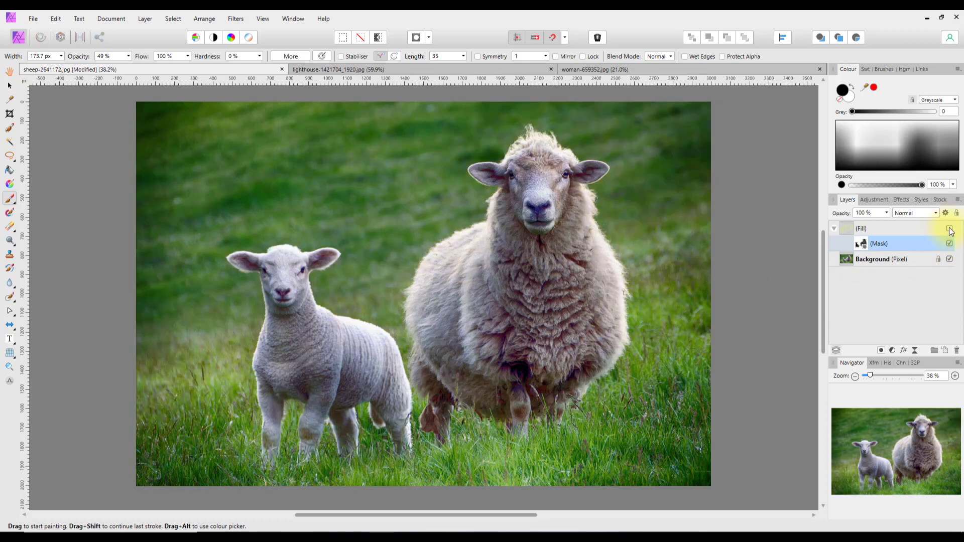
{"action": "left_click", "coordinate": [949, 230]}
{"action": "left_click", "coordinate": [949, 229]}
{"action": "left_click", "coordinate": [950, 230]}
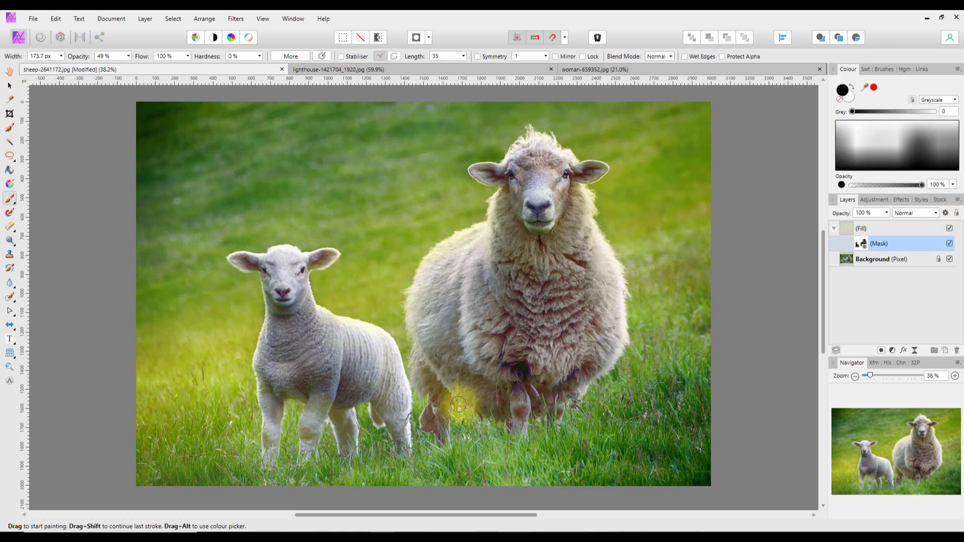
Collapse the Fill layer and switch to the lighthouse photo.
{"action": "left_click", "coordinate": [835, 229]}
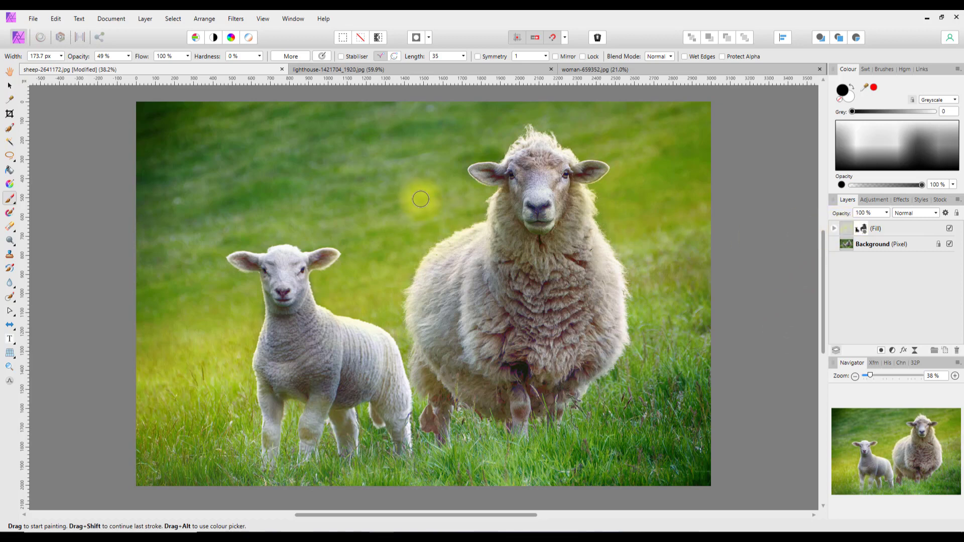
{"action": "key", "text": "h"}
{"action": "left_click", "coordinate": [406, 72]}
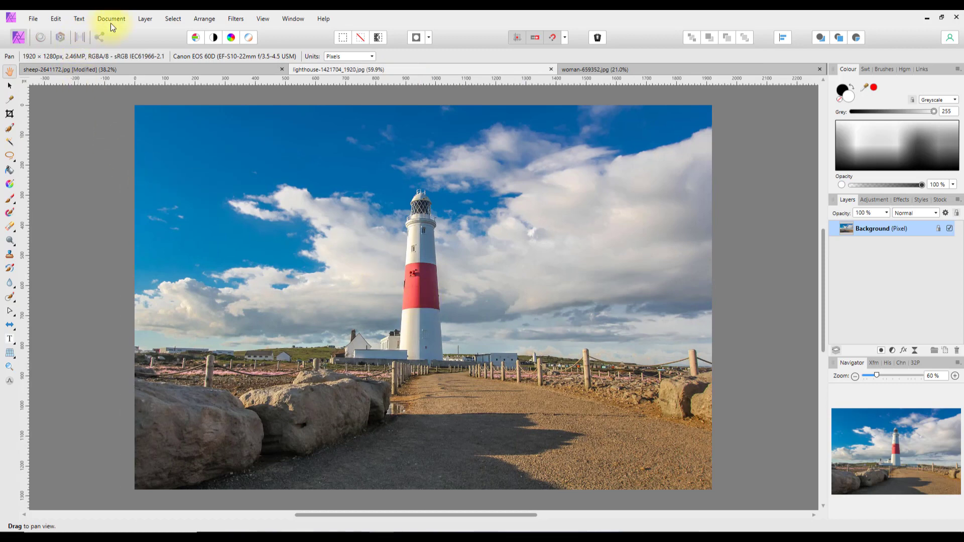
Add a new Fill layer to the lighthouse photo as a left-to-right linear gradient.
{"action": "left_click", "coordinate": [143, 20]}
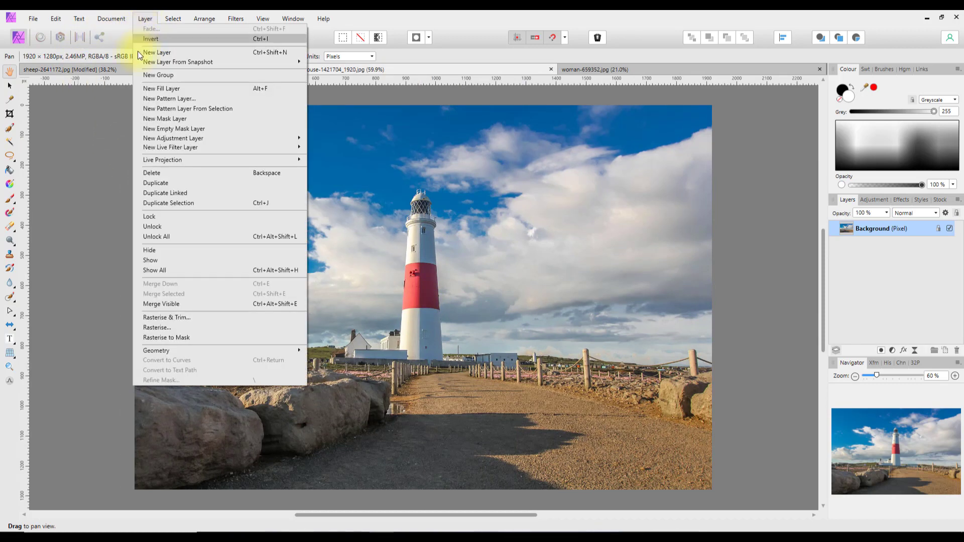
{"action": "left_click", "coordinate": [173, 90]}
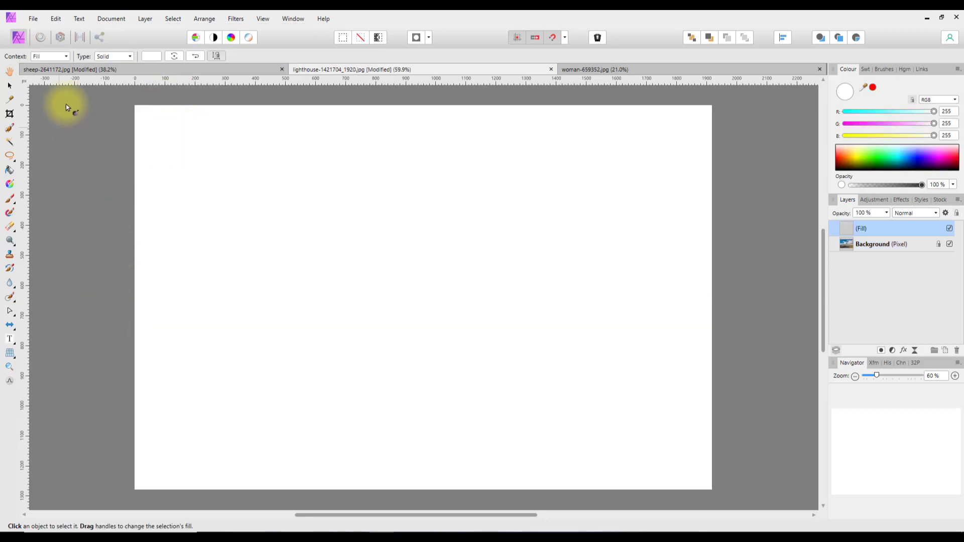
{"action": "left_click", "coordinate": [130, 56]}
{"action": "left_click", "coordinate": [106, 93]}
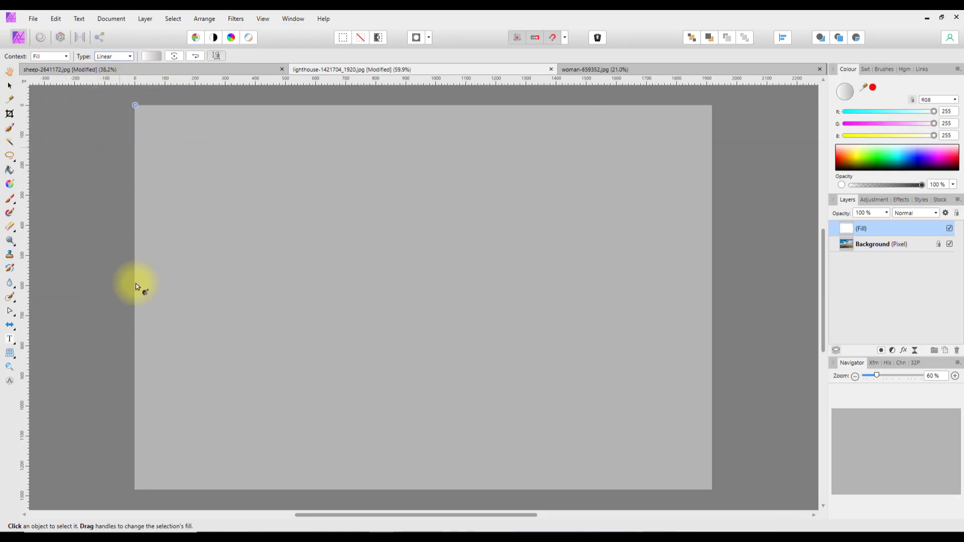
{"action": "left_click_drag", "start_coordinate": [137, 282], "coordinate": [712, 289]}
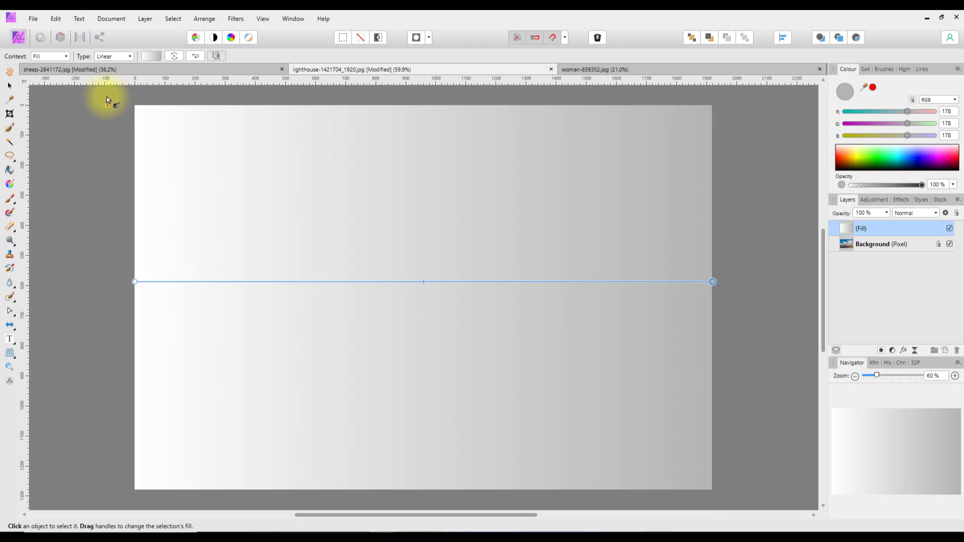
{"action": "left_click", "coordinate": [151, 57]}
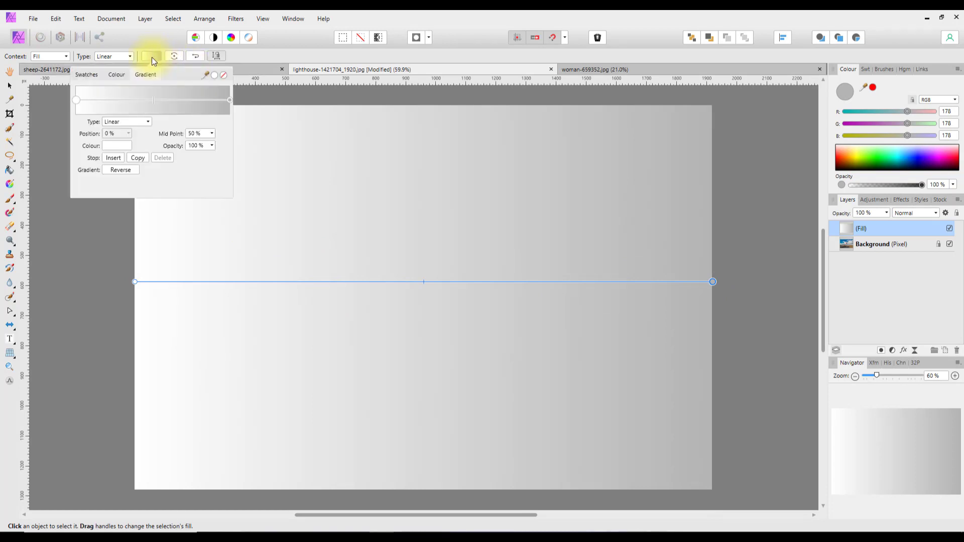
Insert a middle gradient stop at 50% and make the left stop fully transparent.
{"action": "left_click", "coordinate": [112, 158]}
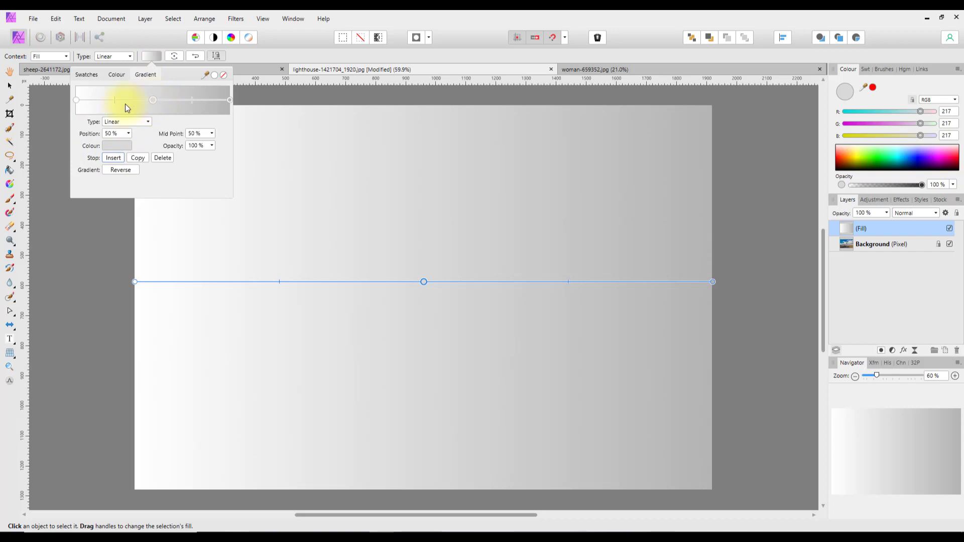
{"action": "left_click", "coordinate": [76, 101]}
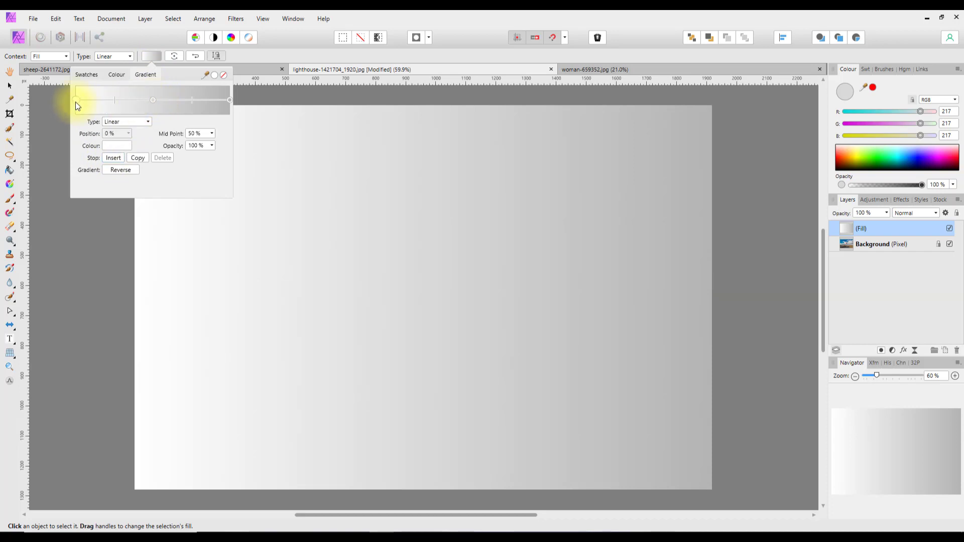
{"action": "left_click", "coordinate": [107, 146]}
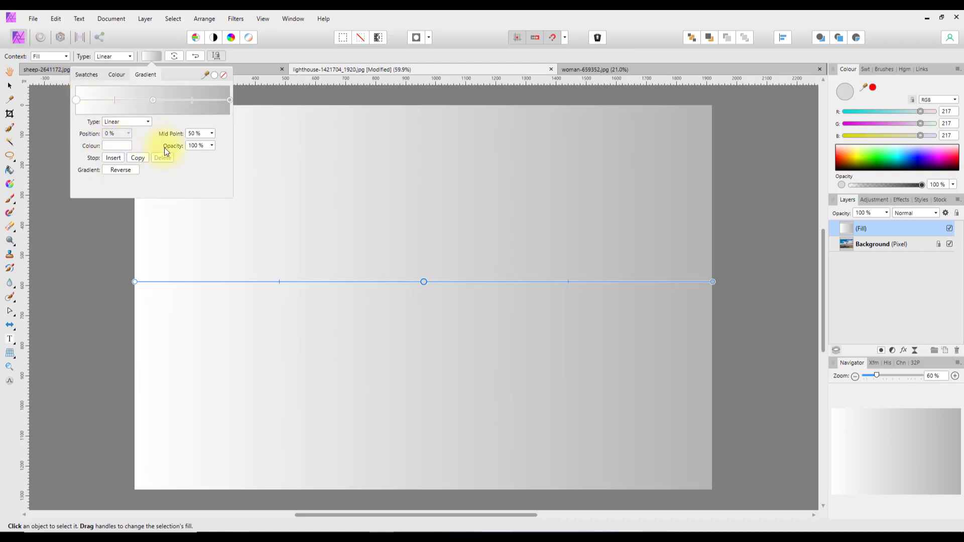
{"action": "left_click", "coordinate": [212, 146]}
{"action": "left_click_drag", "start_coordinate": [211, 159], "coordinate": [140, 153]}
{"action": "left_click", "coordinate": [227, 125]}
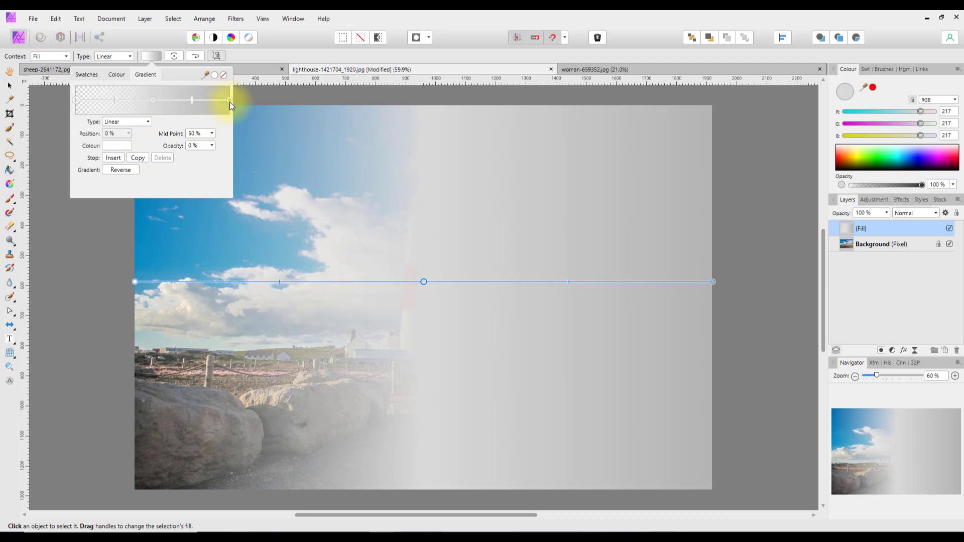
Make the right stop near-white and fully transparent, then pick the middle stop's colour.
{"action": "left_click", "coordinate": [230, 100]}
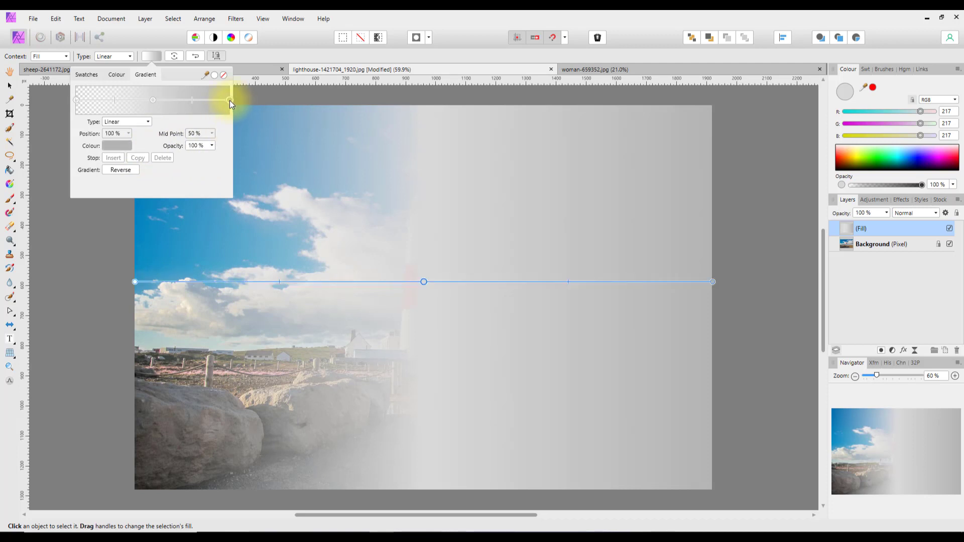
{"action": "left_click", "coordinate": [116, 145]}
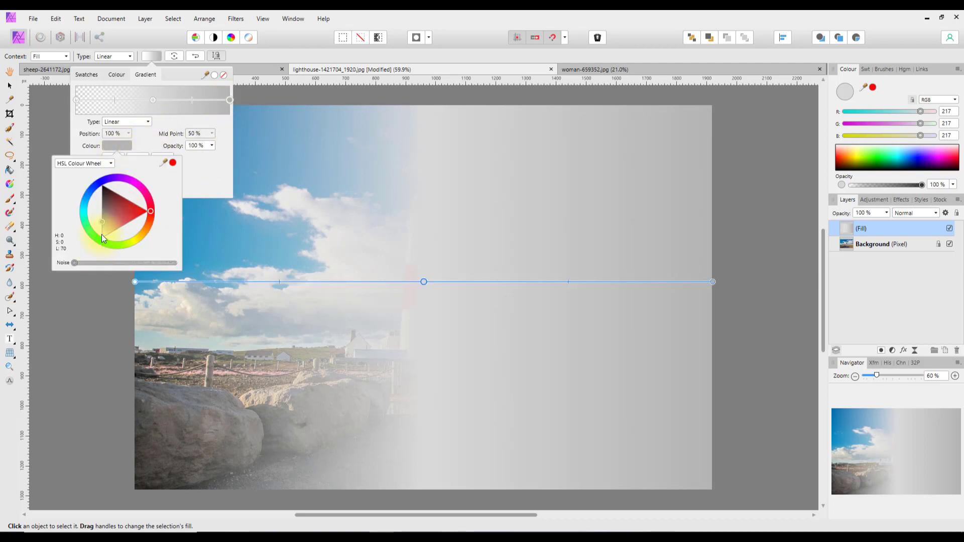
{"action": "left_click_drag", "start_coordinate": [101, 234], "coordinate": [101, 238]}
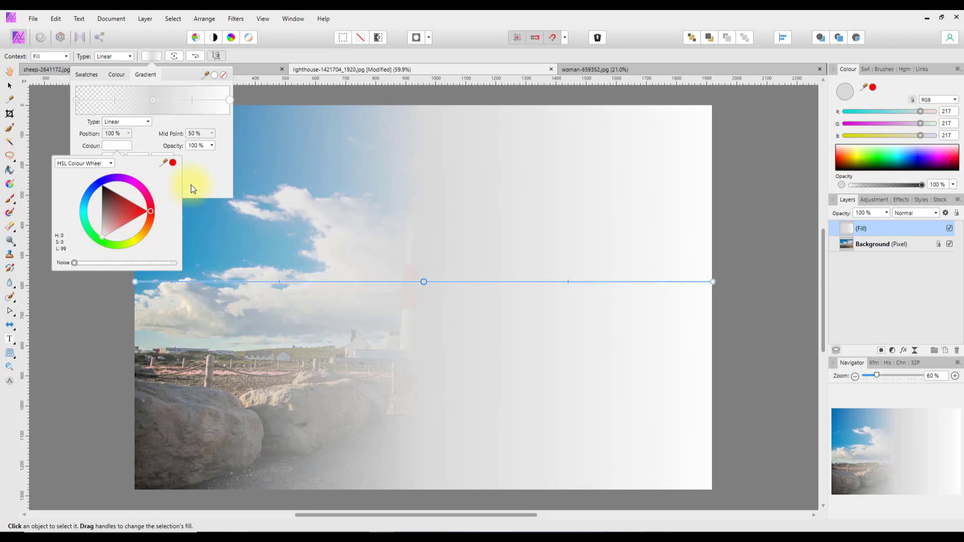
{"action": "left_click", "coordinate": [206, 176]}
{"action": "left_click", "coordinate": [212, 147]}
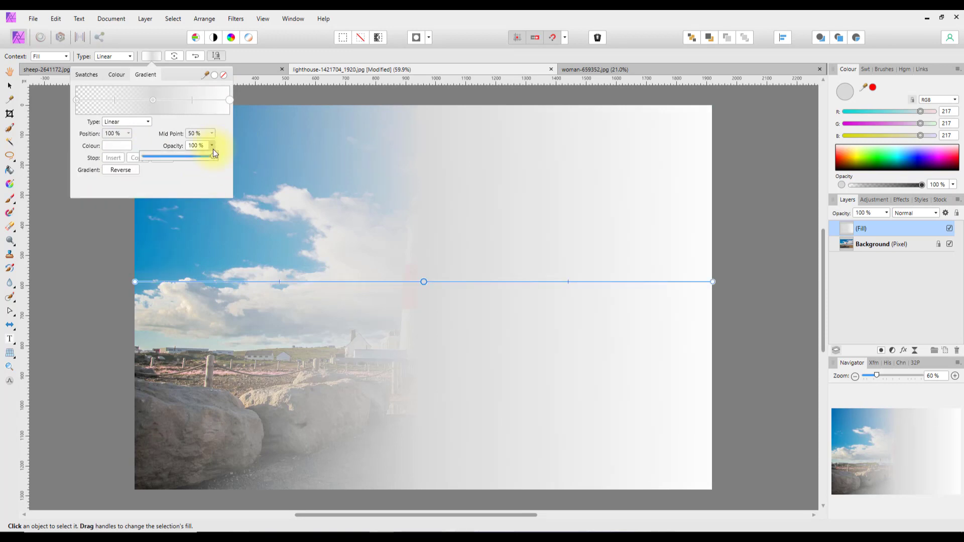
{"action": "left_click_drag", "start_coordinate": [212, 154], "coordinate": [137, 156]}
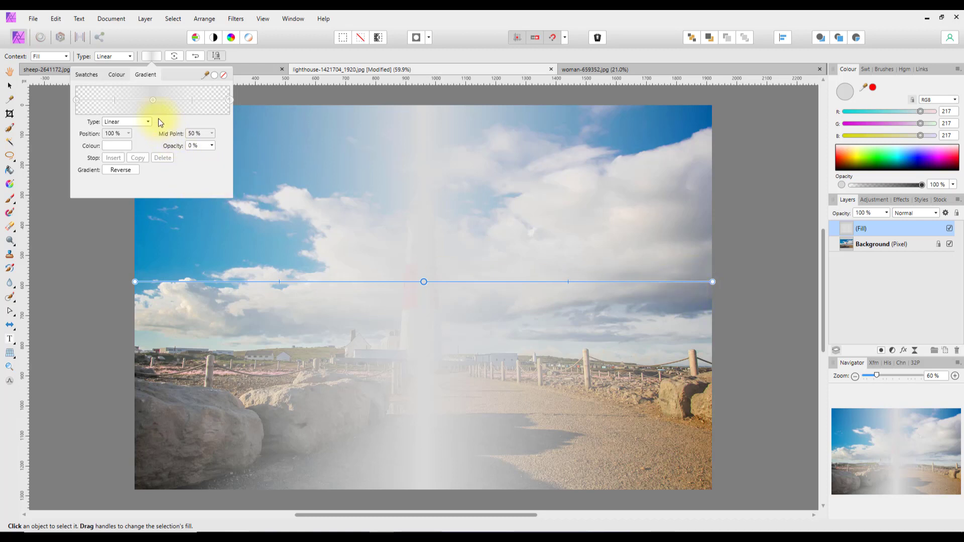
{"action": "left_click", "coordinate": [152, 100]}
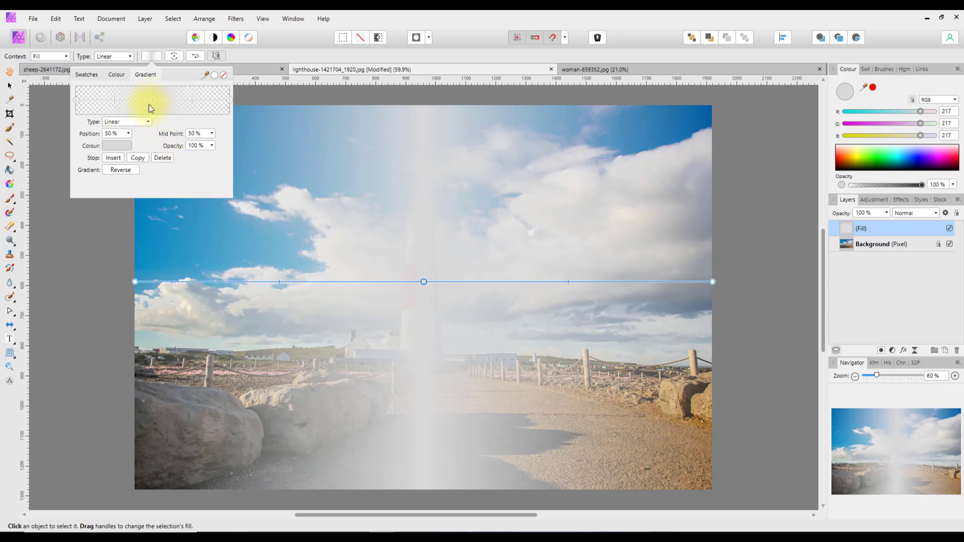
{"action": "left_click", "coordinate": [121, 146]}
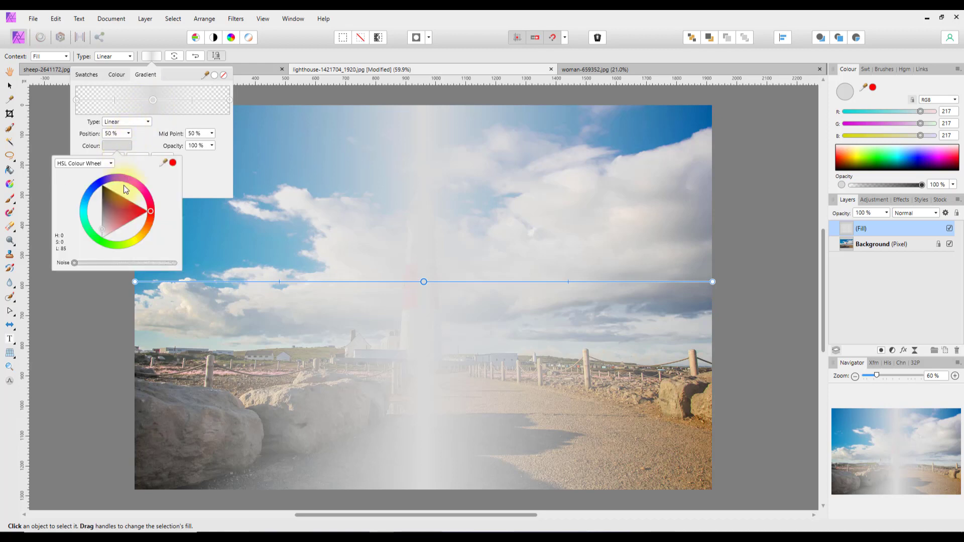
Set the gradient's middle stop to a pale yellow.
{"action": "left_click", "coordinate": [140, 239]}
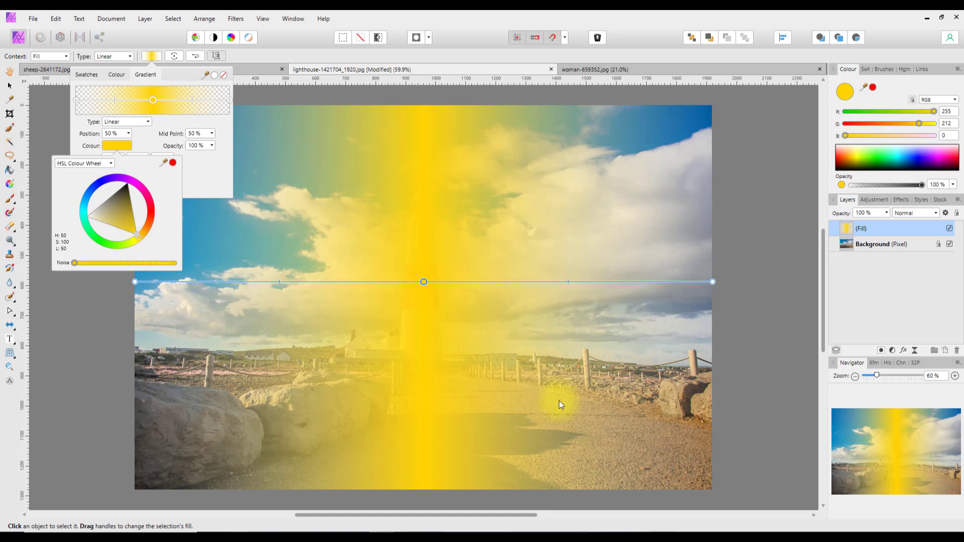
{"action": "left_click", "coordinate": [140, 239]}
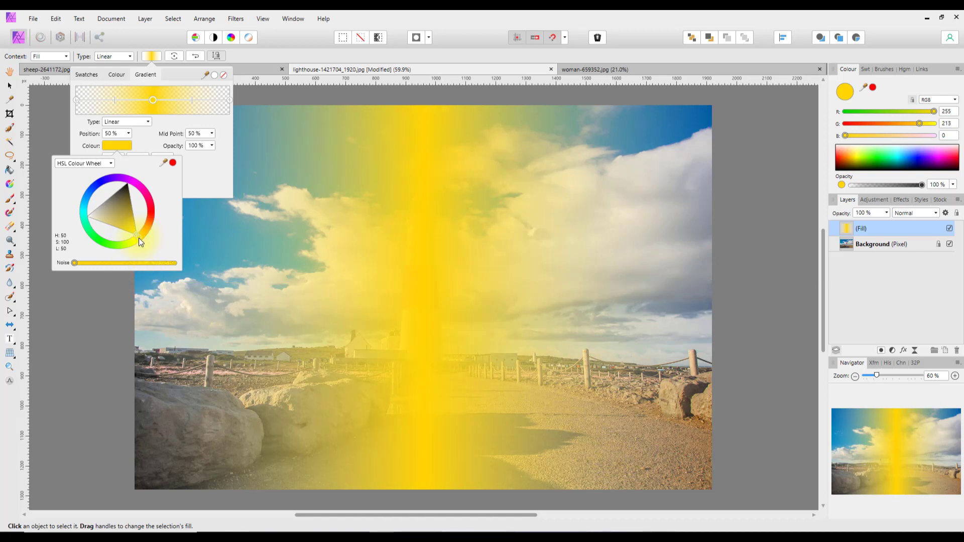
{"action": "left_click_drag", "start_coordinate": [134, 234], "coordinate": [115, 227]}
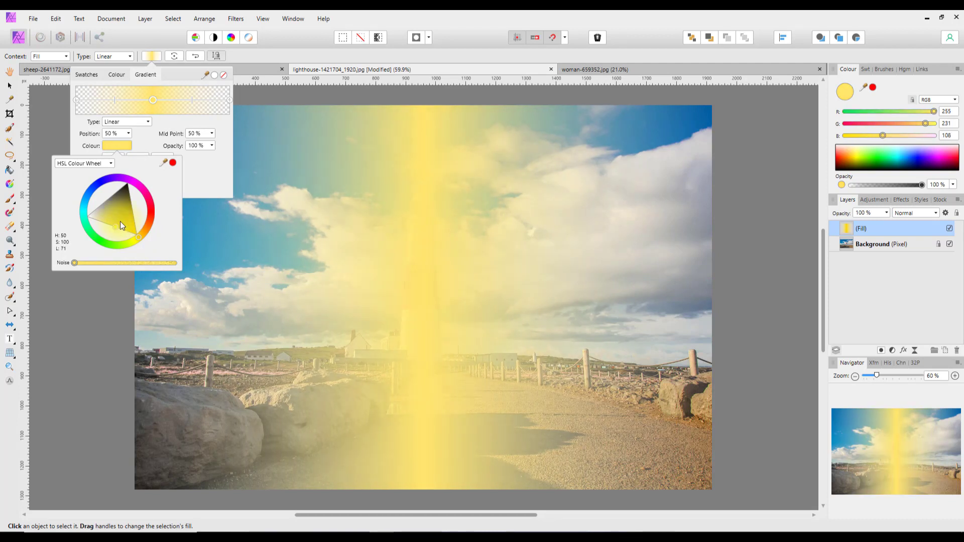
{"action": "left_click", "coordinate": [199, 179]}
Add half-opacity stops at 25% and 75%, then deepen the middle yellow slightly.
{"action": "left_click", "coordinate": [75, 100]}
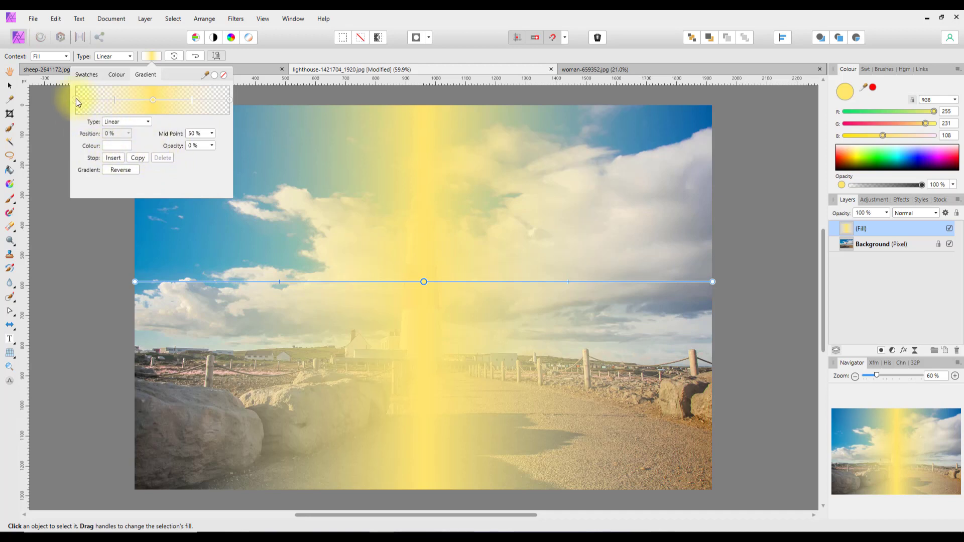
{"action": "left_click", "coordinate": [113, 158]}
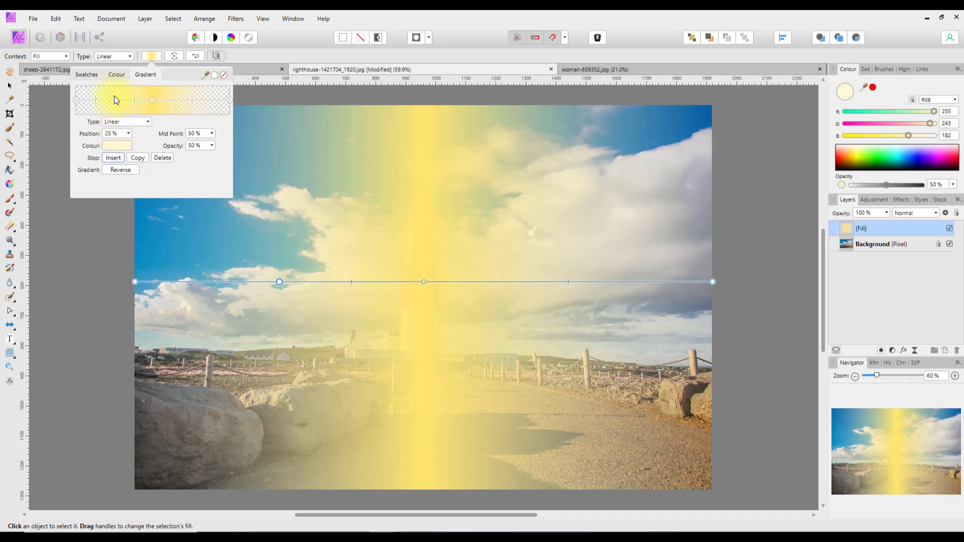
{"action": "left_click", "coordinate": [152, 101]}
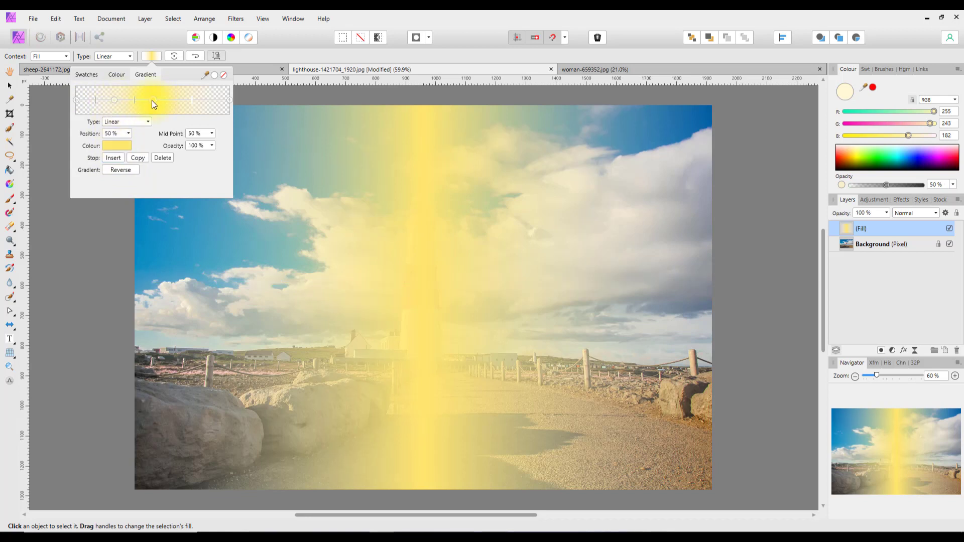
{"action": "left_click", "coordinate": [113, 158]}
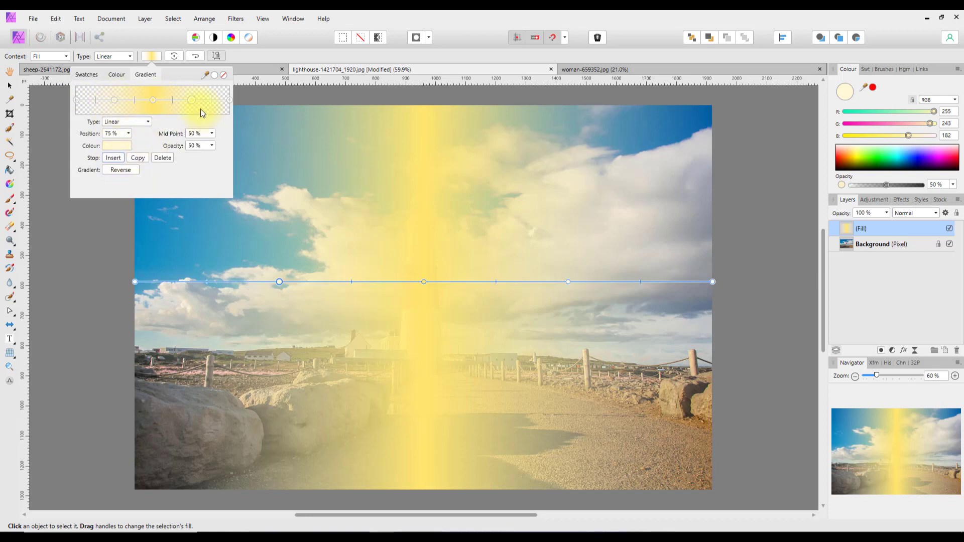
{"action": "left_click", "coordinate": [152, 102]}
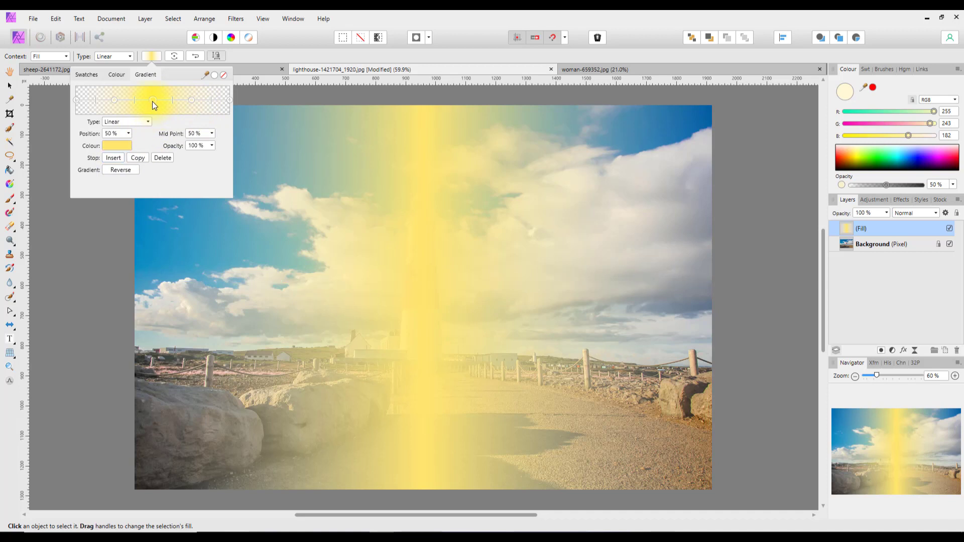
{"action": "left_click", "coordinate": [114, 146]}
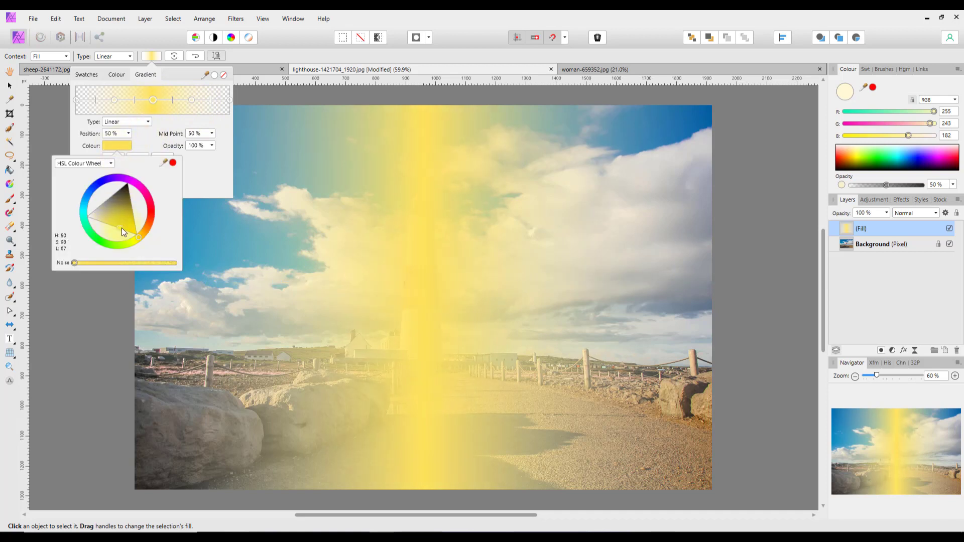
{"action": "left_click_drag", "start_coordinate": [121, 228], "coordinate": [125, 228]}
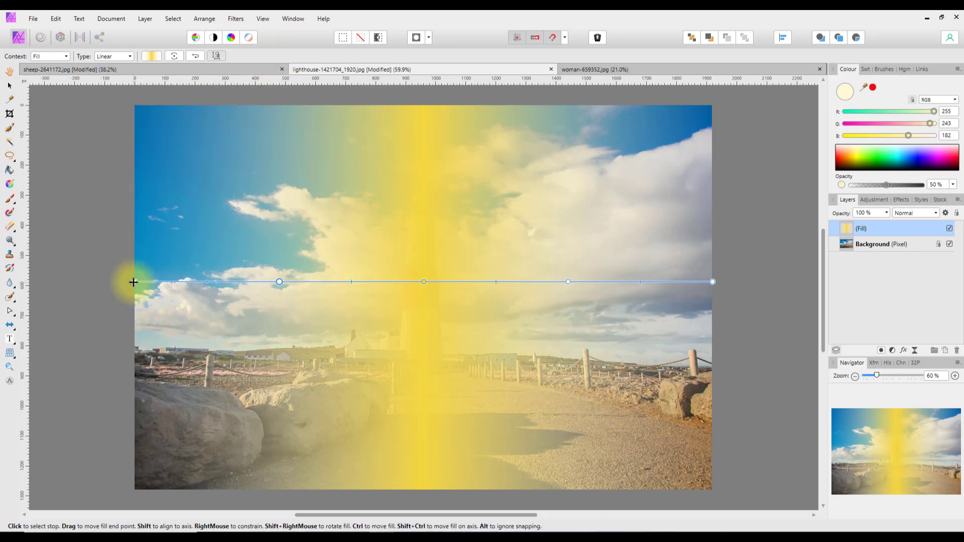
Drag the gradient's start to the bottom edge and blend the fill in Linear Light at 29% opacity.
{"action": "left_click_drag", "start_coordinate": [134, 281], "coordinate": [253, 489]}
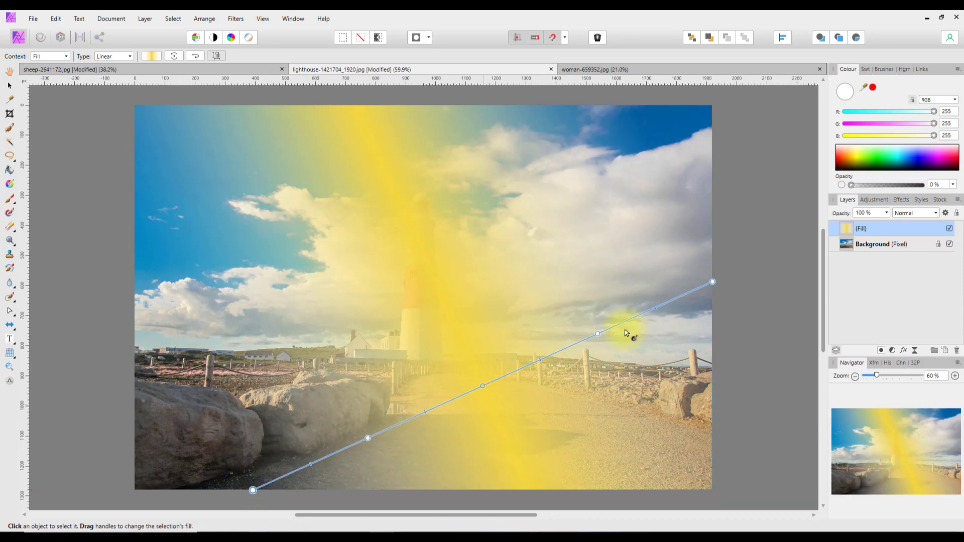
{"action": "left_click", "coordinate": [937, 213]}
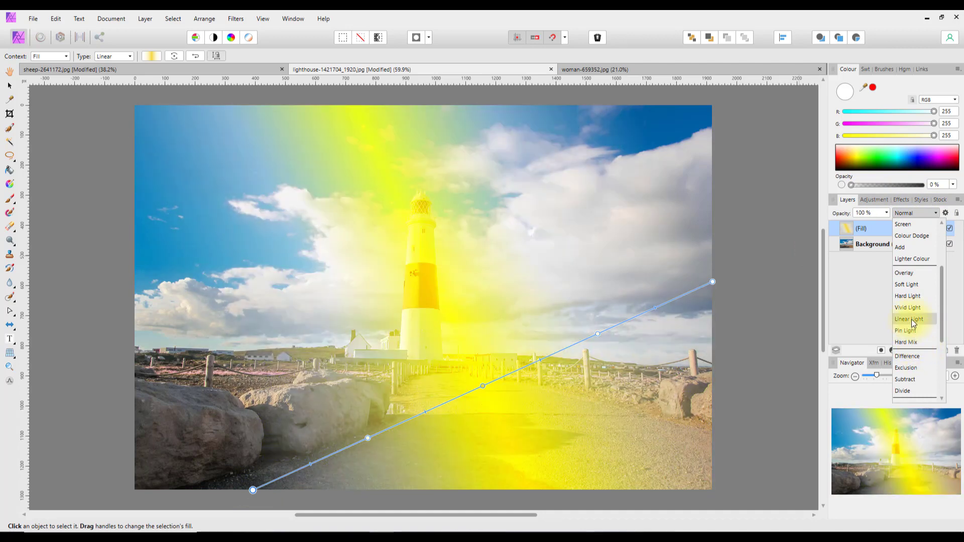
{"action": "left_click", "coordinate": [911, 320]}
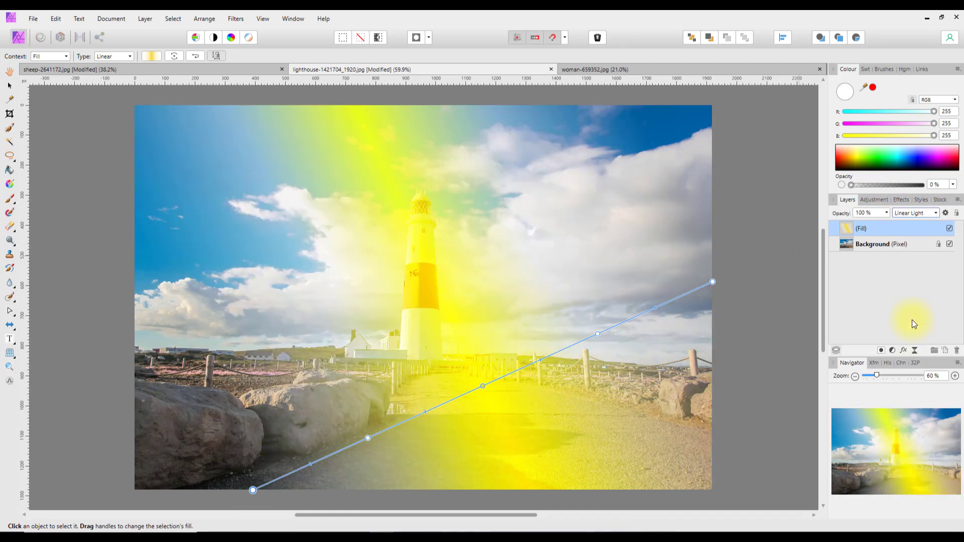
{"action": "left_click", "coordinate": [887, 213]}
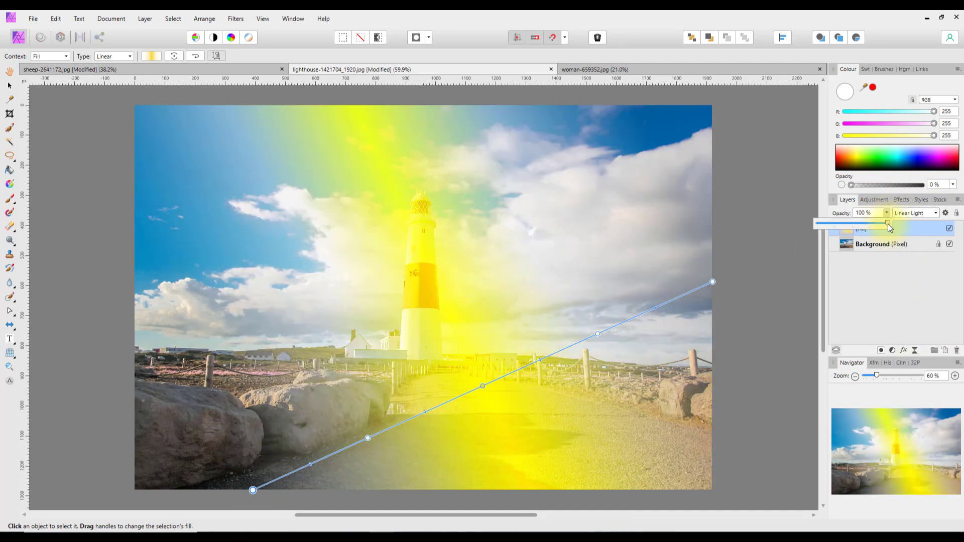
{"action": "left_click_drag", "start_coordinate": [885, 221], "coordinate": [840, 222]}
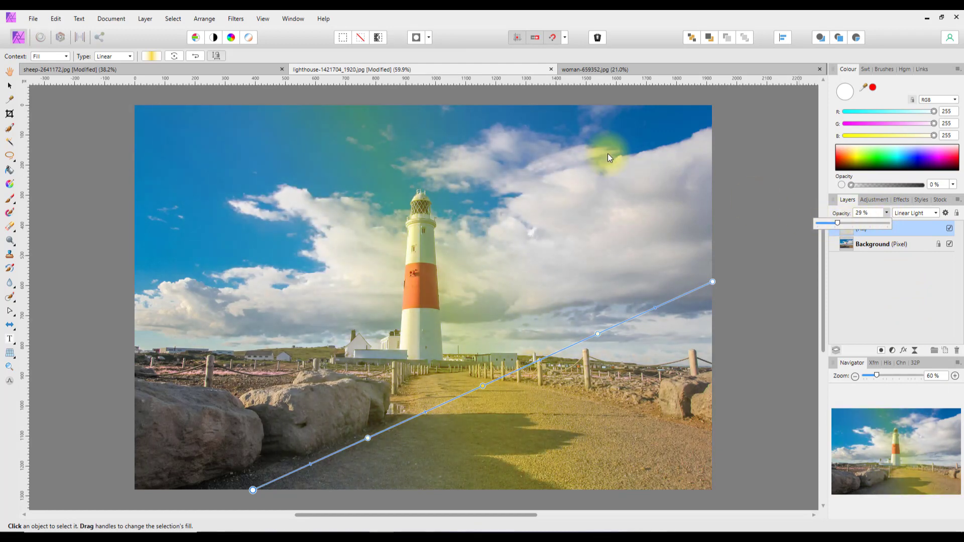
Redraw the gradient from the foreground rocks up into the sky left of the lighthouse, moving its stops.
{"action": "left_click_drag", "start_coordinate": [712, 283], "coordinate": [570, 105]}
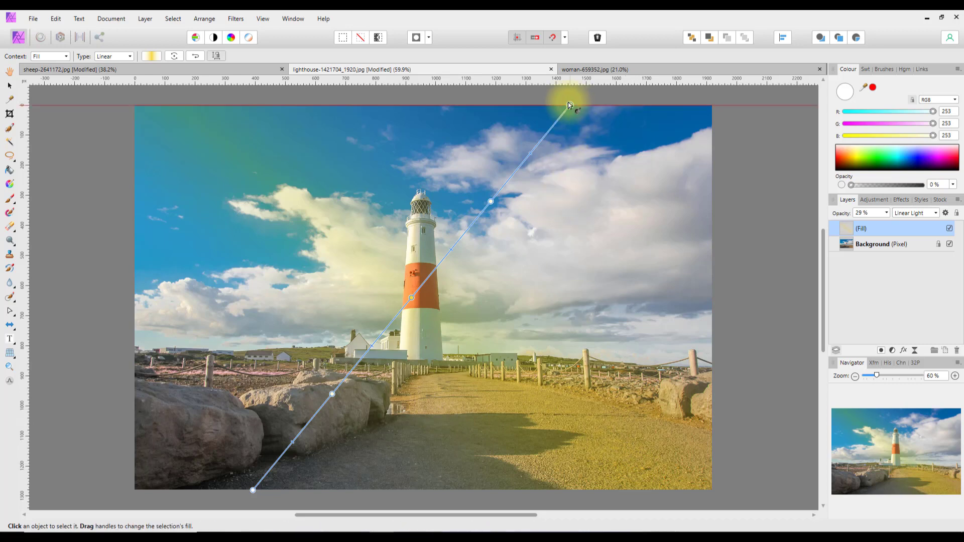
{"action": "left_click_drag", "start_coordinate": [570, 102], "coordinate": [354, 495]}
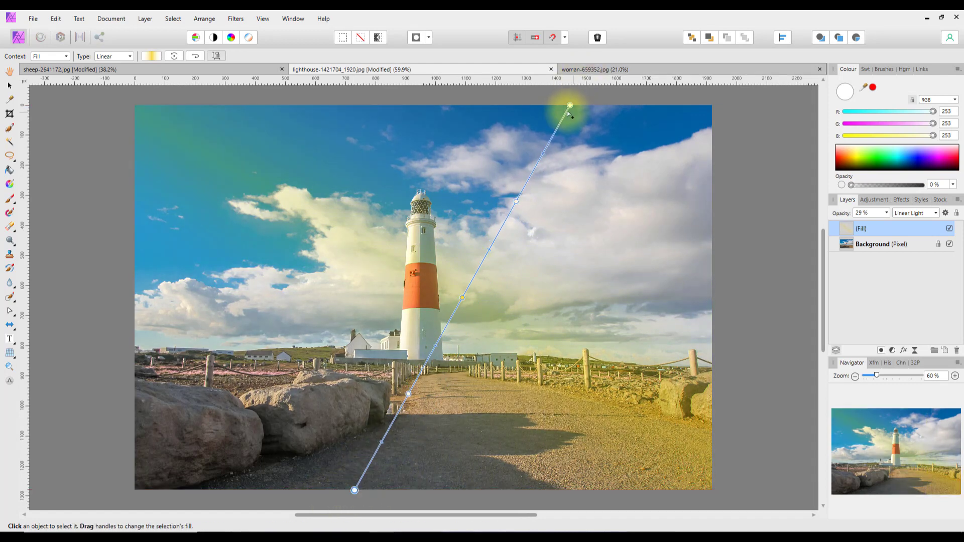
{"action": "left_click_drag", "start_coordinate": [570, 104], "coordinate": [429, 110]}
{"action": "left_click_drag", "start_coordinate": [356, 491], "coordinate": [216, 486]}
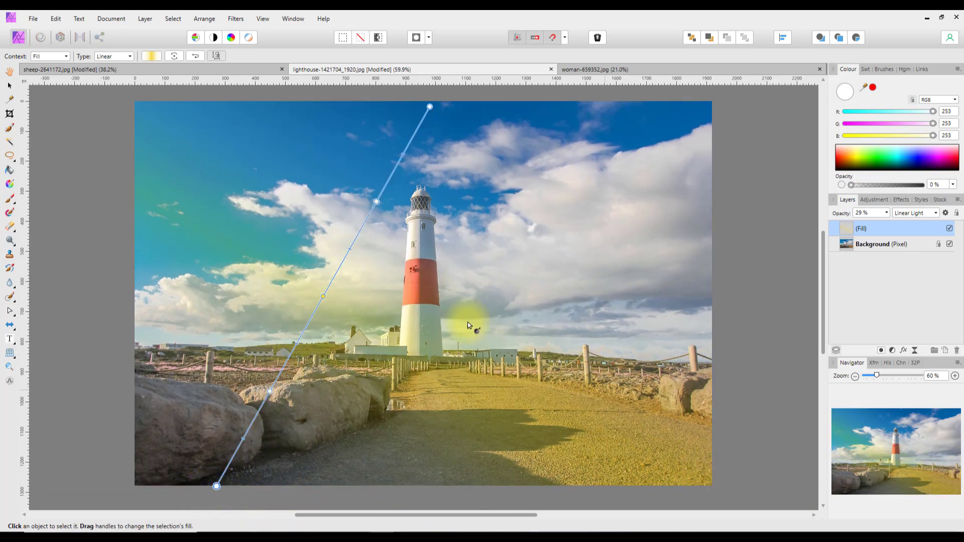
{"action": "left_click_drag", "start_coordinate": [377, 201], "coordinate": [386, 185]}
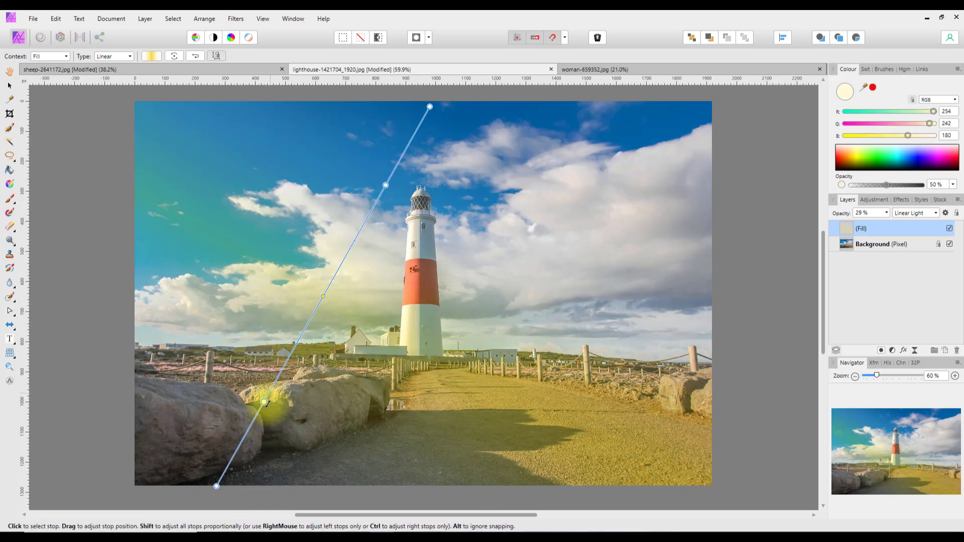
{"action": "mouse_move", "coordinate": [266, 403]}
{"action": "left_mouse_down"}
{"action": "mouse_move", "coordinate": [276, 387]}
{"action": "mouse_move", "coordinate": [268, 413]}
{"action": "left_mouse_up"}
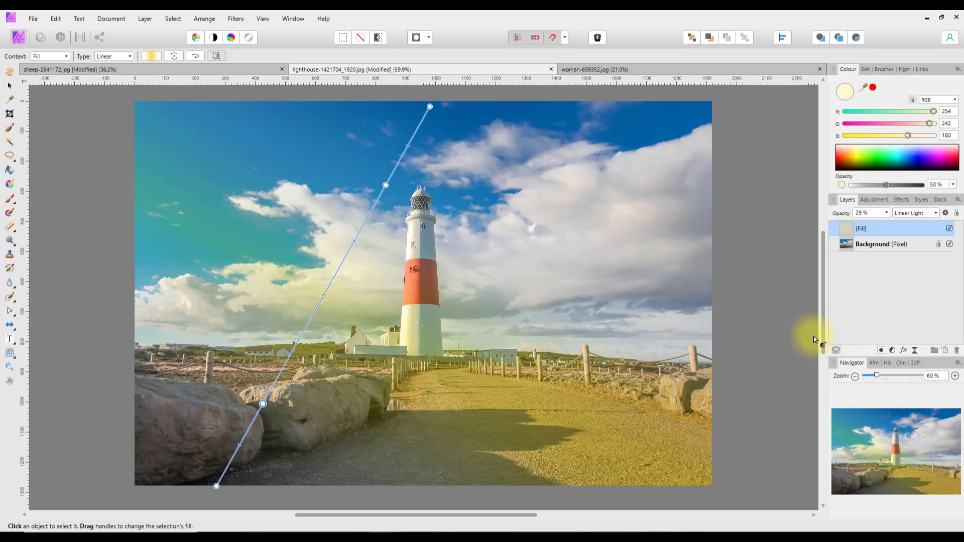
Add a mask to the lighthouse Fill layer and set a black brush to 100% opacity.
{"action": "left_click", "coordinate": [880, 351]}
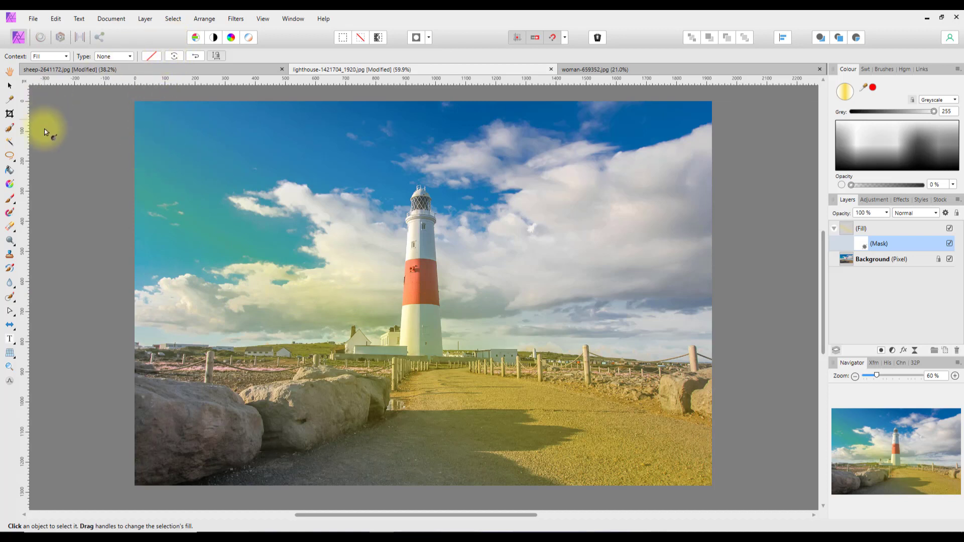
{"action": "left_click", "coordinate": [8, 200]}
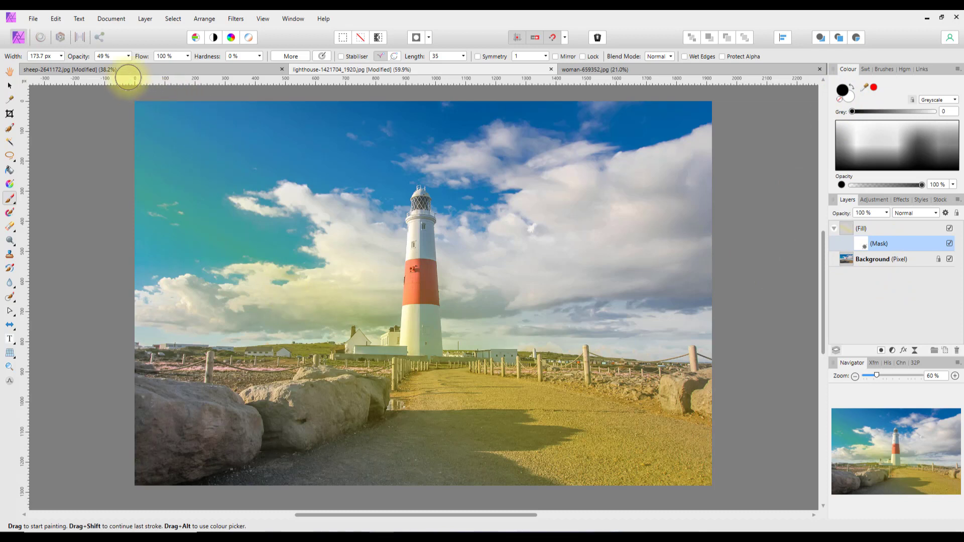
{"action": "left_click", "coordinate": [129, 55]}
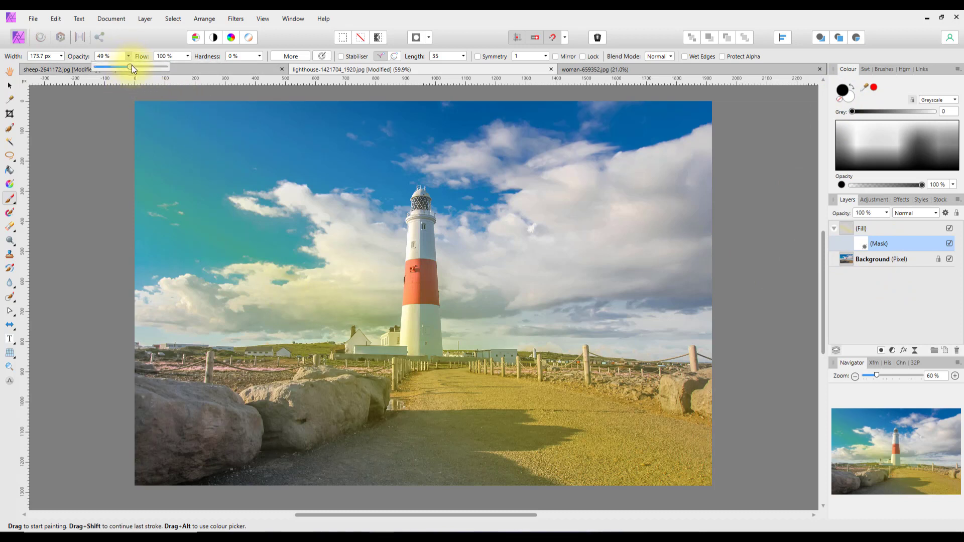
{"action": "left_click_drag", "start_coordinate": [131, 66], "coordinate": [177, 69]}
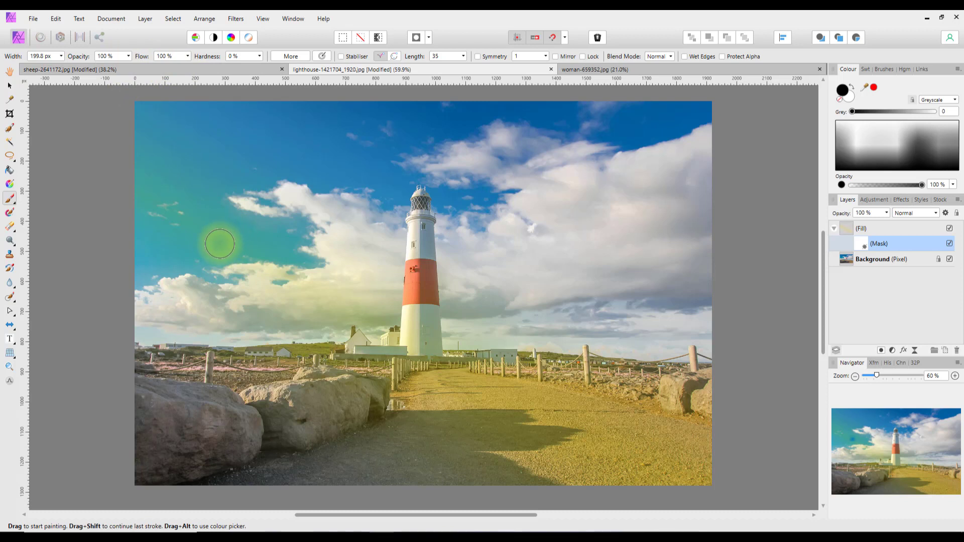
Paint the yellow tint off the upper-left sky and left clouds with an enlarged brush.
{"action": "key", "text": "bracketright"}
{"action": "key", "text": "bracketright"}
{"action": "key", "text": "bracketright"}
{"action": "key", "text": "bracketright"}
{"action": "key", "text": "bracketright"}
{"action": "key", "text": "bracketright"}
{"action": "key", "text": "bracketright"}
{"action": "mouse_move", "coordinate": [208, 232]}
{"action": "left_mouse_down"}
{"action": "mouse_move", "coordinate": [174, 220]}
{"action": "mouse_move", "coordinate": [170, 180]}
{"action": "mouse_move", "coordinate": [142, 172]}
{"action": "mouse_move", "coordinate": [151, 137]}
{"action": "mouse_move", "coordinate": [182, 121]}
{"action": "mouse_move", "coordinate": [189, 134]}
{"action": "mouse_move", "coordinate": [282, 156]}
{"action": "mouse_move", "coordinate": [400, 127]}
{"action": "mouse_move", "coordinate": [353, 178]}
{"action": "mouse_move", "coordinate": [366, 222]}
{"action": "left_mouse_up"}
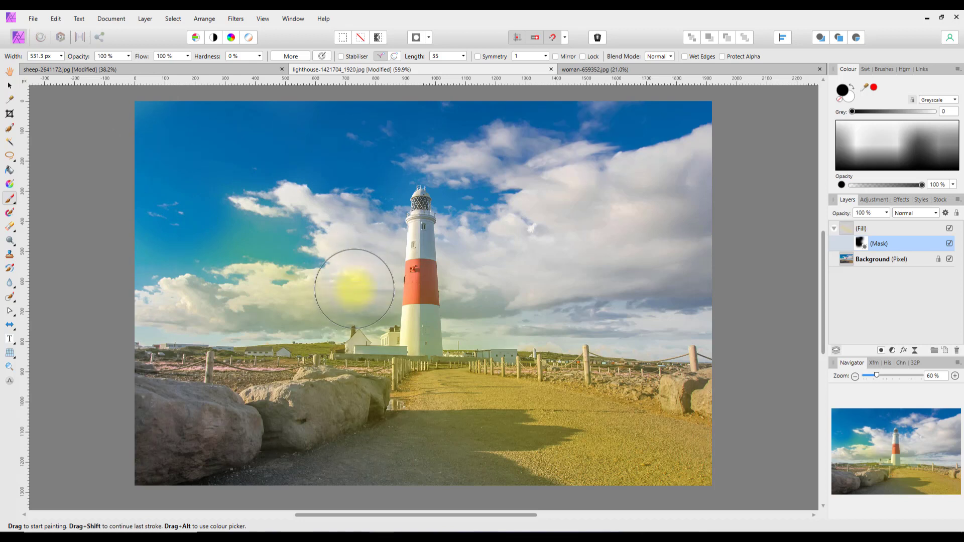
{"action": "mouse_move", "coordinate": [354, 288]}
{"action": "left_mouse_down"}
{"action": "mouse_move", "coordinate": [235, 305]}
{"action": "mouse_move", "coordinate": [194, 297]}
{"action": "mouse_move", "coordinate": [356, 304]}
{"action": "mouse_move", "coordinate": [363, 291]}
{"action": "mouse_move", "coordinate": [350, 240]}
{"action": "mouse_move", "coordinate": [364, 205]}
{"action": "mouse_move", "coordinate": [226, 247]}
{"action": "mouse_move", "coordinate": [241, 216]}
{"action": "mouse_move", "coordinate": [264, 201]}
{"action": "mouse_move", "coordinate": [185, 227]}
{"action": "mouse_move", "coordinate": [204, 254]}
{"action": "mouse_move", "coordinate": [305, 194]}
{"action": "mouse_move", "coordinate": [374, 135]}
{"action": "mouse_move", "coordinate": [464, 186]}
{"action": "mouse_move", "coordinate": [525, 234]}
{"action": "mouse_move", "coordinate": [478, 283]}
{"action": "mouse_move", "coordinate": [481, 318]}
{"action": "mouse_move", "coordinate": [564, 295]}
{"action": "mouse_move", "coordinate": [625, 304]}
{"action": "mouse_move", "coordinate": [552, 312]}
{"action": "mouse_move", "coordinate": [678, 294]}
{"action": "mouse_move", "coordinate": [654, 224]}
{"action": "mouse_move", "coordinate": [686, 141]}
{"action": "mouse_move", "coordinate": [723, 167]}
{"action": "mouse_move", "coordinate": [589, 221]}
{"action": "mouse_move", "coordinate": [509, 275]}
{"action": "mouse_move", "coordinate": [491, 275]}
{"action": "mouse_move", "coordinate": [466, 174]}
{"action": "mouse_move", "coordinate": [426, 153]}
{"action": "mouse_move", "coordinate": [386, 165]}
{"action": "mouse_move", "coordinate": [370, 200]}
{"action": "mouse_move", "coordinate": [360, 312]}
{"action": "mouse_move", "coordinate": [176, 305]}
{"action": "mouse_move", "coordinate": [153, 247]}
{"action": "mouse_move", "coordinate": [167, 121]}
{"action": "mouse_move", "coordinate": [142, 139]}
{"action": "mouse_move", "coordinate": [266, 261]}
{"action": "mouse_move", "coordinate": [232, 178]}
{"action": "left_mouse_up"}
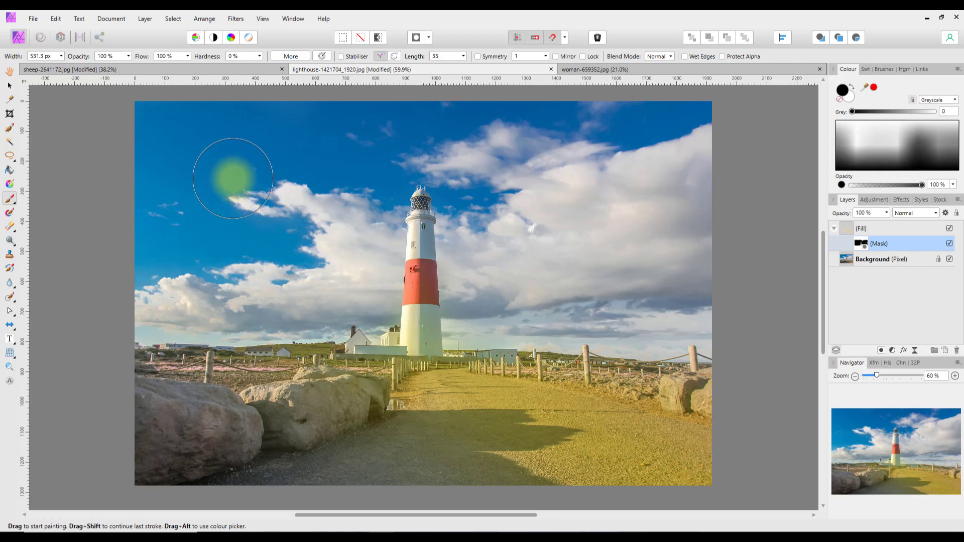
{"action": "key", "text": "bracketleft"}
{"action": "key", "text": "bracketleft"}
{"action": "key", "text": "bracketleft"}
{"action": "key", "text": "bracketleft"}
{"action": "key", "text": "bracketleft"}
{"action": "key", "text": "bracketleft"}
{"action": "key", "text": "bracketleft"}
{"action": "key", "text": "bracketleft"}
{"action": "key", "text": "bracketleft"}
{"action": "key", "text": "bracketleft"}
{"action": "key", "text": "bracketleft"}
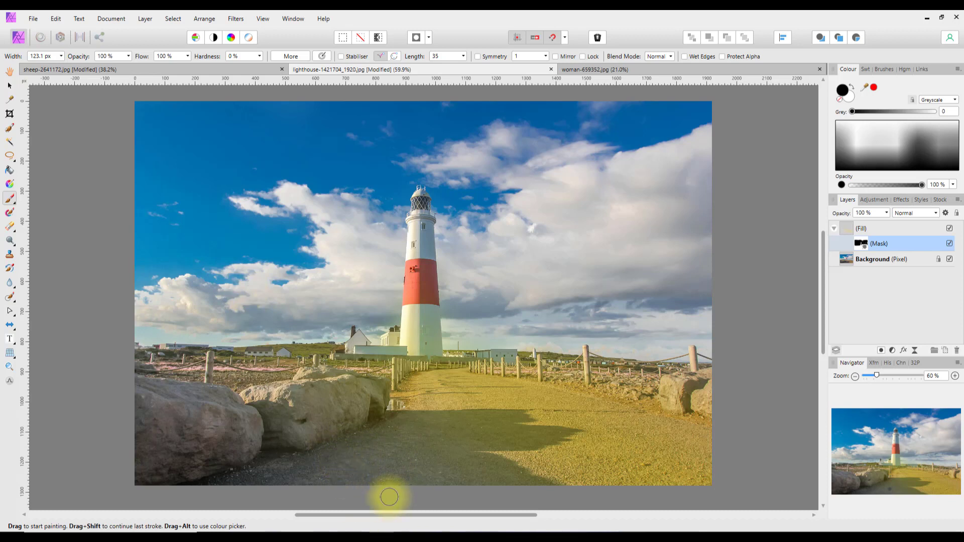
Reduce the tint along the bottom of the path and lower the brush opacity to 28%.
{"action": "mouse_move", "coordinate": [336, 480]}
{"action": "left_mouse_down"}
{"action": "mouse_move", "coordinate": [538, 492]}
{"action": "mouse_move", "coordinate": [512, 487]}
{"action": "mouse_move", "coordinate": [495, 465]}
{"action": "mouse_move", "coordinate": [542, 486]}
{"action": "mouse_move", "coordinate": [497, 458]}
{"action": "mouse_move", "coordinate": [462, 456]}
{"action": "mouse_move", "coordinate": [487, 480]}
{"action": "mouse_move", "coordinate": [472, 481]}
{"action": "mouse_move", "coordinate": [453, 455]}
{"action": "mouse_move", "coordinate": [561, 435]}
{"action": "mouse_move", "coordinate": [501, 428]}
{"action": "mouse_move", "coordinate": [523, 417]}
{"action": "mouse_move", "coordinate": [379, 417]}
{"action": "mouse_move", "coordinate": [429, 430]}
{"action": "mouse_move", "coordinate": [400, 438]}
{"action": "mouse_move", "coordinate": [439, 447]}
{"action": "mouse_move", "coordinate": [408, 472]}
{"action": "mouse_move", "coordinate": [258, 482]}
{"action": "mouse_move", "coordinate": [371, 447]}
{"action": "mouse_move", "coordinate": [266, 474]}
{"action": "mouse_move", "coordinate": [347, 440]}
{"action": "mouse_move", "coordinate": [386, 438]}
{"action": "mouse_move", "coordinate": [386, 427]}
{"action": "mouse_move", "coordinate": [457, 426]}
{"action": "mouse_move", "coordinate": [465, 438]}
{"action": "mouse_move", "coordinate": [522, 438]}
{"action": "mouse_move", "coordinate": [429, 458]}
{"action": "mouse_move", "coordinate": [437, 467]}
{"action": "mouse_move", "coordinate": [486, 463]}
{"action": "mouse_move", "coordinate": [516, 485]}
{"action": "mouse_move", "coordinate": [554, 489]}
{"action": "mouse_move", "coordinate": [444, 456]}
{"action": "mouse_move", "coordinate": [385, 421]}
{"action": "mouse_move", "coordinate": [372, 398]}
{"action": "mouse_move", "coordinate": [385, 391]}
{"action": "mouse_move", "coordinate": [308, 396]}
{"action": "mouse_move", "coordinate": [335, 393]}
{"action": "mouse_move", "coordinate": [322, 401]}
{"action": "mouse_move", "coordinate": [322, 428]}
{"action": "mouse_move", "coordinate": [301, 419]}
{"action": "mouse_move", "coordinate": [348, 413]}
{"action": "mouse_move", "coordinate": [379, 390]}
{"action": "mouse_move", "coordinate": [297, 408]}
{"action": "mouse_move", "coordinate": [279, 428]}
{"action": "mouse_move", "coordinate": [215, 415]}
{"action": "mouse_move", "coordinate": [269, 431]}
{"action": "mouse_move", "coordinate": [237, 458]}
{"action": "mouse_move", "coordinate": [189, 400]}
{"action": "mouse_move", "coordinate": [309, 410]}
{"action": "mouse_move", "coordinate": [374, 402]}
{"action": "mouse_move", "coordinate": [355, 402]}
{"action": "mouse_move", "coordinate": [374, 391]}
{"action": "left_mouse_up"}
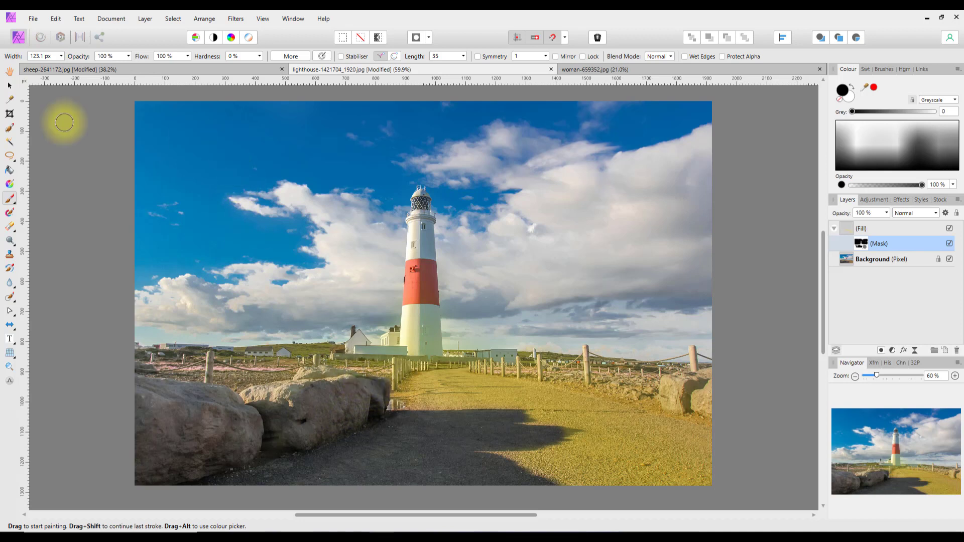
{"action": "left_click", "coordinate": [129, 56]}
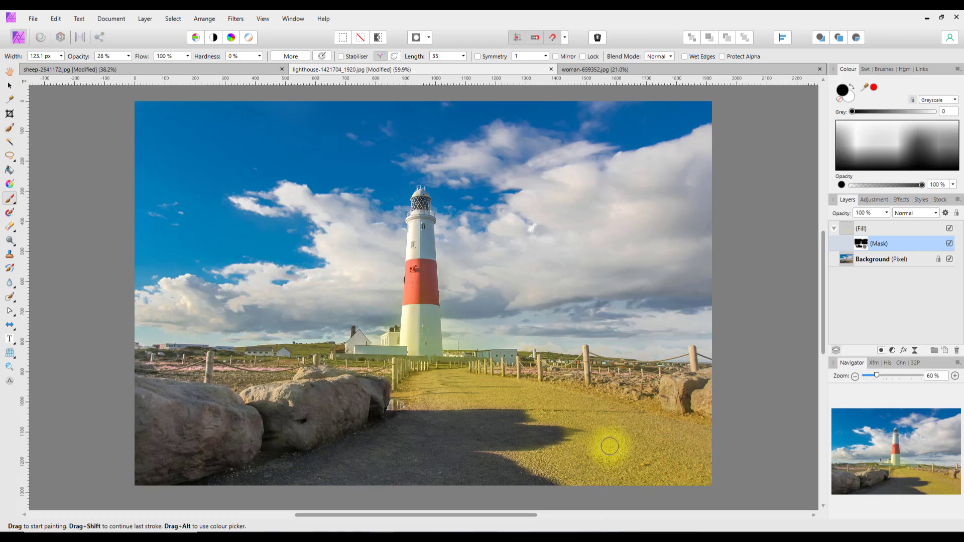
Toggle the lighthouse's yellow Fill layer off and on twice to compare, then show woman-659352.jpg.
{"action": "left_click", "coordinate": [949, 229]}
{"action": "left_click", "coordinate": [949, 229]}
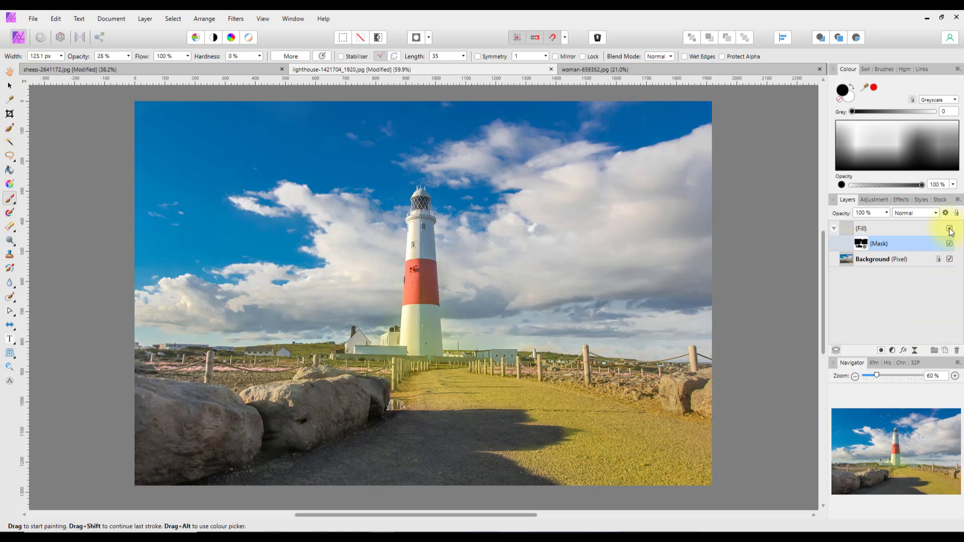
{"action": "left_click", "coordinate": [949, 229]}
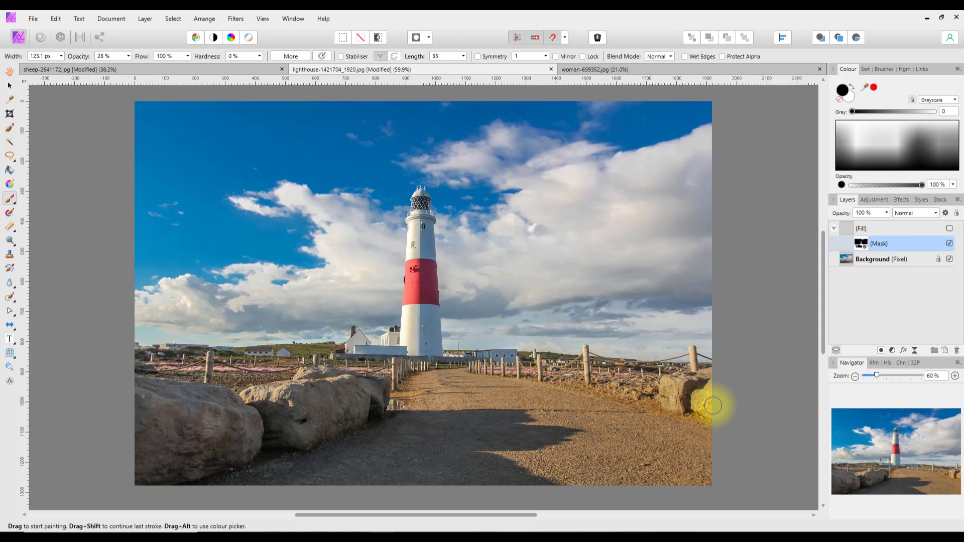
{"action": "left_click", "coordinate": [949, 229]}
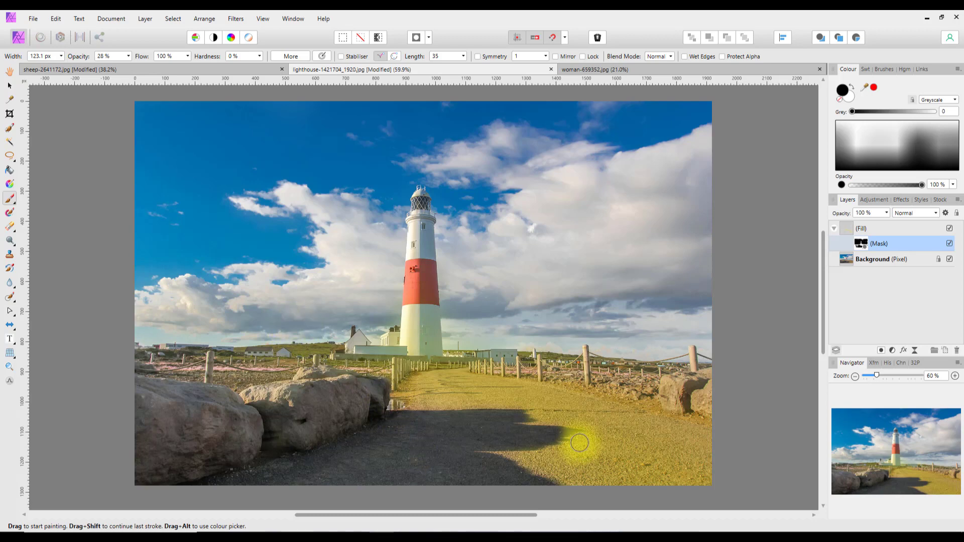
{"action": "left_click", "coordinate": [747, 72]}
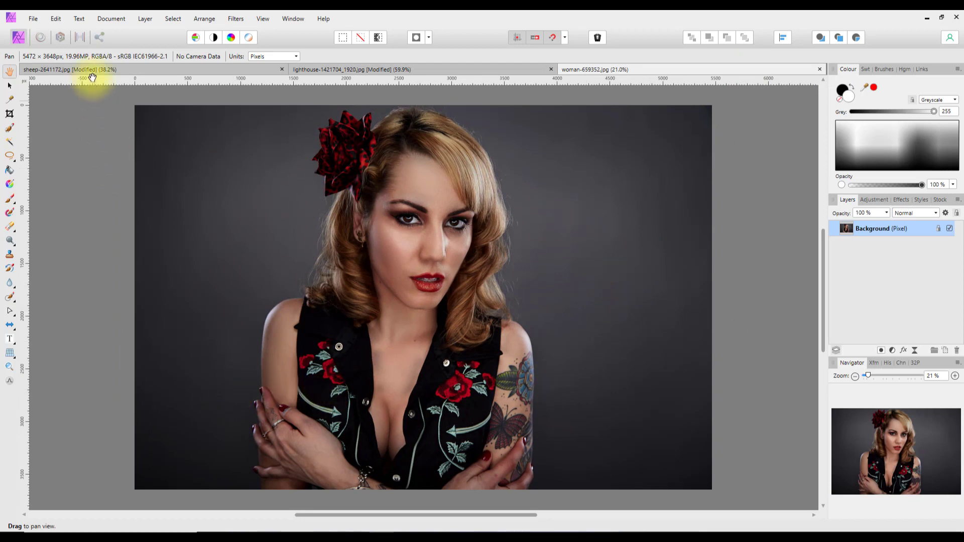
Add a new linear gradient Fill layer running from the portrait's left edge to its right edge.
{"action": "left_click", "coordinate": [141, 22]}
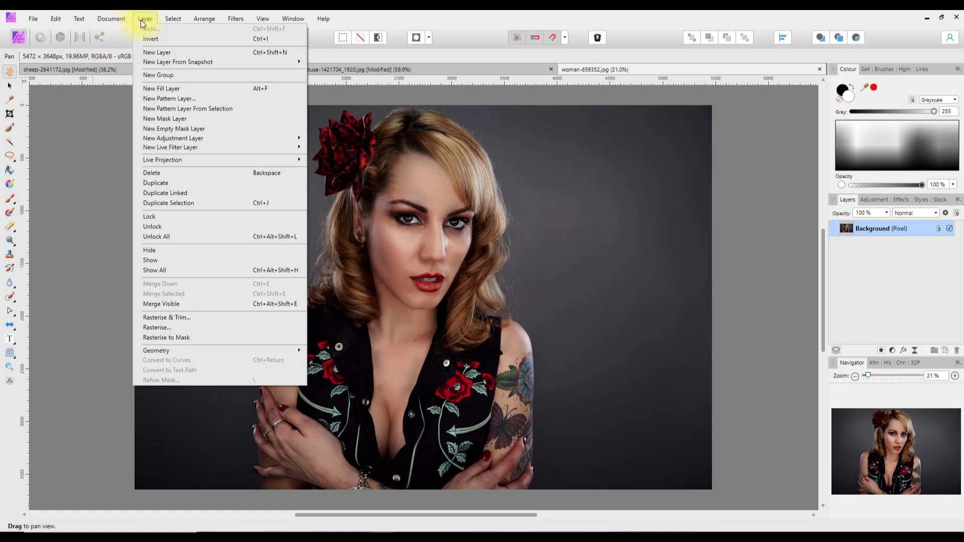
{"action": "left_click", "coordinate": [142, 89]}
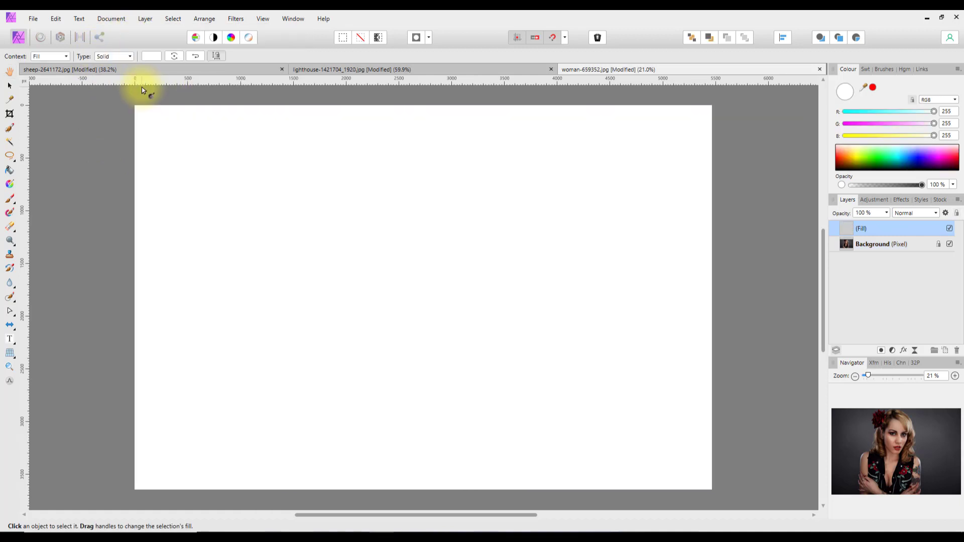
{"action": "left_click", "coordinate": [130, 59]}
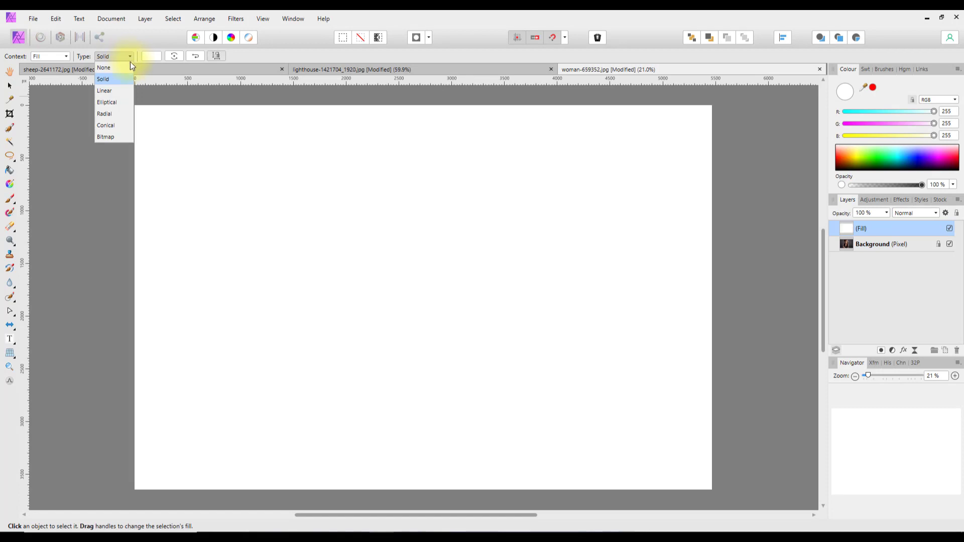
{"action": "left_click", "coordinate": [108, 91]}
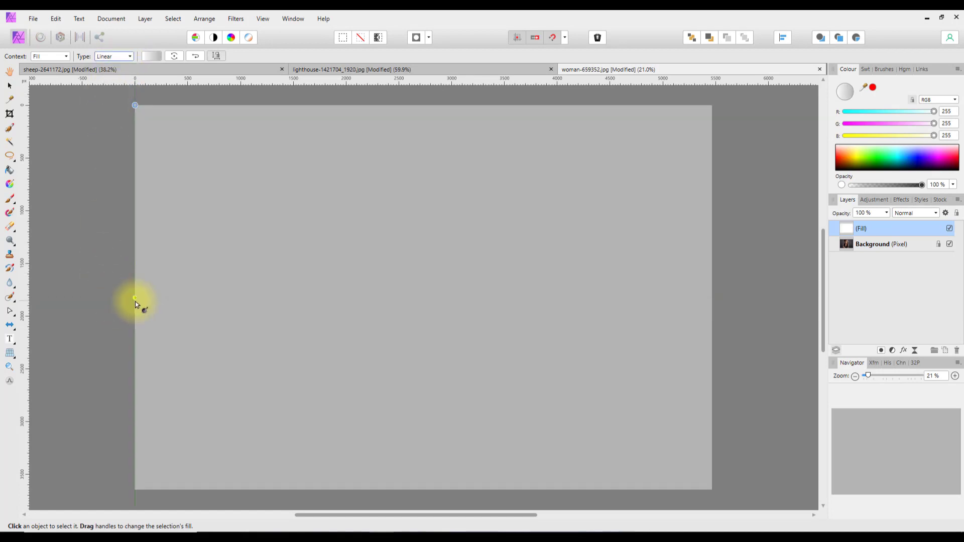
{"action": "left_click_drag", "start_coordinate": [134, 299], "coordinate": [709, 299]}
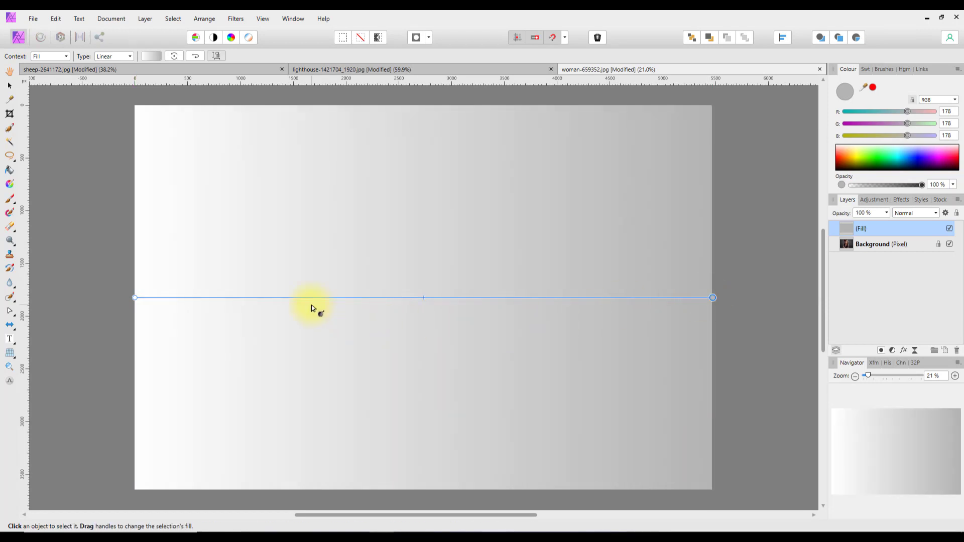
Add a 50% gradient stop and make both end stops fully transparent, the right one near-white.
{"action": "left_click", "coordinate": [147, 58]}
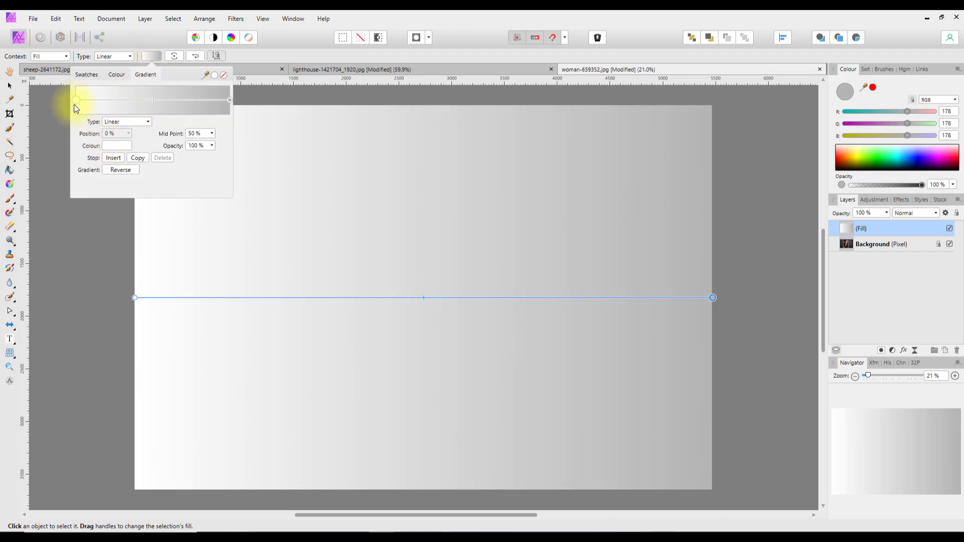
{"action": "left_click", "coordinate": [113, 158]}
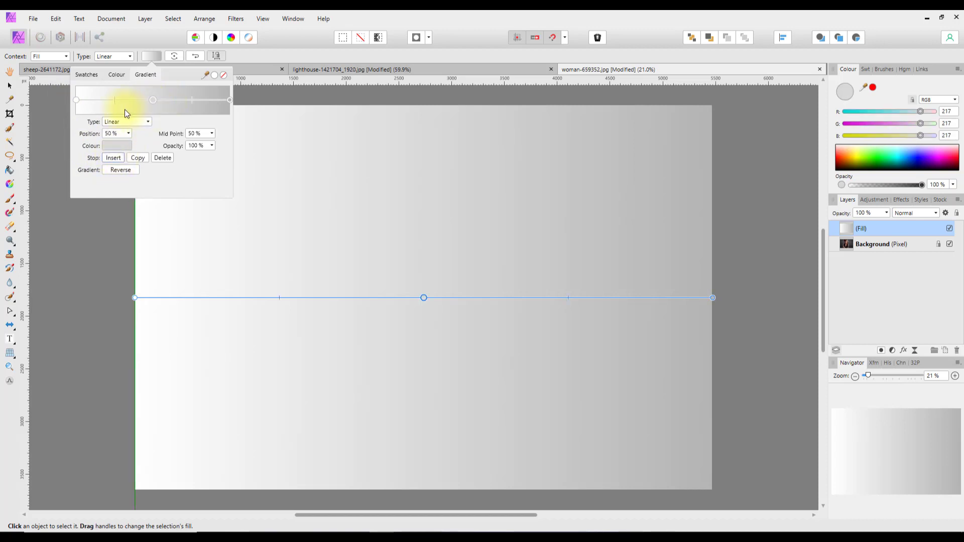
{"action": "left_click", "coordinate": [76, 100]}
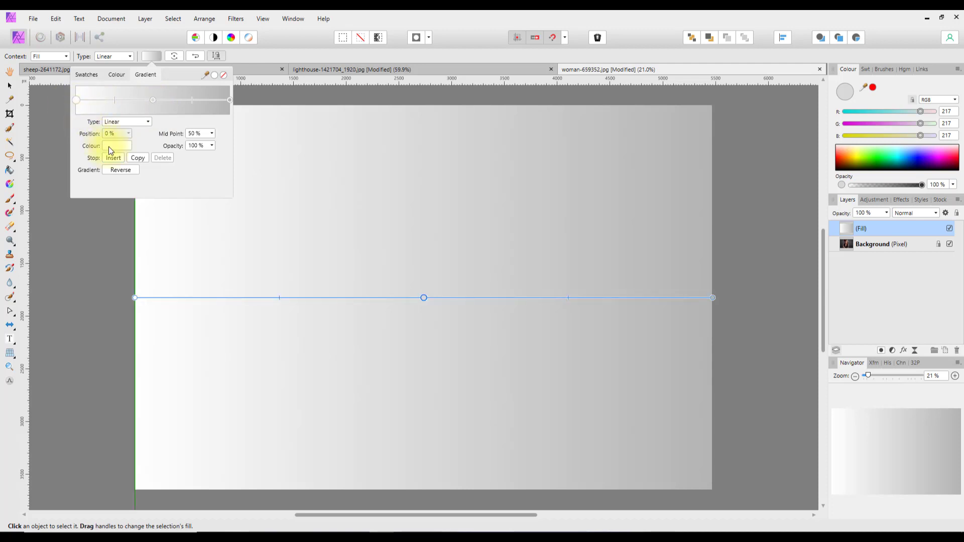
{"action": "left_click", "coordinate": [212, 145]}
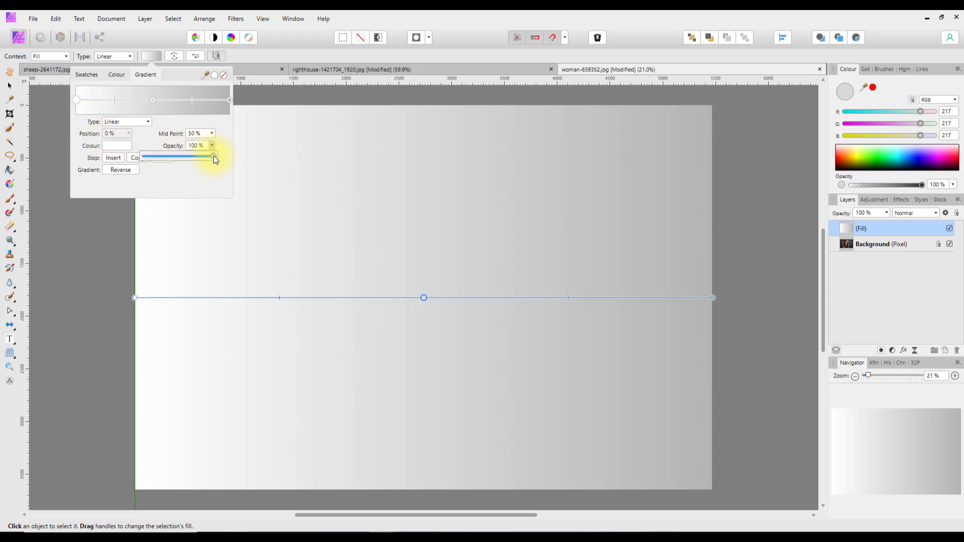
{"action": "left_click_drag", "start_coordinate": [212, 155], "coordinate": [143, 157]}
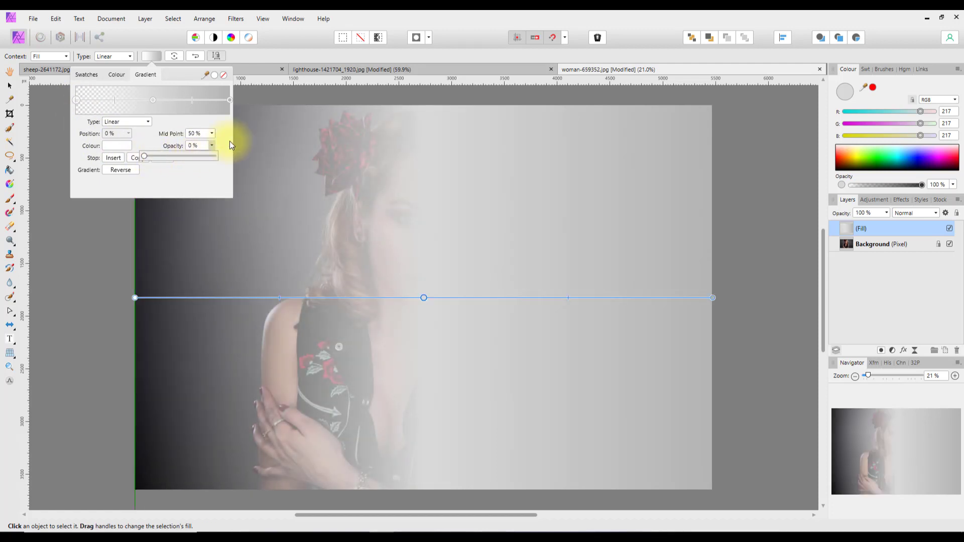
{"action": "left_click", "coordinate": [231, 101]}
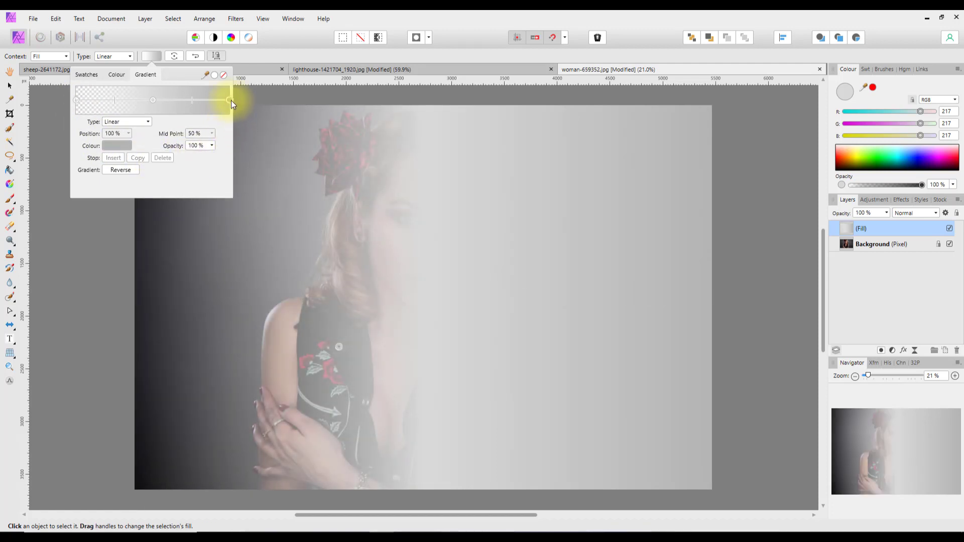
{"action": "left_click", "coordinate": [113, 147]}
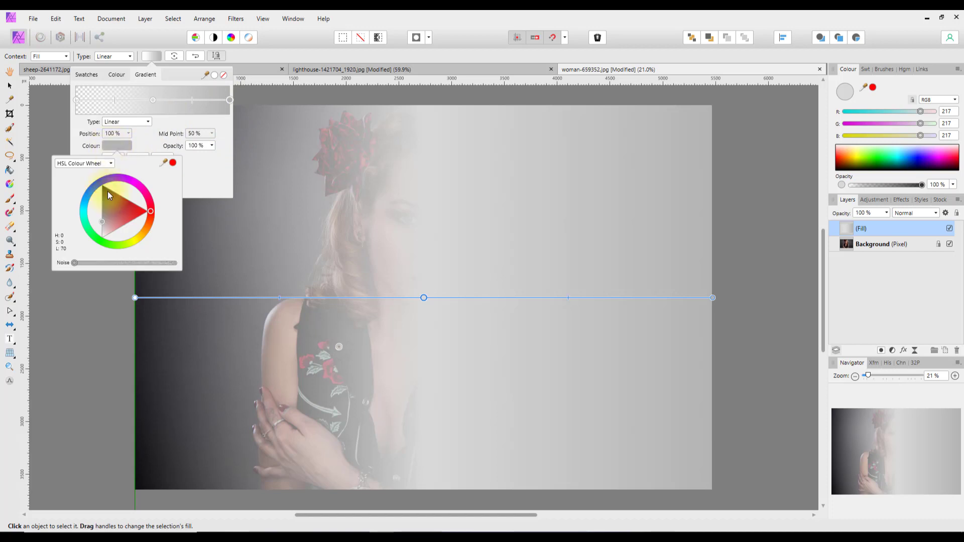
{"action": "left_click", "coordinate": [104, 237]}
{"action": "left_click", "coordinate": [212, 181]}
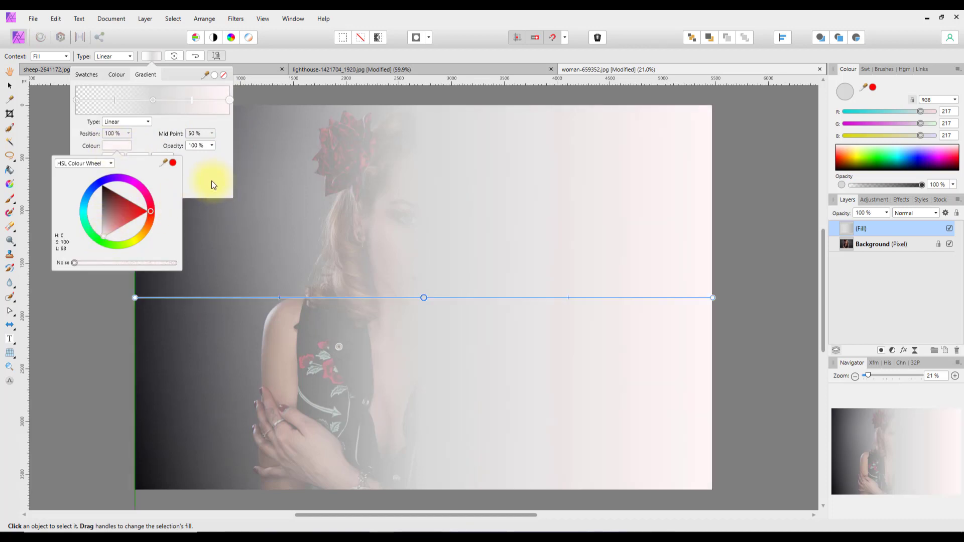
{"action": "left_click", "coordinate": [212, 145]}
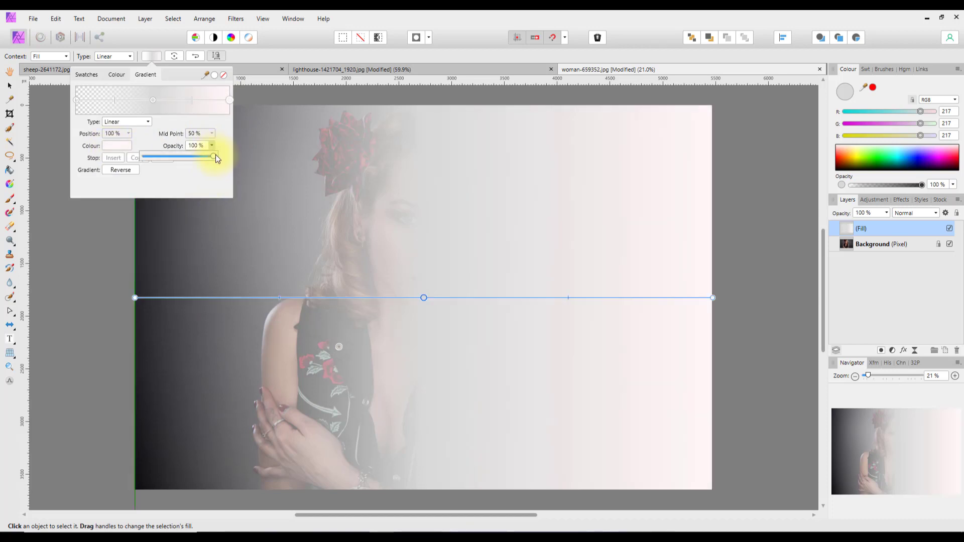
{"action": "left_click_drag", "start_coordinate": [213, 158], "coordinate": [137, 157]}
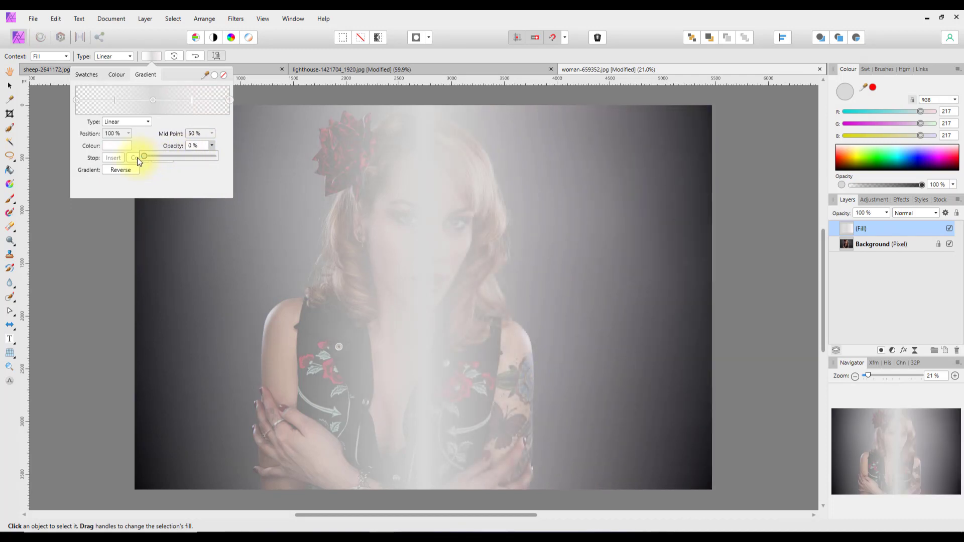
{"action": "left_click", "coordinate": [208, 171]}
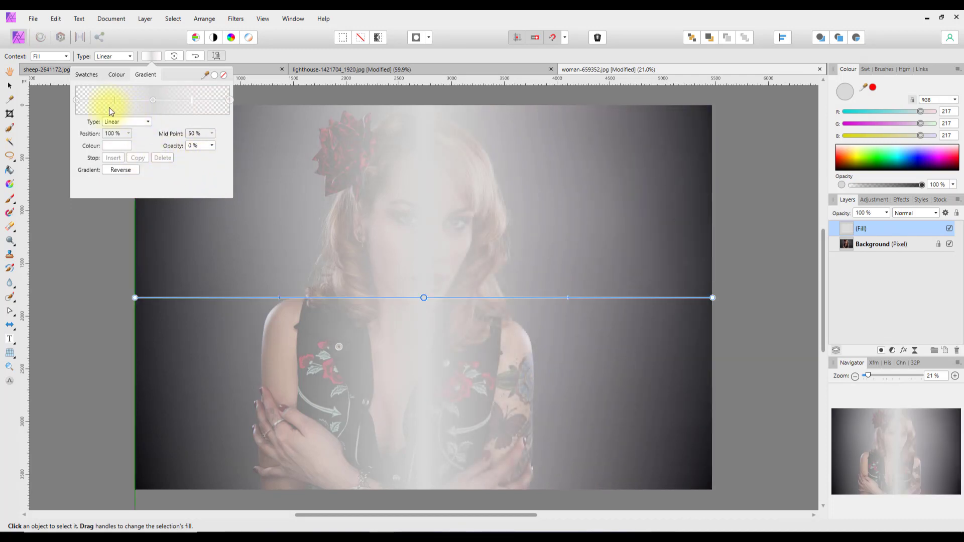
Insert half-transparent gradient stops at 25% and 75%, then select the middle stop's colour.
{"action": "left_click", "coordinate": [77, 100]}
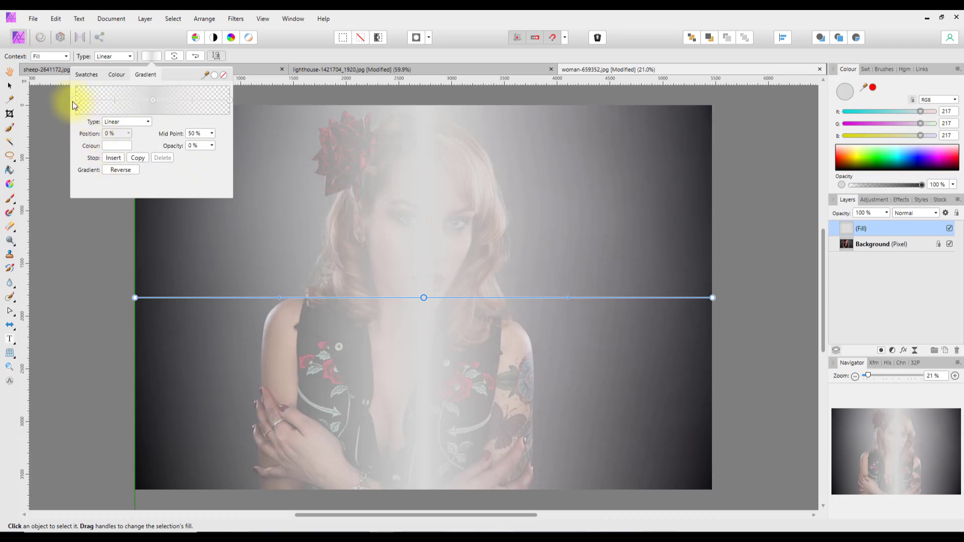
{"action": "left_click", "coordinate": [108, 157]}
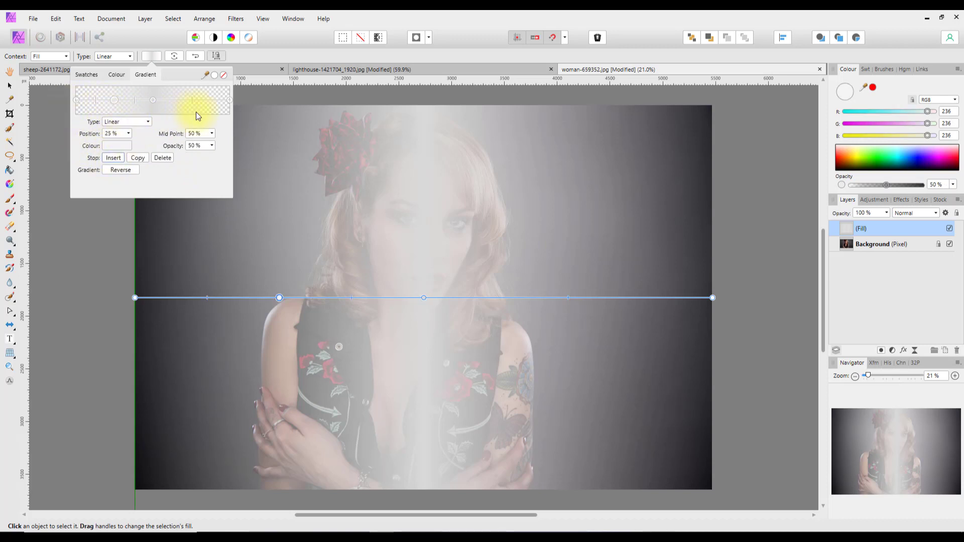
{"action": "left_click", "coordinate": [152, 101]}
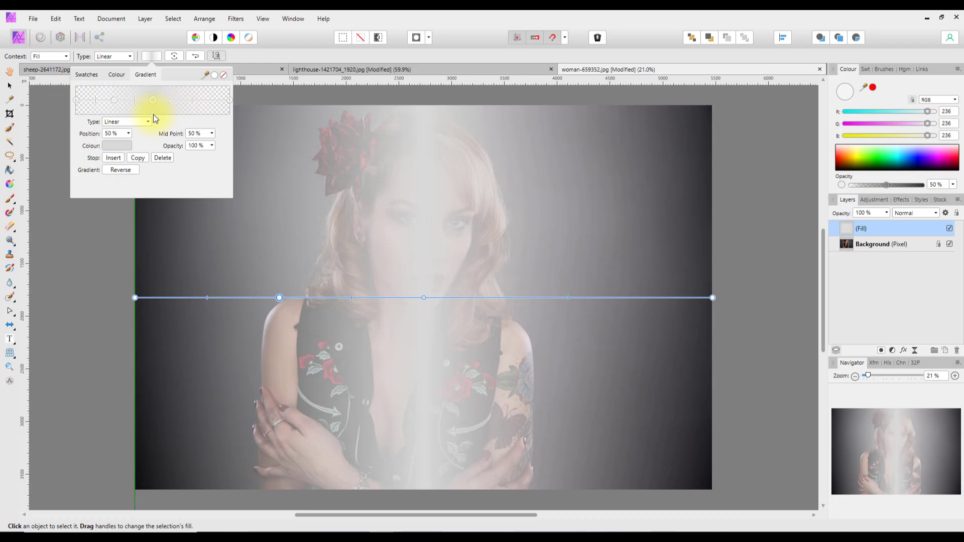
{"action": "left_click", "coordinate": [117, 159]}
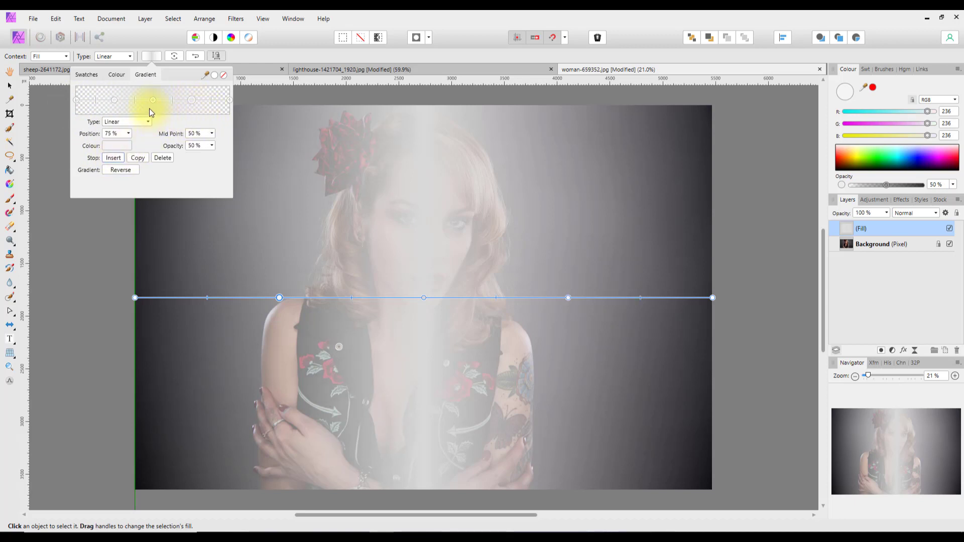
{"action": "left_click_drag", "start_coordinate": [153, 101], "coordinate": [153, 102]}
{"action": "left_click", "coordinate": [153, 99]}
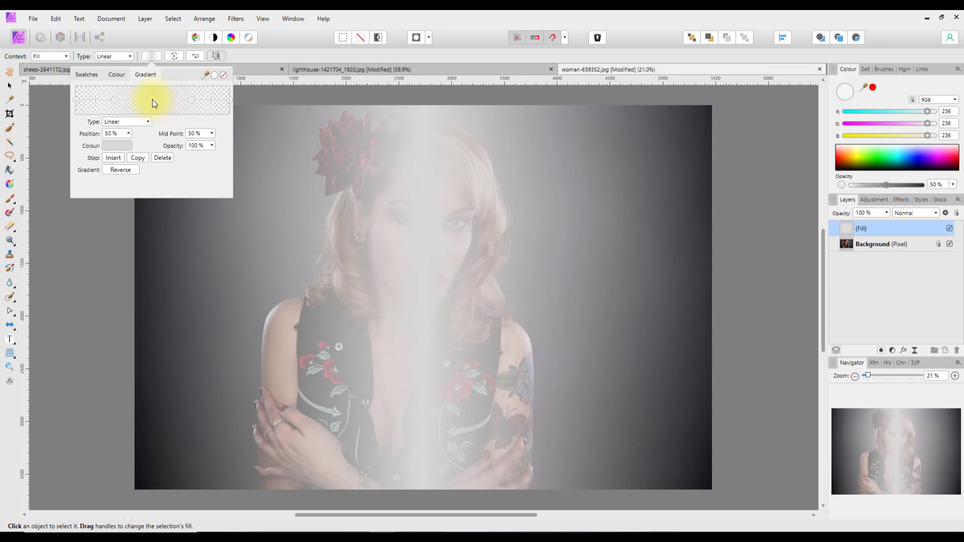
{"action": "left_click", "coordinate": [123, 146]}
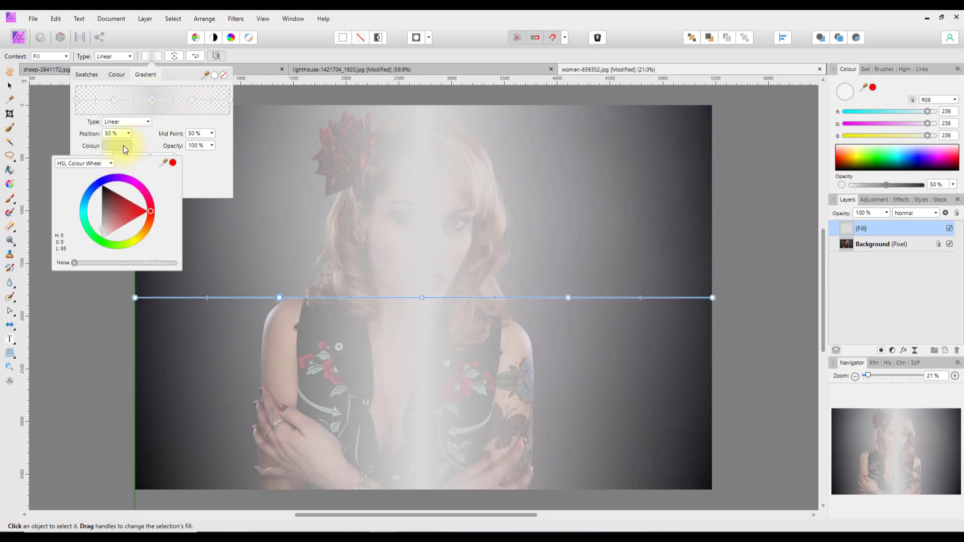
Colour the 50% gradient stop bright yellow on the HSL wheel, fine-tuning the shade.
{"action": "left_click", "coordinate": [137, 242]}
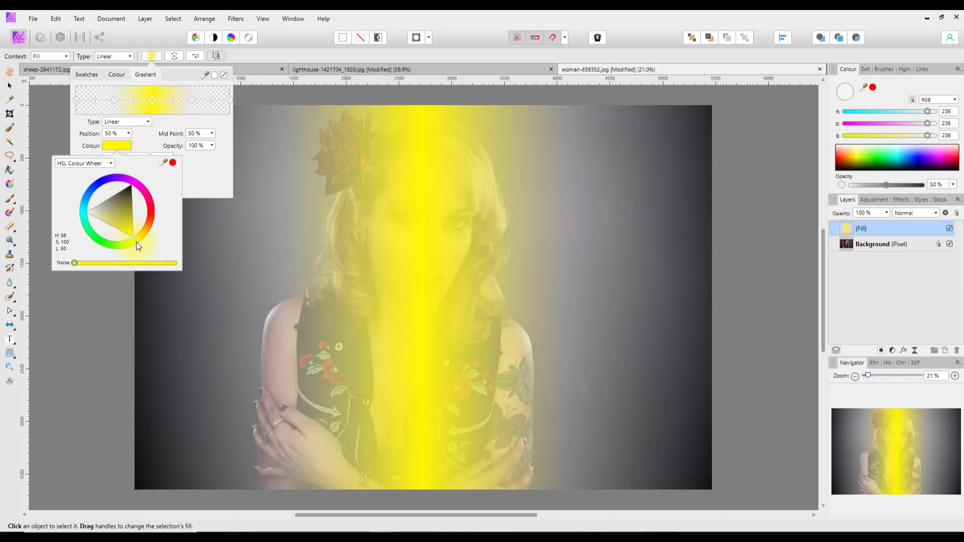
{"action": "left_click_drag", "start_coordinate": [137, 242], "coordinate": [119, 230]}
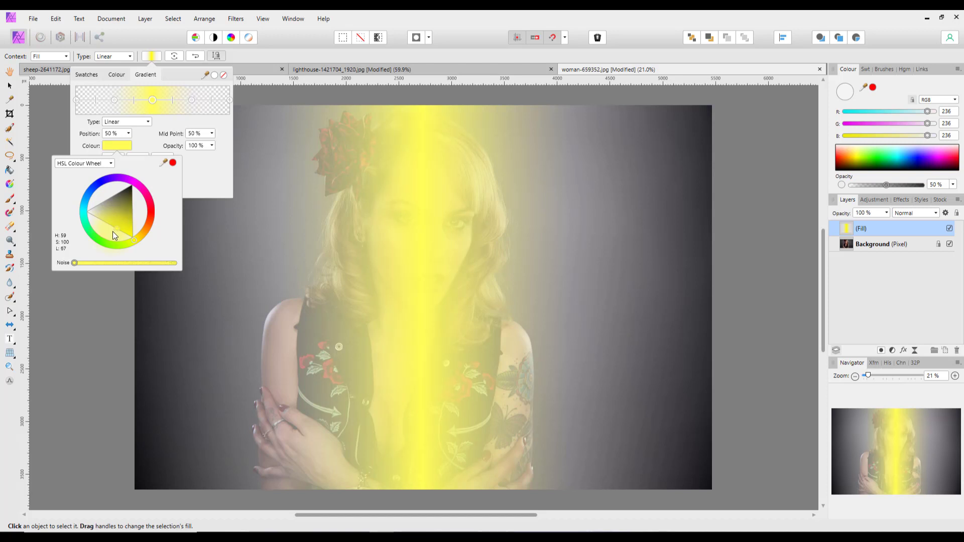
{"action": "left_click", "coordinate": [206, 179]}
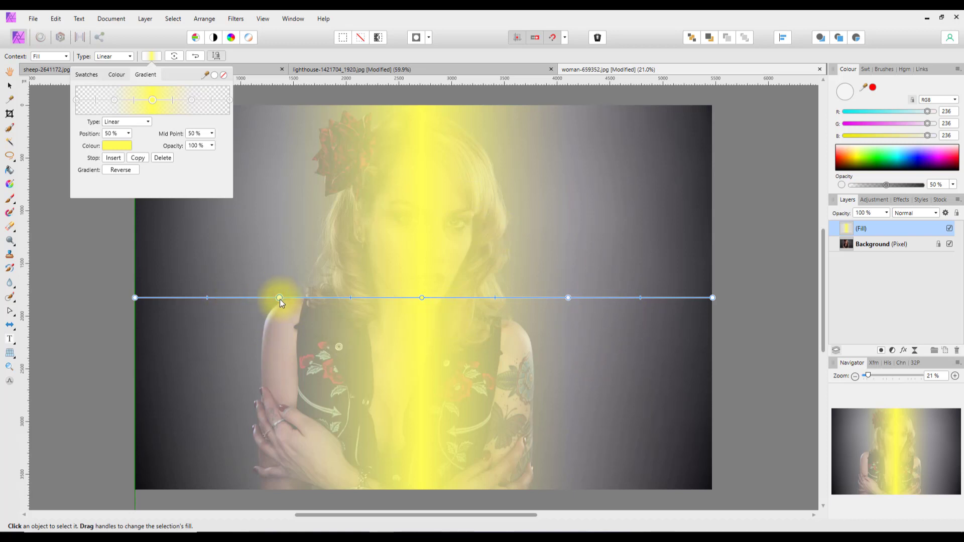
Turn the roughly 25% gradient stop blue, fine-tuning its hue.
{"action": "left_click", "coordinate": [113, 101]}
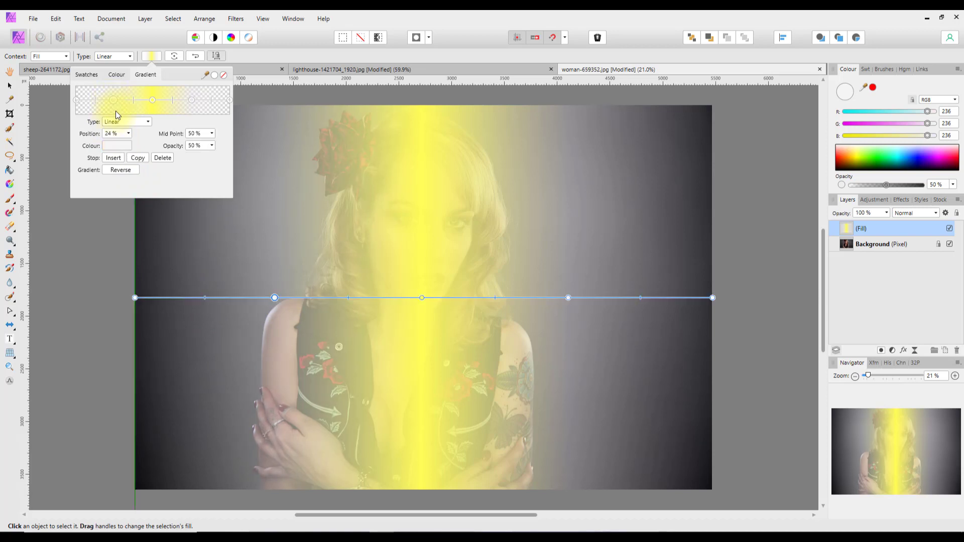
{"action": "left_click", "coordinate": [111, 146]}
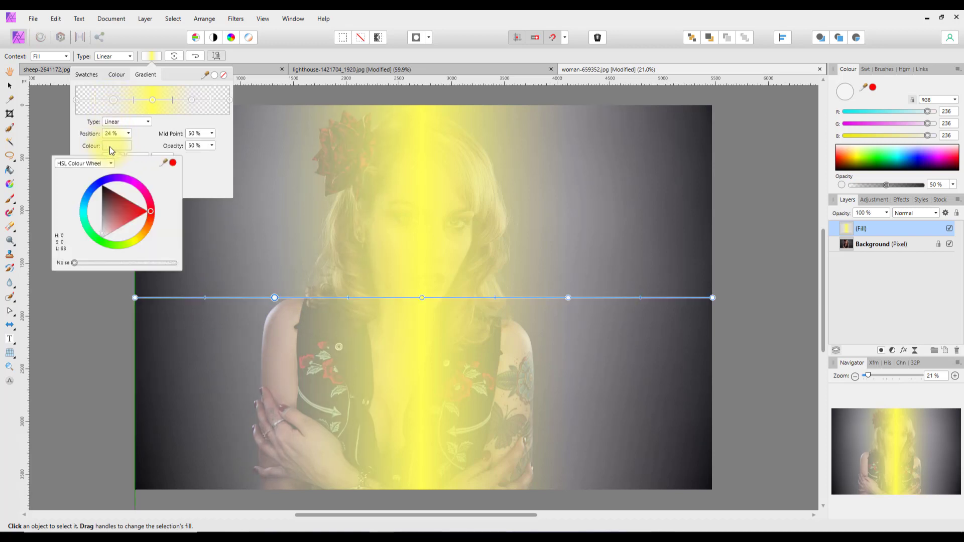
{"action": "left_click", "coordinate": [85, 197]}
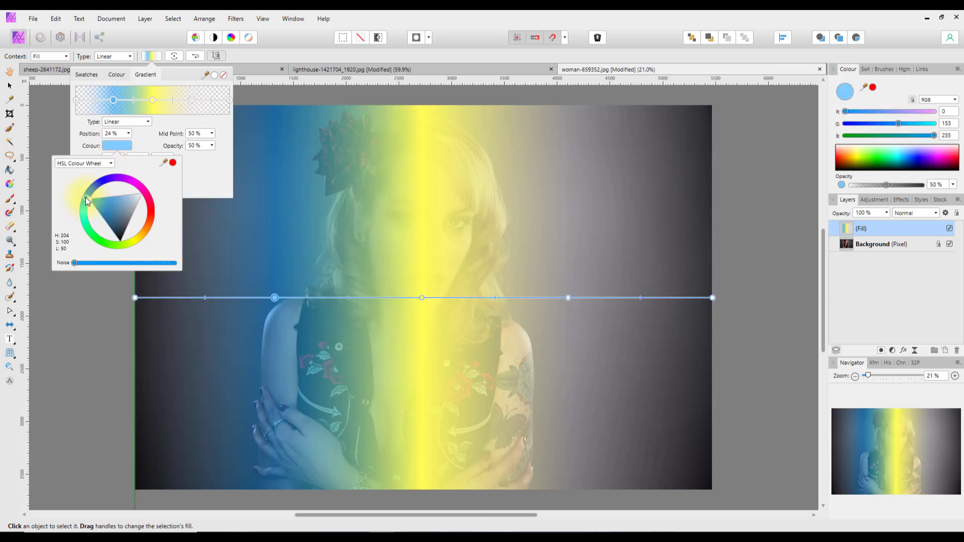
{"action": "left_click", "coordinate": [86, 197]}
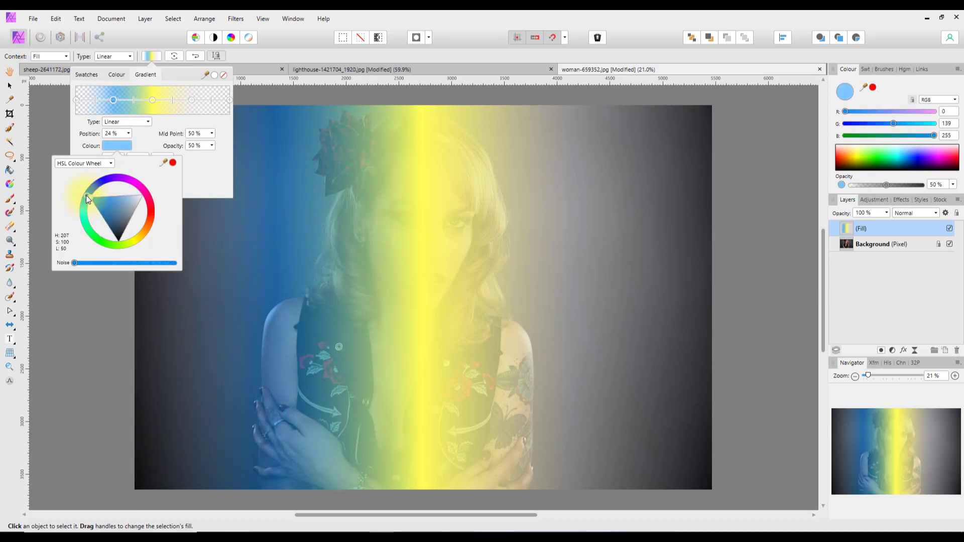
{"action": "left_click", "coordinate": [86, 195]}
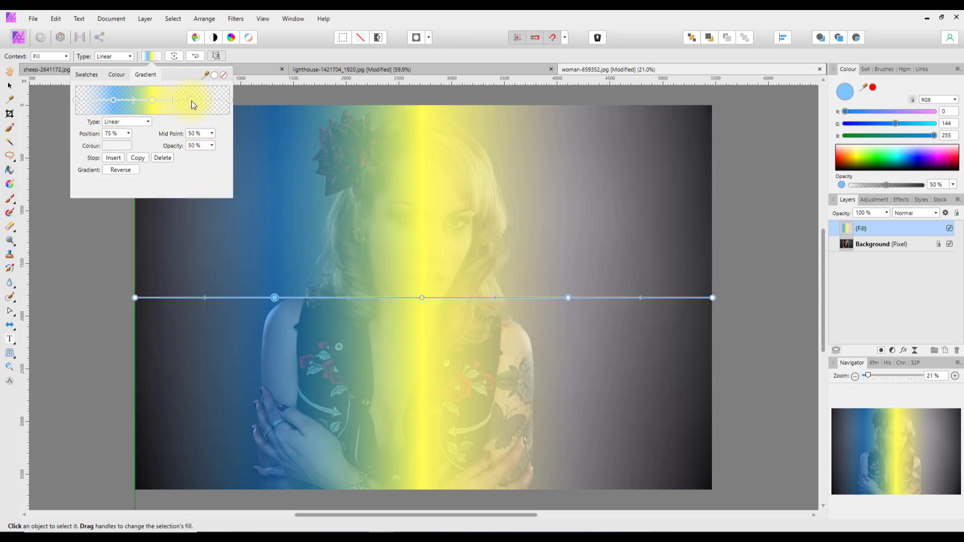
Make the 75% gradient stop a saturated cyan and close the gradient settings.
{"action": "left_click", "coordinate": [192, 101]}
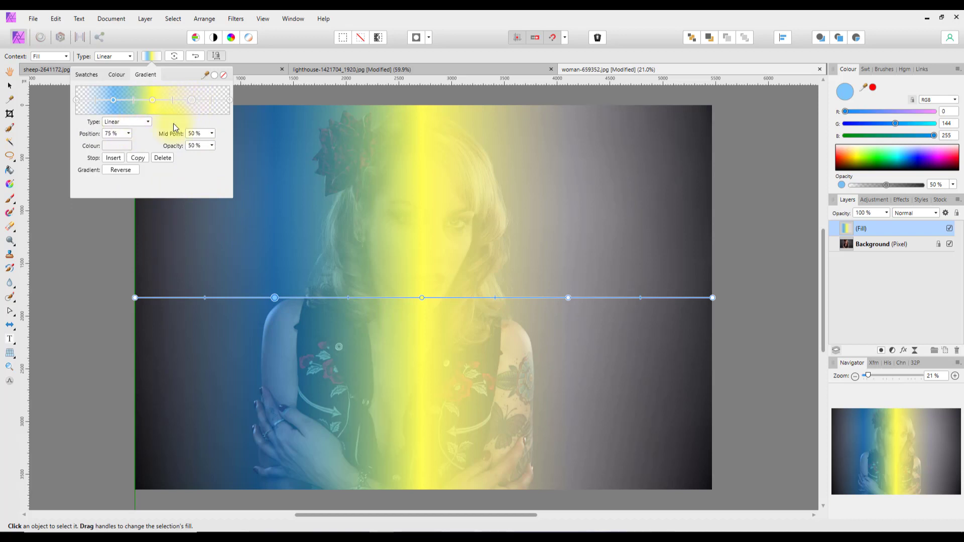
{"action": "left_click", "coordinate": [116, 150]}
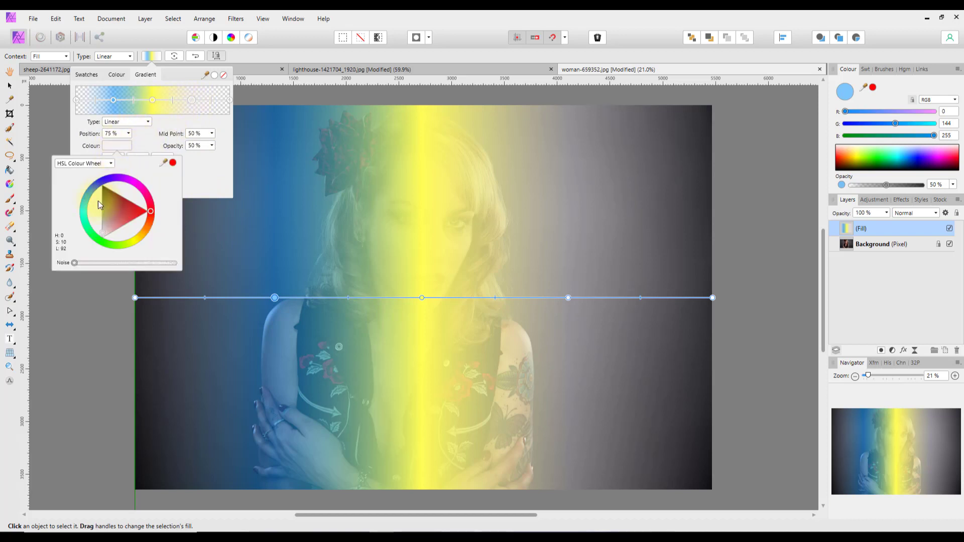
{"action": "left_click", "coordinate": [86, 206]}
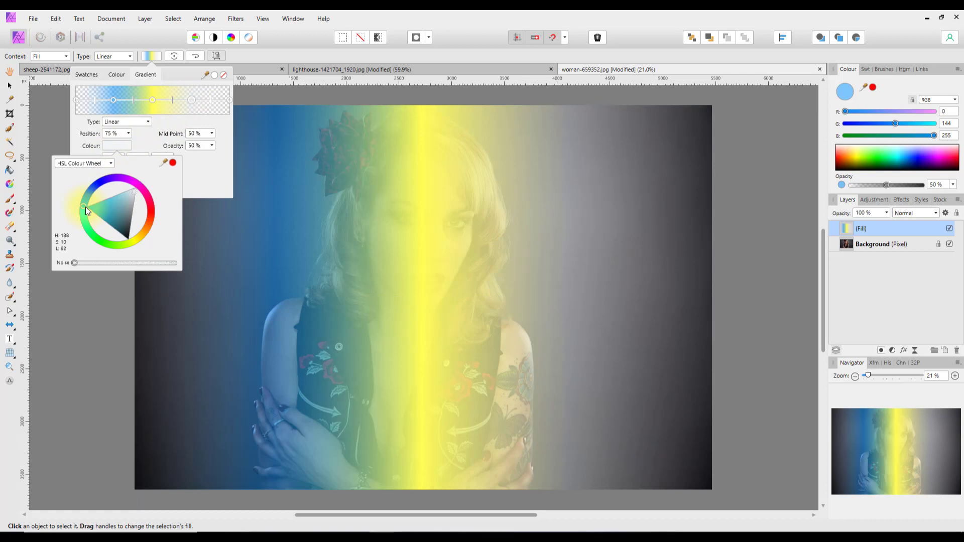
{"action": "left_click_drag", "start_coordinate": [86, 207], "coordinate": [86, 210]}
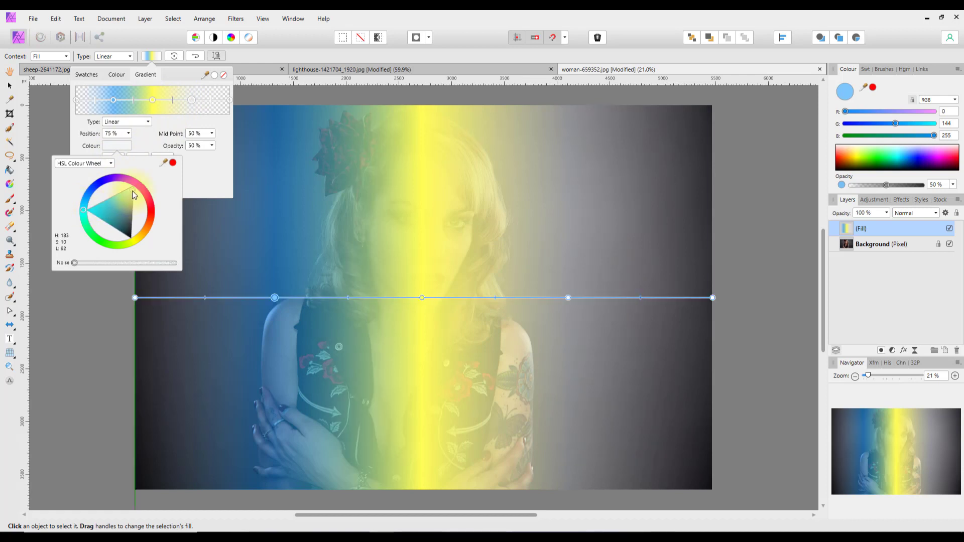
{"action": "left_click_drag", "start_coordinate": [132, 191], "coordinate": [104, 203]}
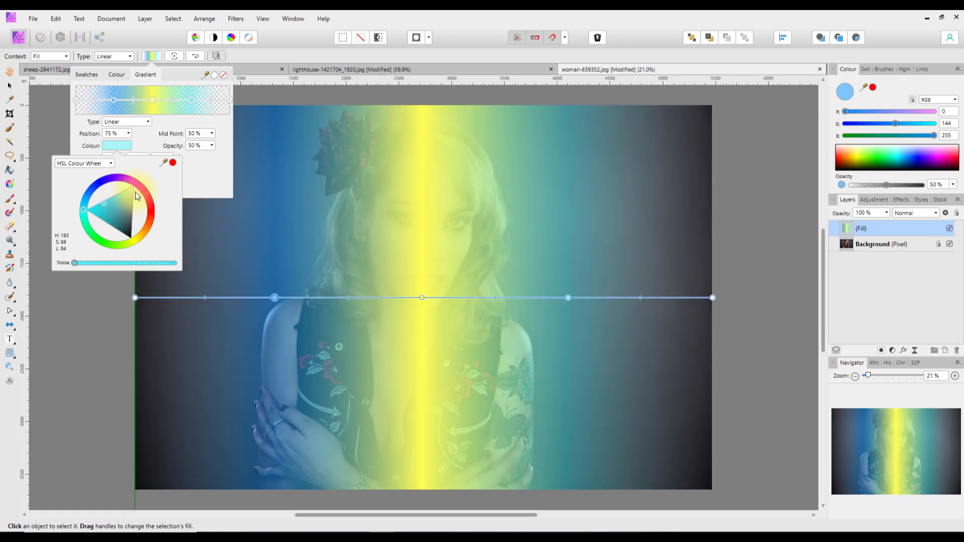
{"action": "left_click", "coordinate": [257, 53]}
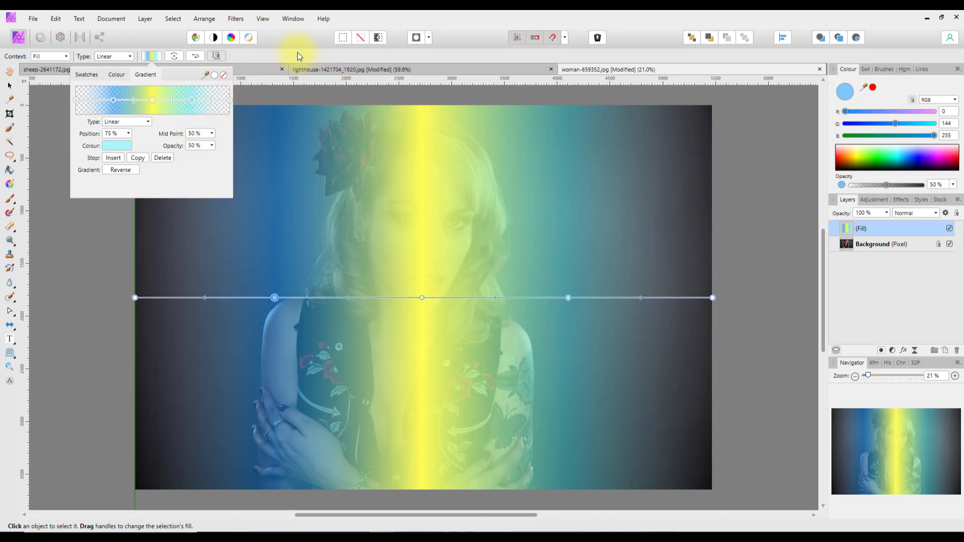
{"action": "left_click", "coordinate": [297, 52]}
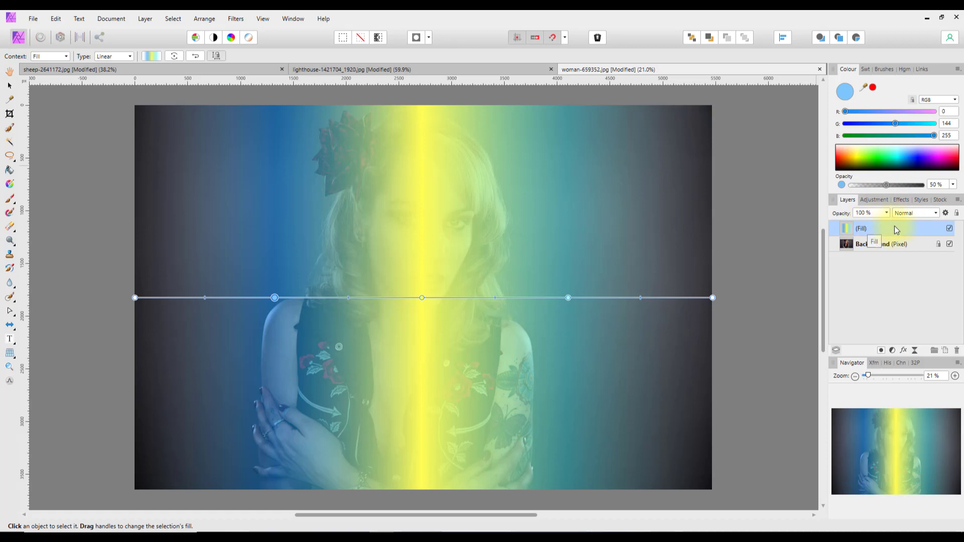
Set the Fill layer to Linear Light blend mode at 31% opacity.
{"action": "left_click", "coordinate": [935, 213]}
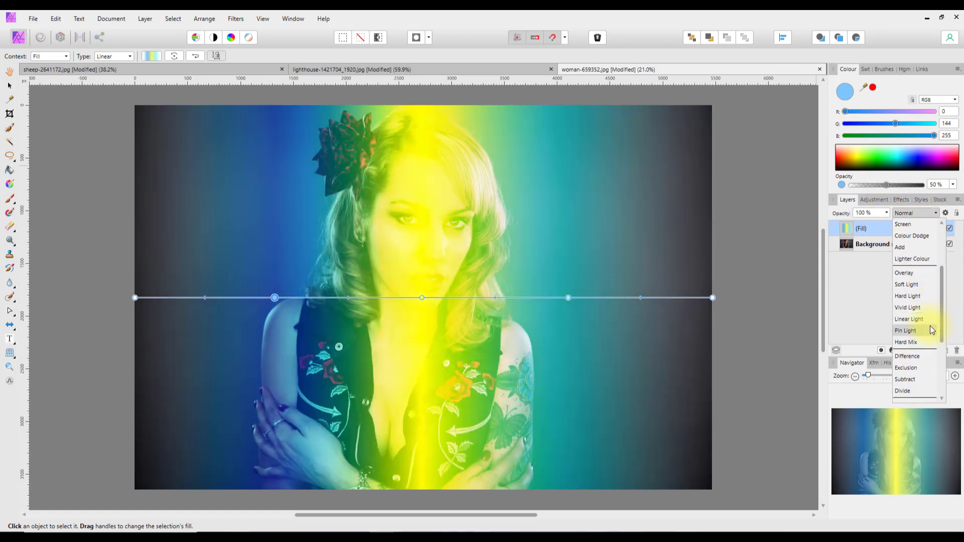
{"action": "left_click", "coordinate": [914, 320]}
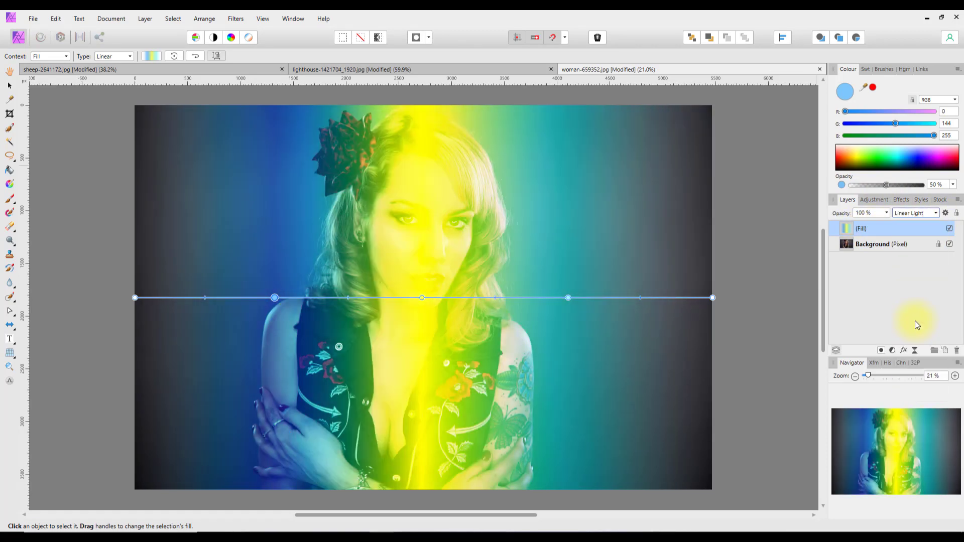
{"action": "left_click", "coordinate": [886, 212]}
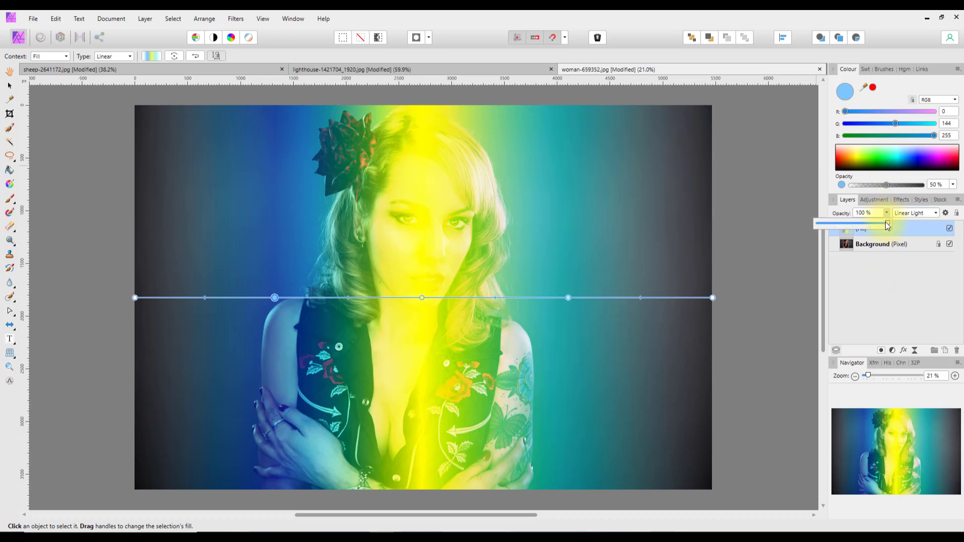
{"action": "left_click_drag", "start_coordinate": [885, 222], "coordinate": [841, 233]}
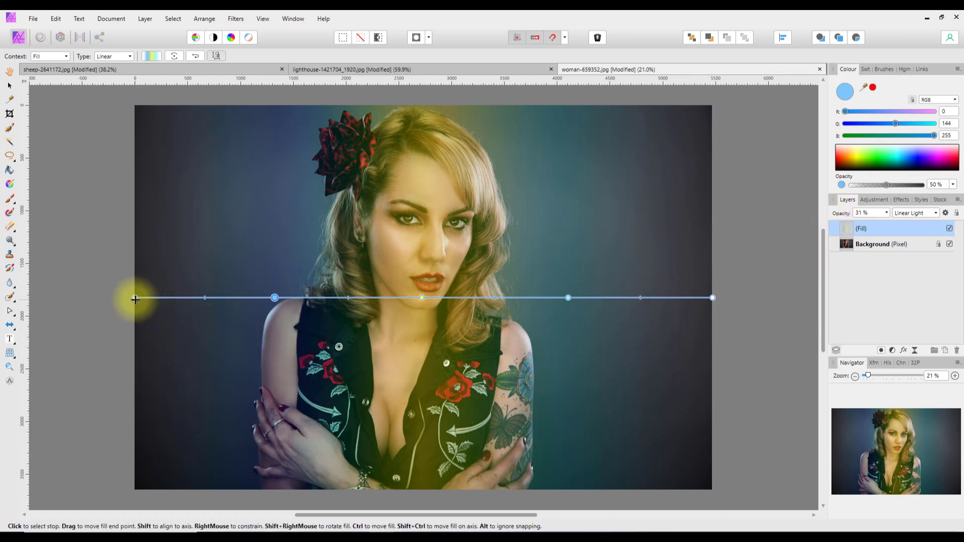
Angle the gradient from bottom-left to upper-right and slide the yellow, cyan and blue stops along it.
{"action": "left_click_drag", "start_coordinate": [134, 297], "coordinate": [196, 483]}
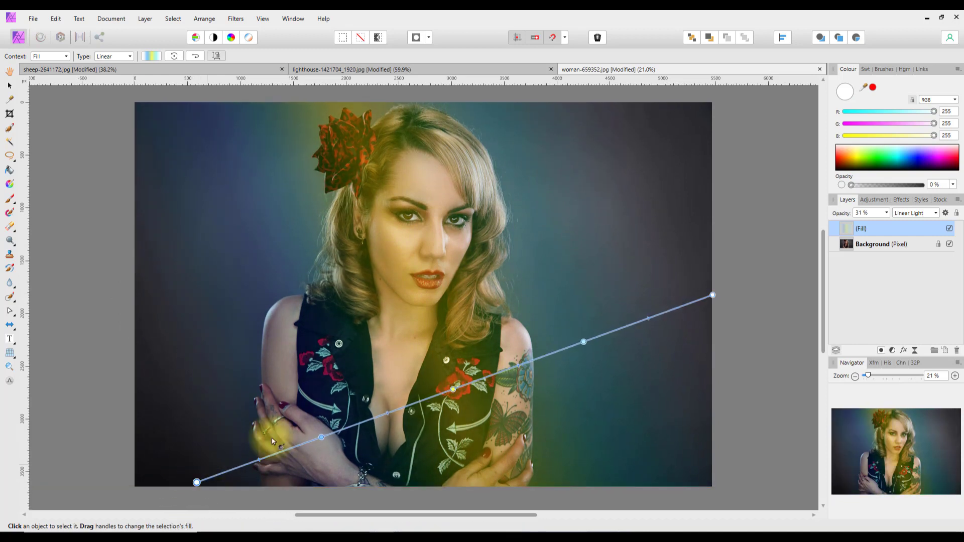
{"action": "left_click_drag", "start_coordinate": [712, 294], "coordinate": [742, 192]}
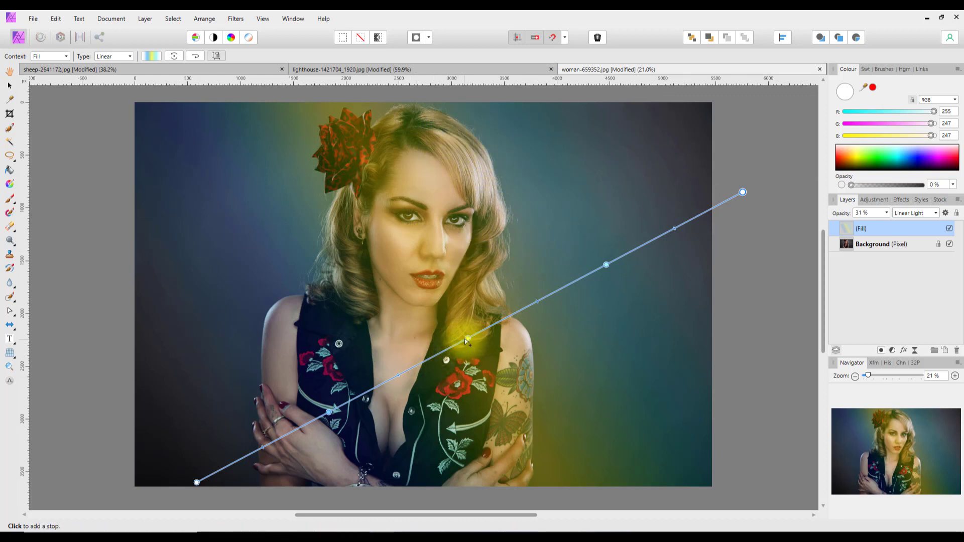
{"action": "left_click_drag", "start_coordinate": [467, 341], "coordinate": [512, 284]}
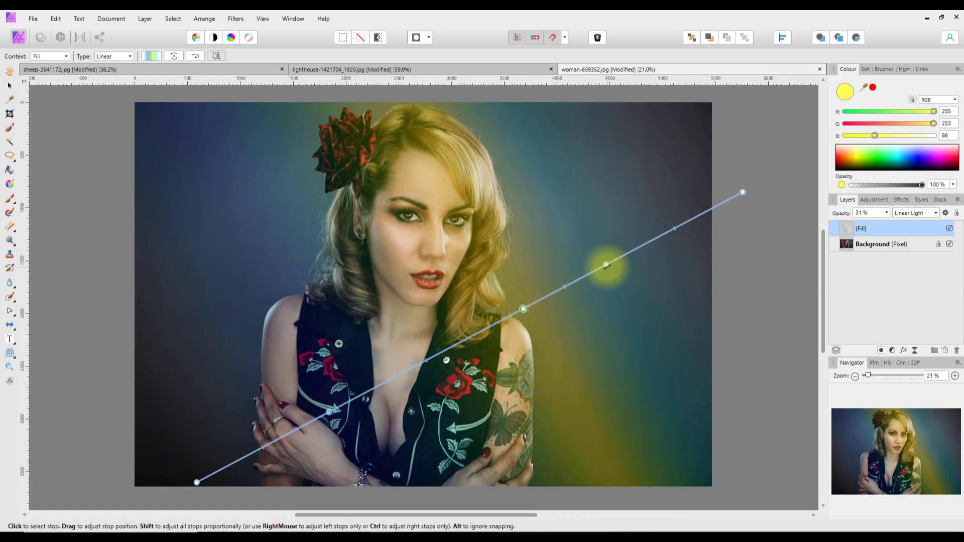
{"action": "left_click_drag", "start_coordinate": [606, 265], "coordinate": [658, 236]}
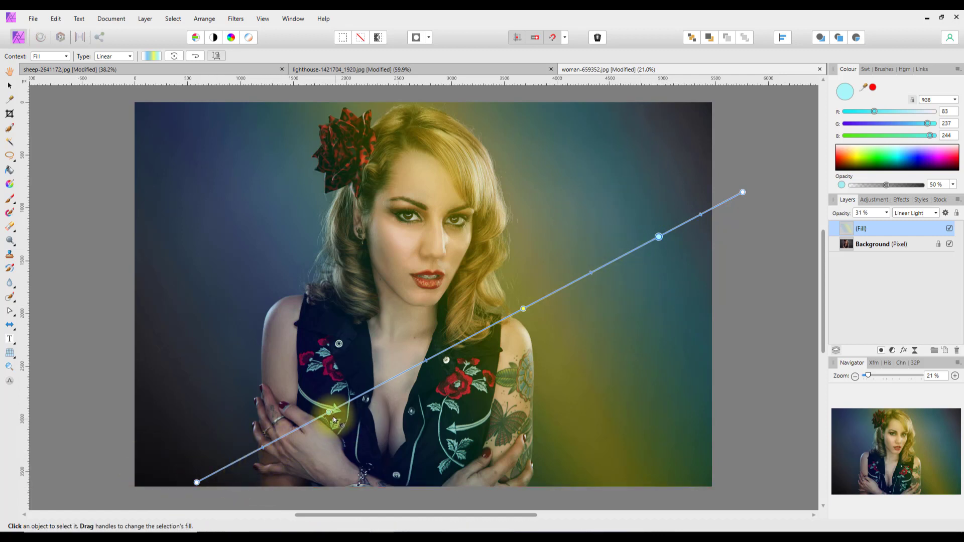
{"action": "mouse_move", "coordinate": [329, 412]}
{"action": "left_mouse_down"}
{"action": "mouse_move", "coordinate": [311, 409]}
{"action": "mouse_move", "coordinate": [366, 387]}
{"action": "mouse_move", "coordinate": [346, 403]}
{"action": "left_mouse_up"}
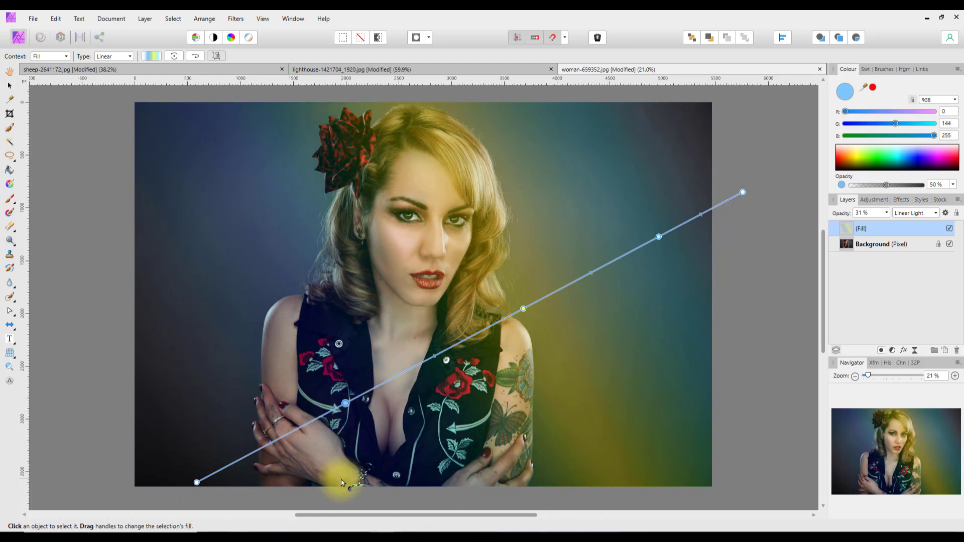
Add a mask to the Fill layer and brush the fill off the flower and hair with an ~870 px brush.
{"action": "left_click", "coordinate": [880, 350]}
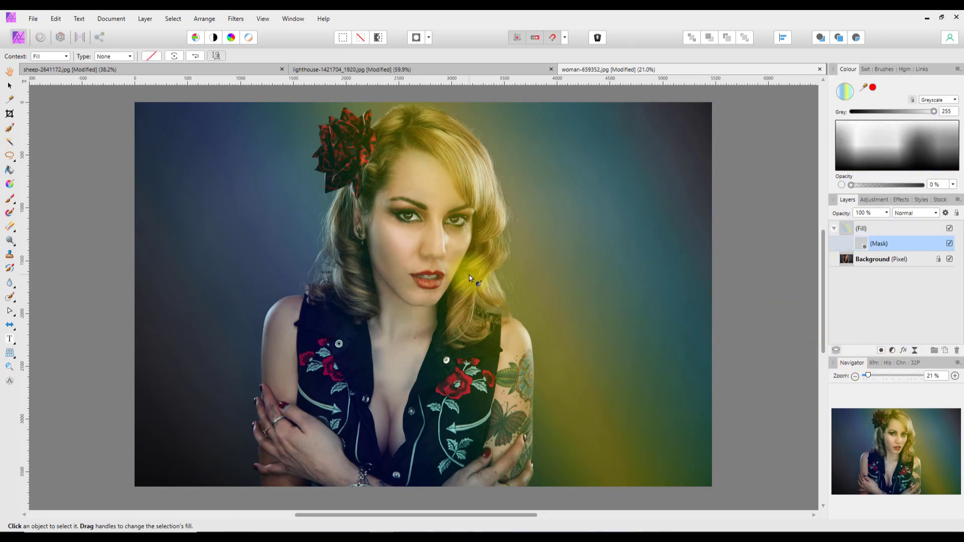
{"action": "left_click", "coordinate": [10, 199]}
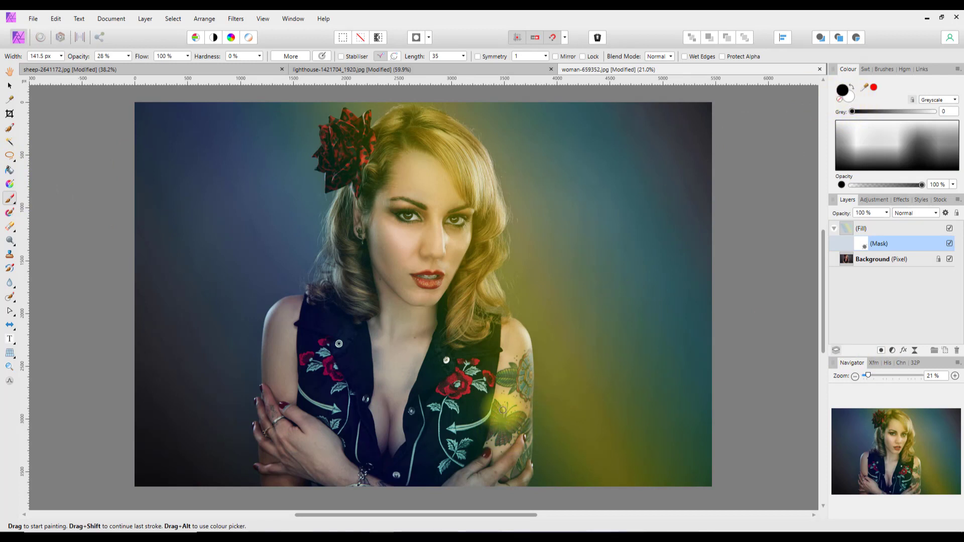
{"action": "key", "text": "bracketright"}
{"action": "key", "text": "bracketright"}
{"action": "key", "text": "bracketright"}
{"action": "key", "text": "bracketright"}
{"action": "key", "text": "bracketright"}
{"action": "key", "text": "bracketright"}
{"action": "key", "text": "bracketright"}
{"action": "key", "text": "bracketright"}
{"action": "key", "text": "bracketright"}
{"action": "key", "text": "bracketright"}
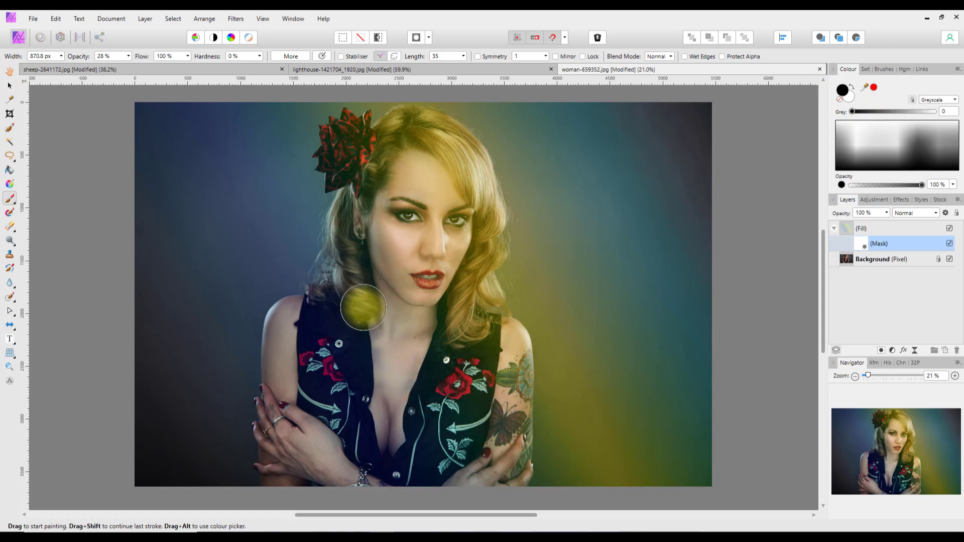
{"action": "mouse_move", "coordinate": [342, 174]}
{"action": "left_mouse_down"}
{"action": "mouse_move", "coordinate": [345, 138]}
{"action": "mouse_move", "coordinate": [387, 154]}
{"action": "mouse_move", "coordinate": [377, 115]}
{"action": "mouse_move", "coordinate": [331, 106]}
{"action": "left_mouse_up"}
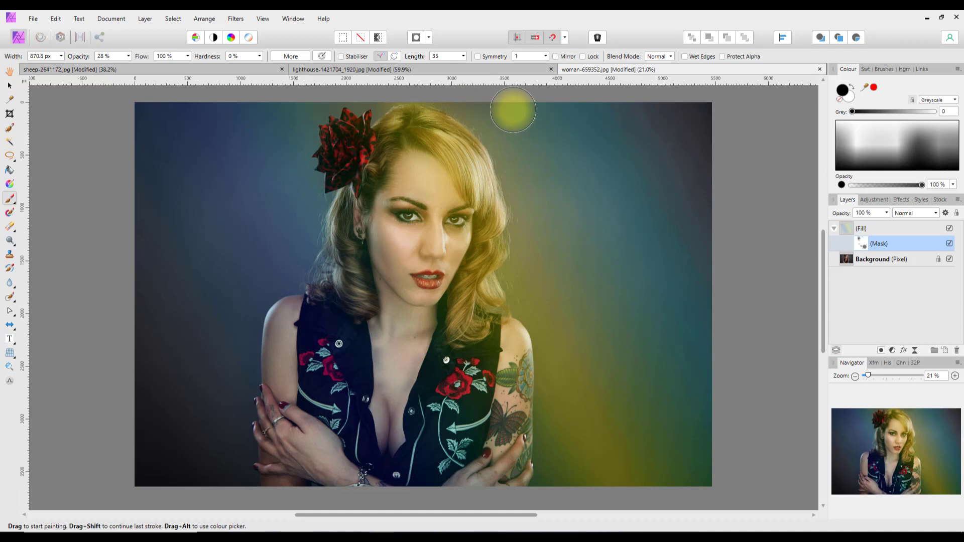
Set brush opacity to 11% and paint the fill off the lower-right background.
{"action": "left_click", "coordinate": [128, 56]}
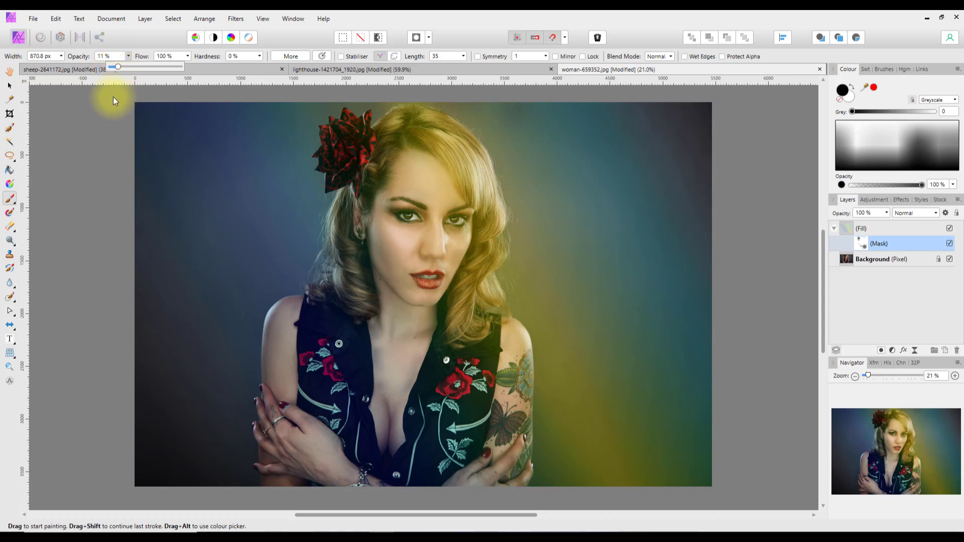
{"action": "left_click", "coordinate": [520, 185]}
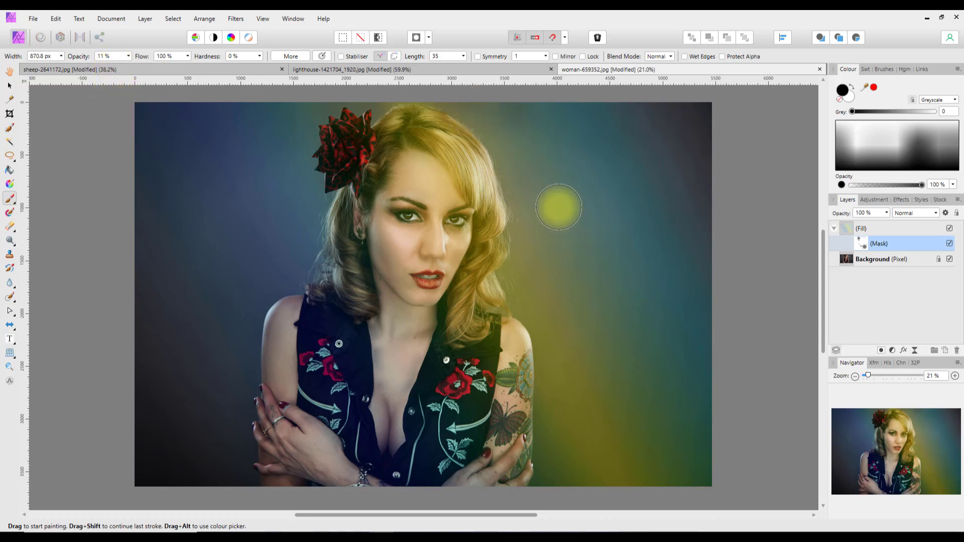
{"action": "mouse_move", "coordinate": [561, 225]}
{"action": "left_mouse_down"}
{"action": "mouse_move", "coordinate": [646, 441]}
{"action": "mouse_move", "coordinate": [592, 413]}
{"action": "mouse_move", "coordinate": [605, 445]}
{"action": "mouse_move", "coordinate": [570, 466]}
{"action": "mouse_move", "coordinate": [558, 452]}
{"action": "mouse_move", "coordinate": [568, 380]}
{"action": "mouse_move", "coordinate": [674, 483]}
{"action": "mouse_move", "coordinate": [564, 354]}
{"action": "mouse_move", "coordinate": [557, 445]}
{"action": "mouse_move", "coordinate": [516, 275]}
{"action": "mouse_move", "coordinate": [528, 256]}
{"action": "mouse_move", "coordinate": [602, 464]}
{"action": "mouse_move", "coordinate": [424, 204]}
{"action": "mouse_move", "coordinate": [656, 470]}
{"action": "mouse_move", "coordinate": [609, 424]}
{"action": "mouse_move", "coordinate": [626, 457]}
{"action": "mouse_move", "coordinate": [692, 468]}
{"action": "mouse_move", "coordinate": [615, 478]}
{"action": "mouse_move", "coordinate": [628, 462]}
{"action": "mouse_move", "coordinate": [551, 422]}
{"action": "mouse_move", "coordinate": [539, 344]}
{"action": "mouse_move", "coordinate": [591, 402]}
{"action": "mouse_move", "coordinate": [637, 392]}
{"action": "mouse_move", "coordinate": [619, 392]}
{"action": "mouse_move", "coordinate": [560, 309]}
{"action": "mouse_move", "coordinate": [571, 340]}
{"action": "mouse_move", "coordinate": [562, 295]}
{"action": "mouse_move", "coordinate": [555, 316]}
{"action": "mouse_move", "coordinate": [539, 290]}
{"action": "mouse_move", "coordinate": [581, 391]}
{"action": "mouse_move", "coordinate": [572, 355]}
{"action": "mouse_move", "coordinate": [581, 445]}
{"action": "mouse_move", "coordinate": [601, 327]}
{"action": "left_mouse_up"}
With the brush at about 2660 px then 1180 px, mask more fill off the background and face.
{"action": "left_click", "coordinate": [692, 515]}
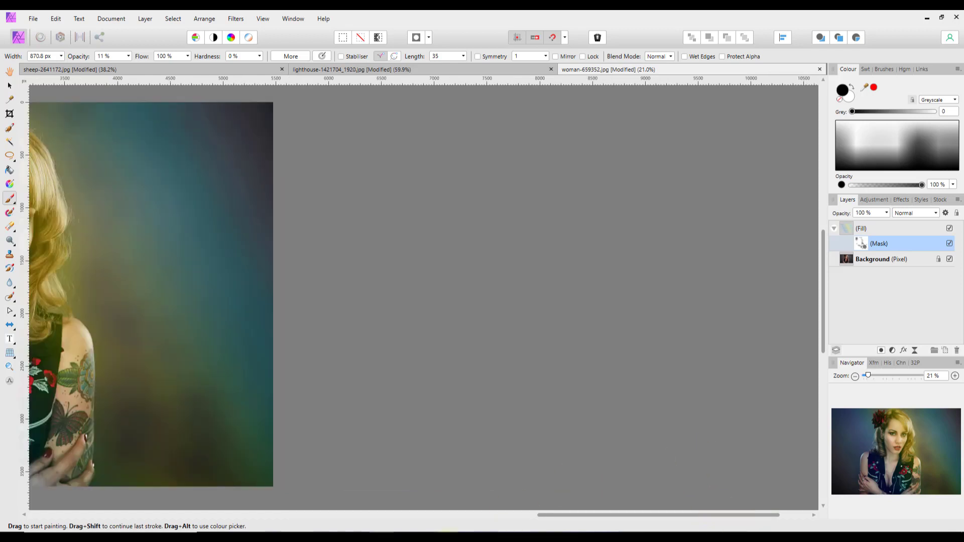
{"action": "left_click_drag", "start_coordinate": [676, 515], "coordinate": [482, 515]}
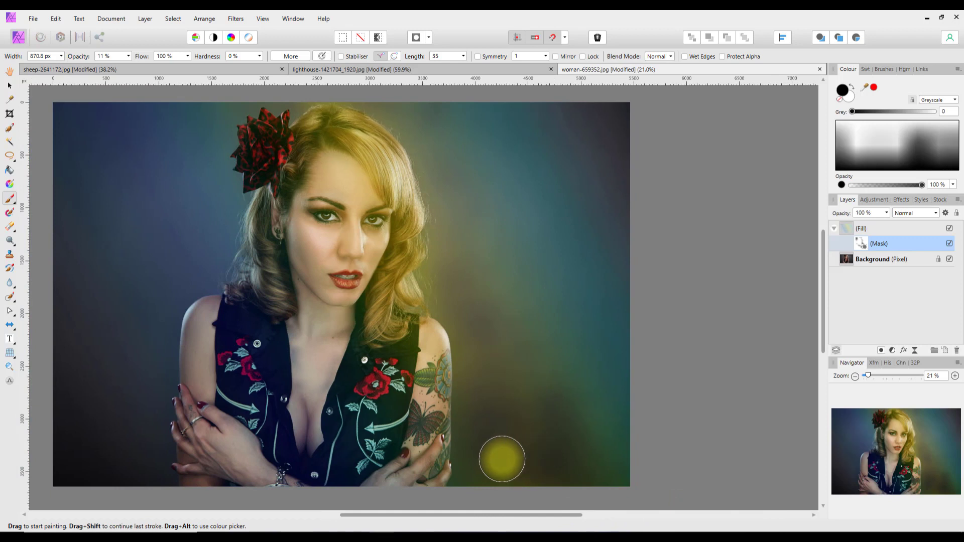
{"action": "key", "text": "]"}
{"action": "key", "text": "]"}
{"action": "key", "text": "]"}
{"action": "key", "text": "]"}
{"action": "key", "text": "]"}
{"action": "key", "text": "]"}
{"action": "key", "text": "]"}
{"action": "key", "text": "]"}
{"action": "mouse_move", "coordinate": [542, 424]}
{"action": "left_mouse_down"}
{"action": "mouse_move", "coordinate": [553, 397]}
{"action": "mouse_move", "coordinate": [531, 381]}
{"action": "mouse_move", "coordinate": [563, 448]}
{"action": "mouse_move", "coordinate": [526, 441]}
{"action": "mouse_move", "coordinate": [502, 278]}
{"action": "mouse_move", "coordinate": [486, 327]}
{"action": "mouse_move", "coordinate": [500, 462]}
{"action": "mouse_move", "coordinate": [490, 463]}
{"action": "mouse_move", "coordinate": [503, 338]}
{"action": "mouse_move", "coordinate": [474, 227]}
{"action": "mouse_move", "coordinate": [450, 208]}
{"action": "mouse_move", "coordinate": [451, 185]}
{"action": "mouse_move", "coordinate": [469, 162]}
{"action": "mouse_move", "coordinate": [405, 125]}
{"action": "mouse_move", "coordinate": [427, 119]}
{"action": "mouse_move", "coordinate": [462, 162]}
{"action": "mouse_move", "coordinate": [540, 344]}
{"action": "mouse_move", "coordinate": [610, 462]}
{"action": "mouse_move", "coordinate": [557, 445]}
{"action": "mouse_move", "coordinate": [566, 442]}
{"action": "mouse_move", "coordinate": [498, 289]}
{"action": "mouse_move", "coordinate": [519, 389]}
{"action": "mouse_move", "coordinate": [516, 432]}
{"action": "mouse_move", "coordinate": [511, 444]}
{"action": "mouse_move", "coordinate": [515, 423]}
{"action": "mouse_move", "coordinate": [489, 433]}
{"action": "mouse_move", "coordinate": [500, 407]}
{"action": "mouse_move", "coordinate": [558, 361]}
{"action": "mouse_move", "coordinate": [575, 453]}
{"action": "mouse_move", "coordinate": [551, 317]}
{"action": "mouse_move", "coordinate": [511, 267]}
{"action": "mouse_move", "coordinate": [523, 304]}
{"action": "mouse_move", "coordinate": [325, 222]}
{"action": "left_mouse_up"}
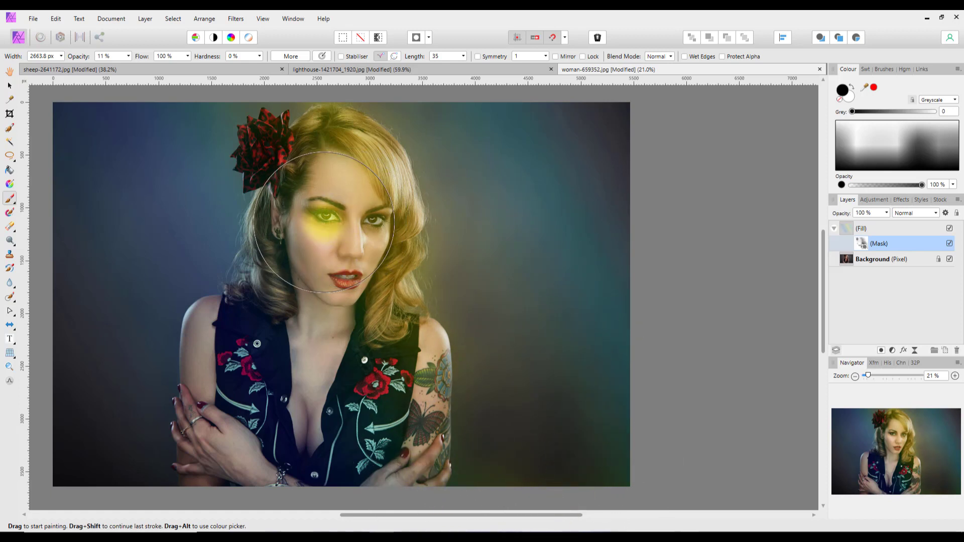
{"action": "key", "text": "bracketleft"}
{"action": "key", "text": "bracketleft"}
{"action": "key", "text": "bracketleft"}
{"action": "key", "text": "bracketleft"}
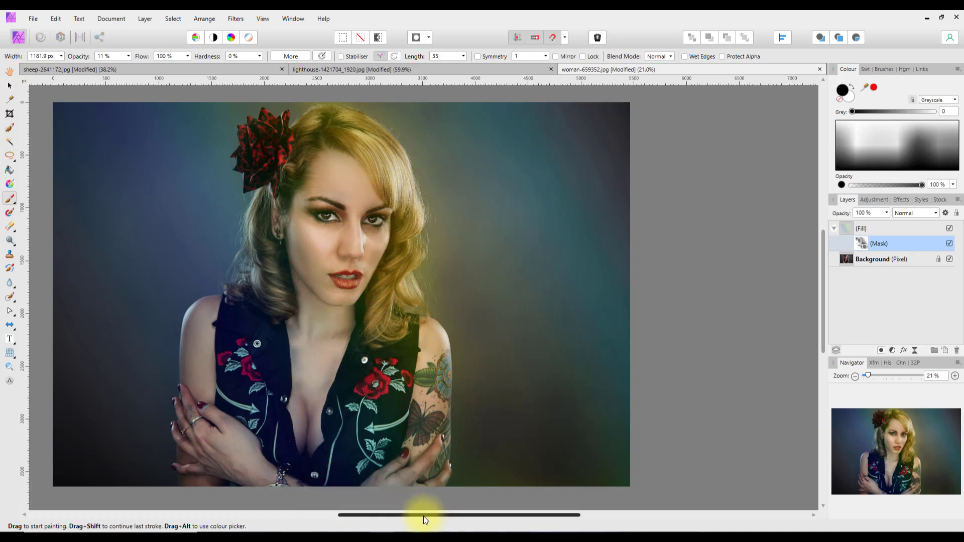
{"action": "left_click_drag", "start_coordinate": [423, 516], "coordinate": [367, 520]}
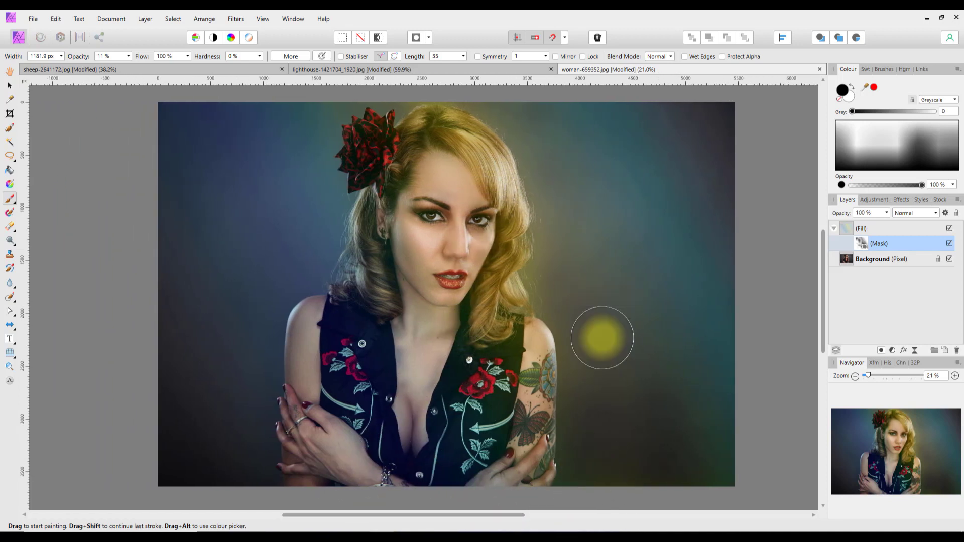